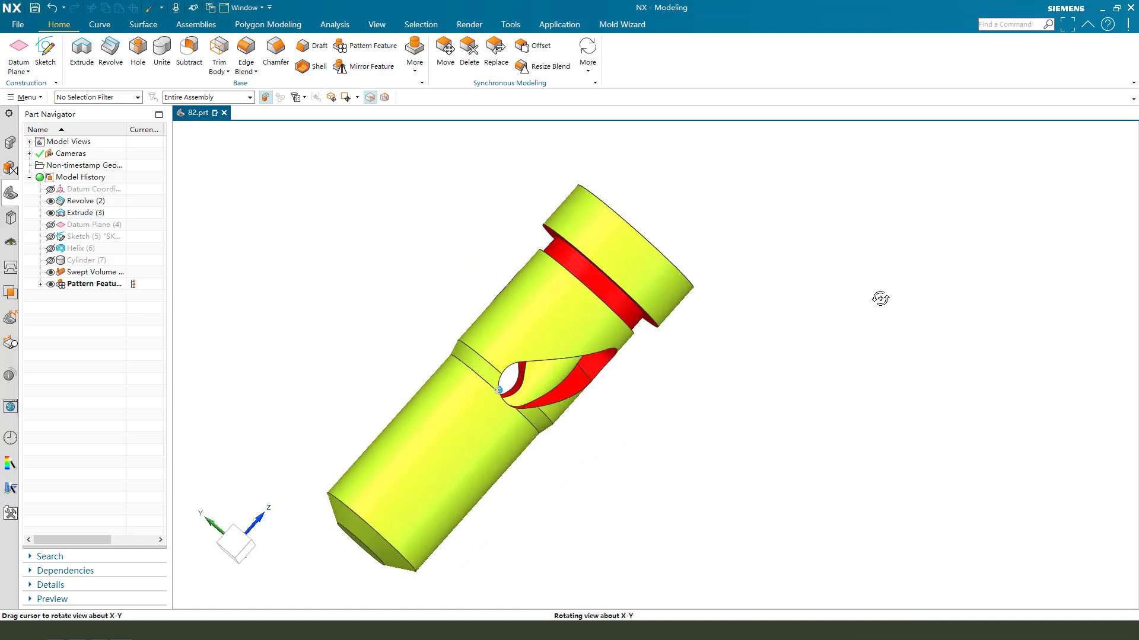
pyautogui.moveTo(523, 243)
pyautogui.mouseDown()
pyautogui.moveTo(530, 573)
pyautogui.moveTo(360, 235)
pyautogui.mouseUp()
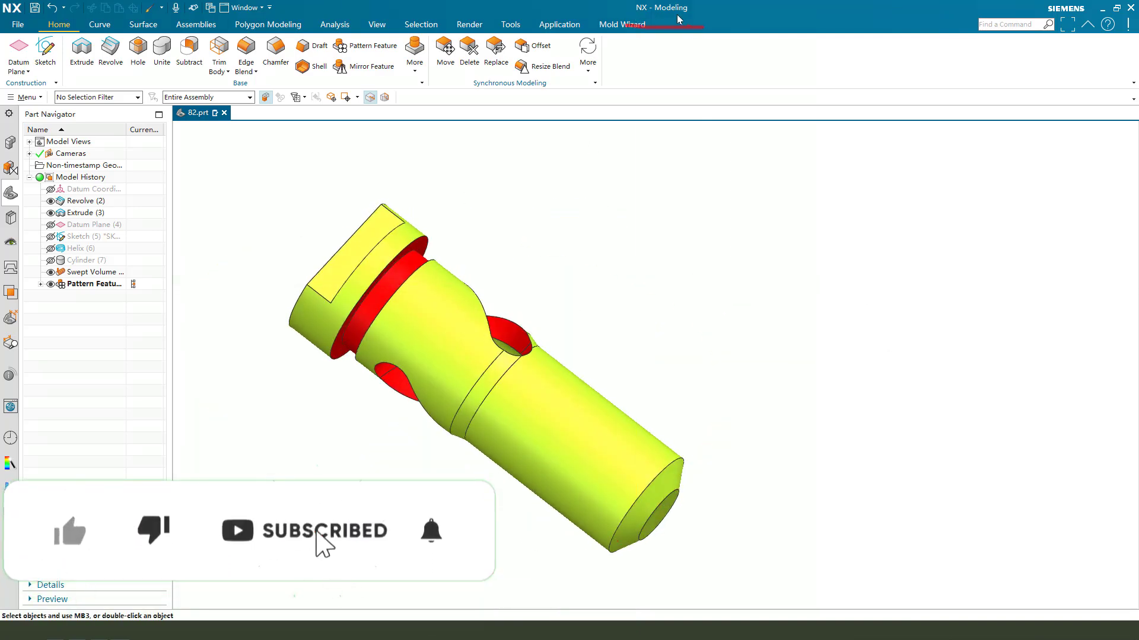
pyautogui.moveTo(634, 453)
pyautogui.mouseDown(button='middle')
pyautogui.moveTo(653, 399)
pyautogui.moveTo(582, 482)
pyautogui.moveTo(613, 439)
pyautogui.moveTo(599, 421)
pyautogui.moveTo(623, 463)
pyautogui.mouseUp(button='middle')
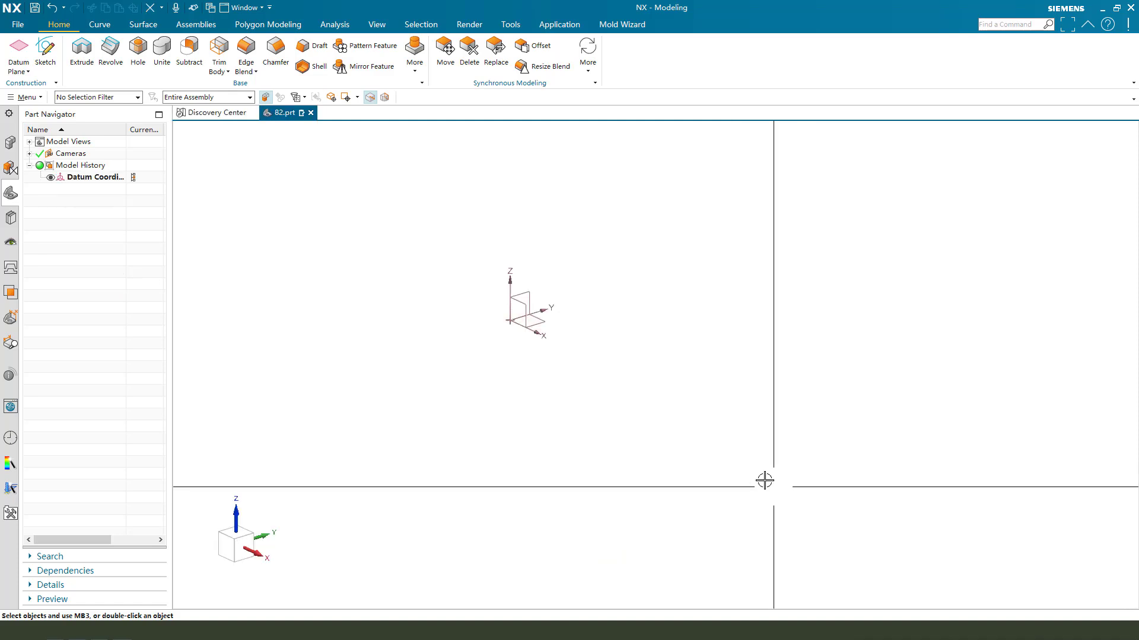
# Start a Revolve and open its section sketch on the YZ datum plane.
pyautogui.moveTo(719, 457); pyautogui.dragTo(700, 449, button='middle')
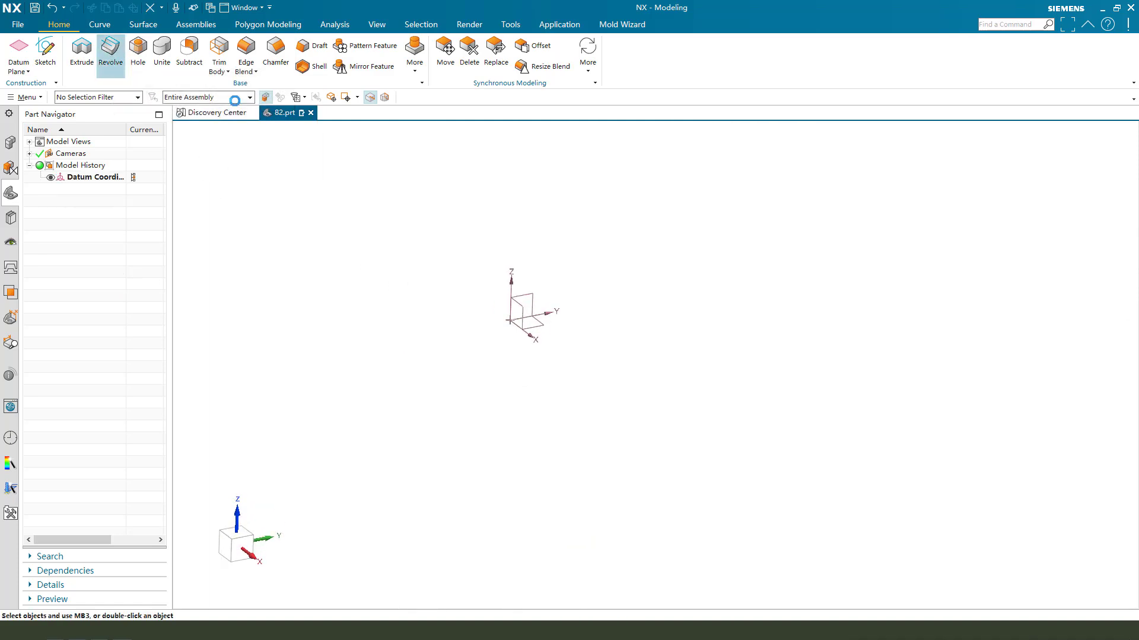
pyautogui.click(531, 293)
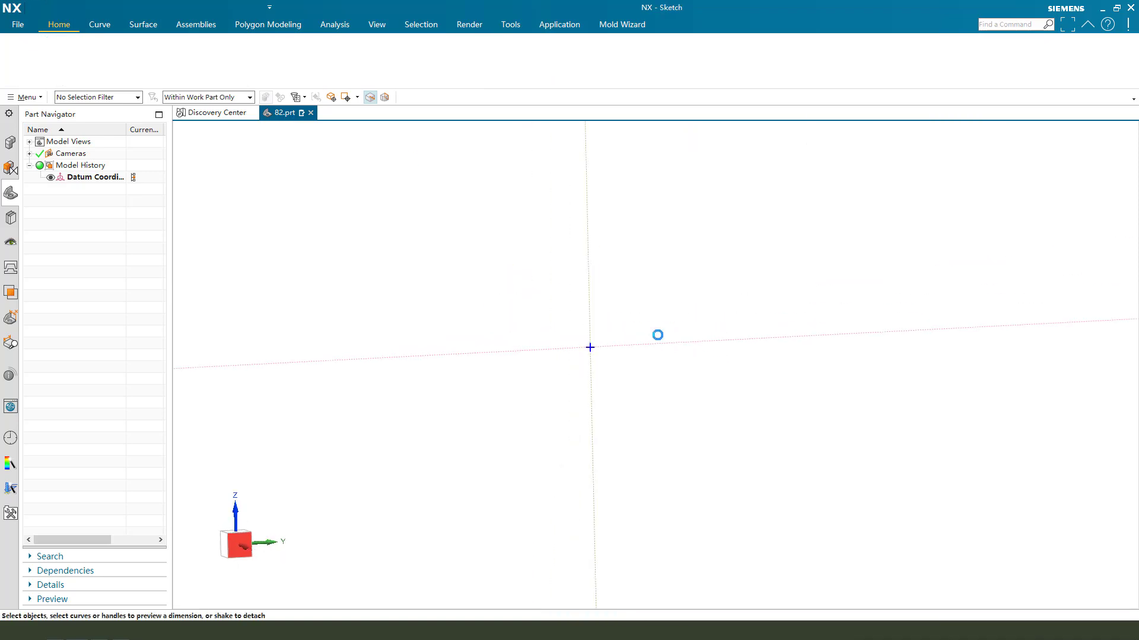
pyautogui.scroll(3, 773, 344)
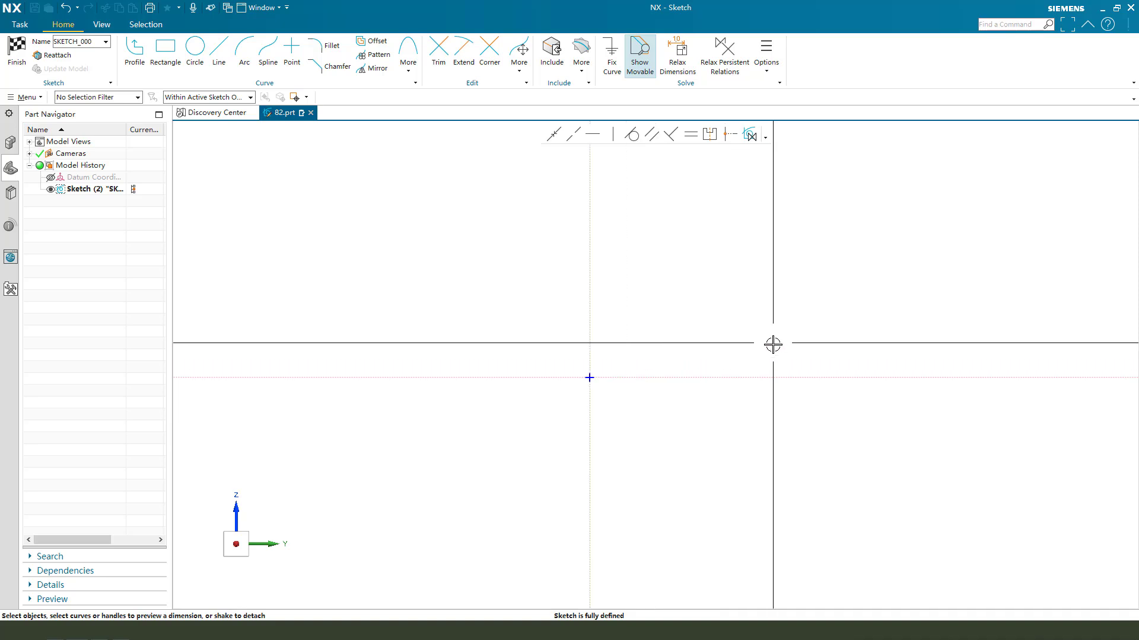
# Draw a profile from the horizontal axis, about 4.2 from the origin: a top edge, then an outer side with a rectangular groove and short inward taper.
pyautogui.click(133, 58)
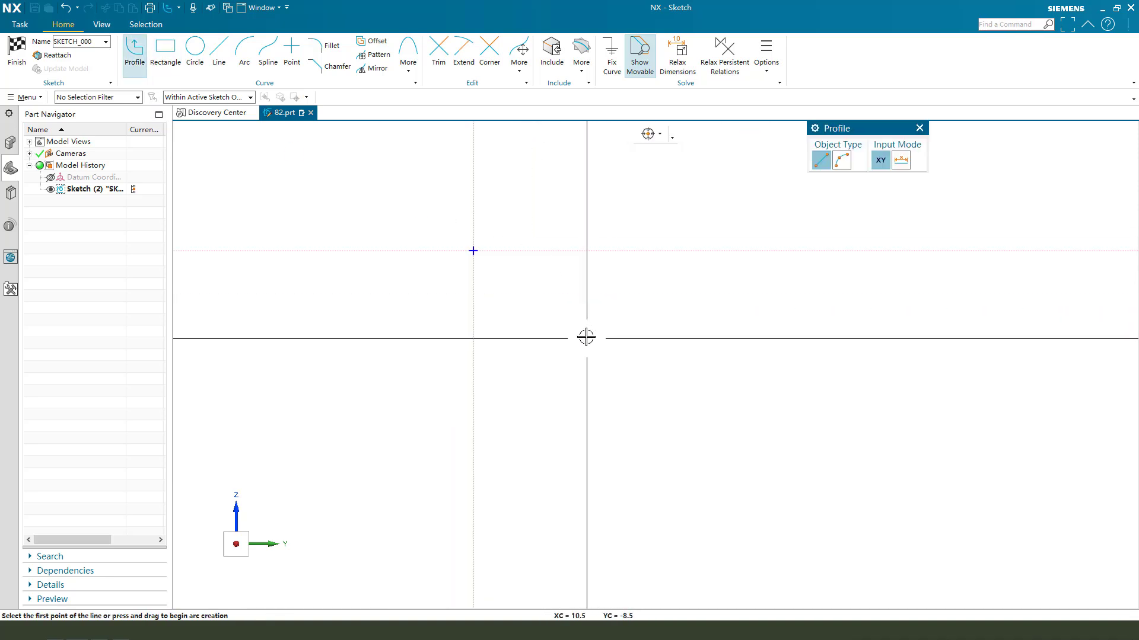
pyautogui.click(435, 234)
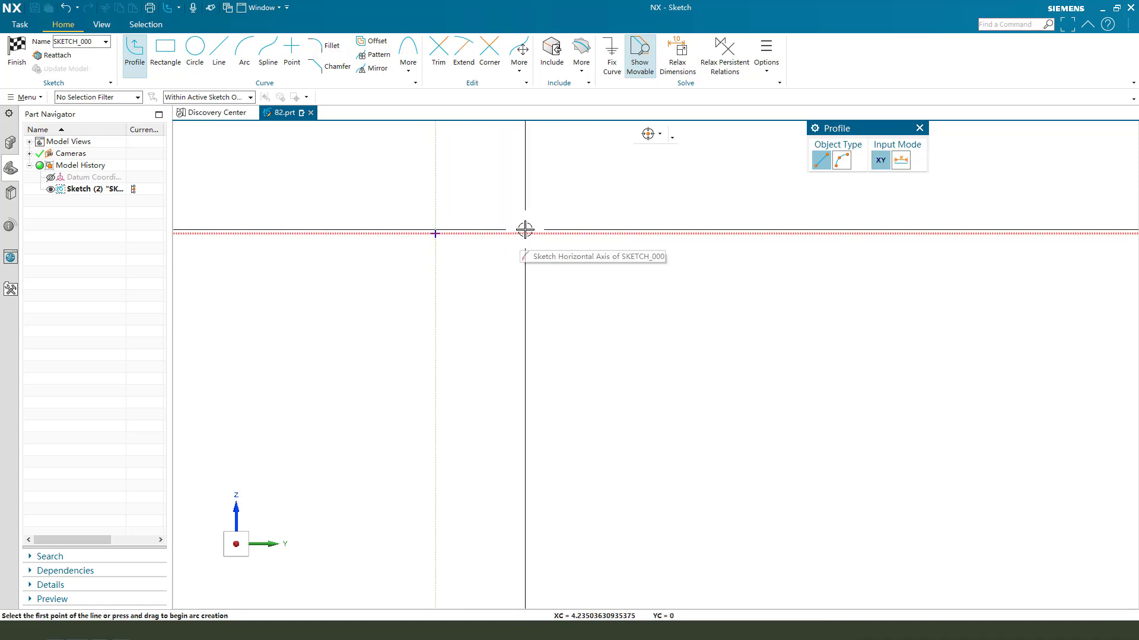
pyautogui.click(526, 233)
pyautogui.click(599, 232)
pyautogui.click(588, 276)
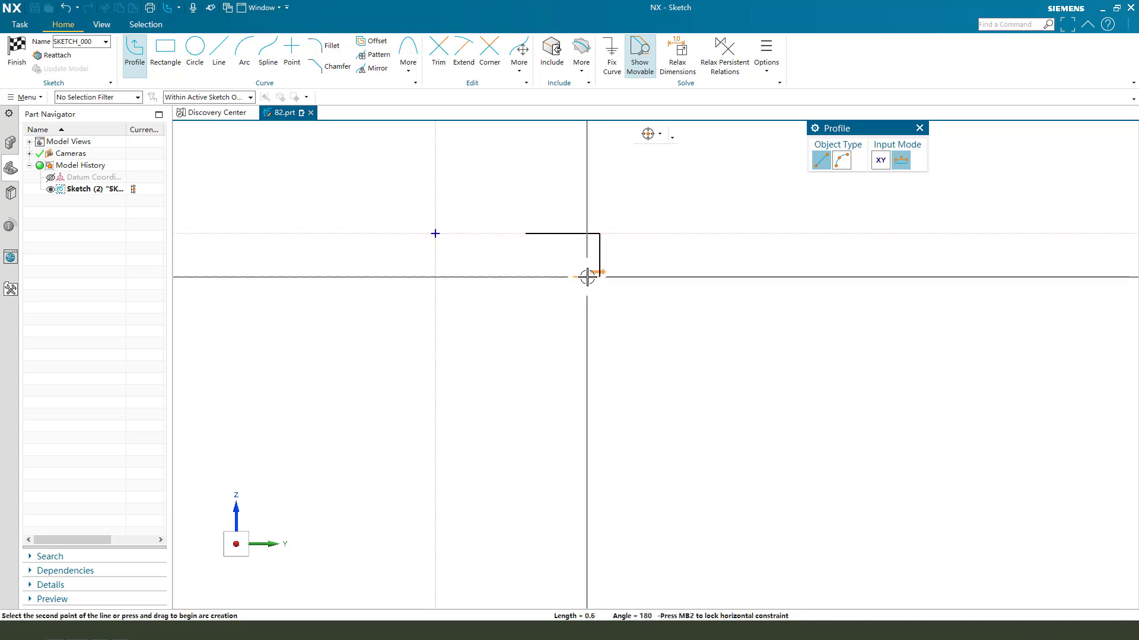
pyautogui.click(589, 323)
pyautogui.click(599, 323)
pyautogui.click(599, 394)
pyautogui.click(588, 408)
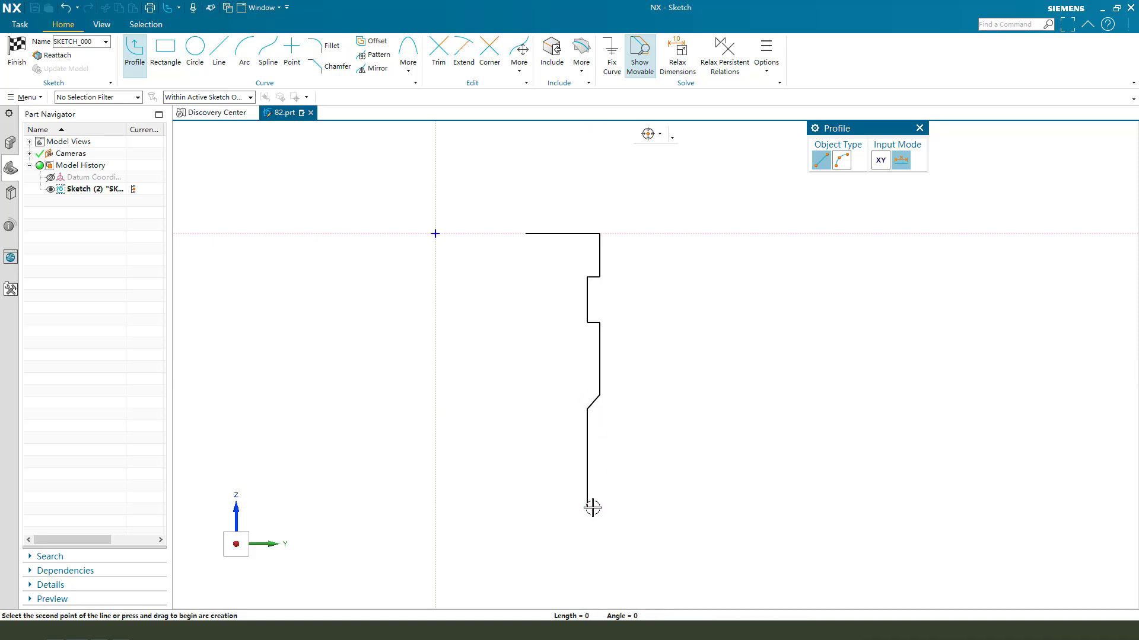
# Continue the profile with a slanted lower corner, a base to the vertical axis, a sloped cavity floor and a closing inner edge about 10.9 long.
pyautogui.click(526, 535)
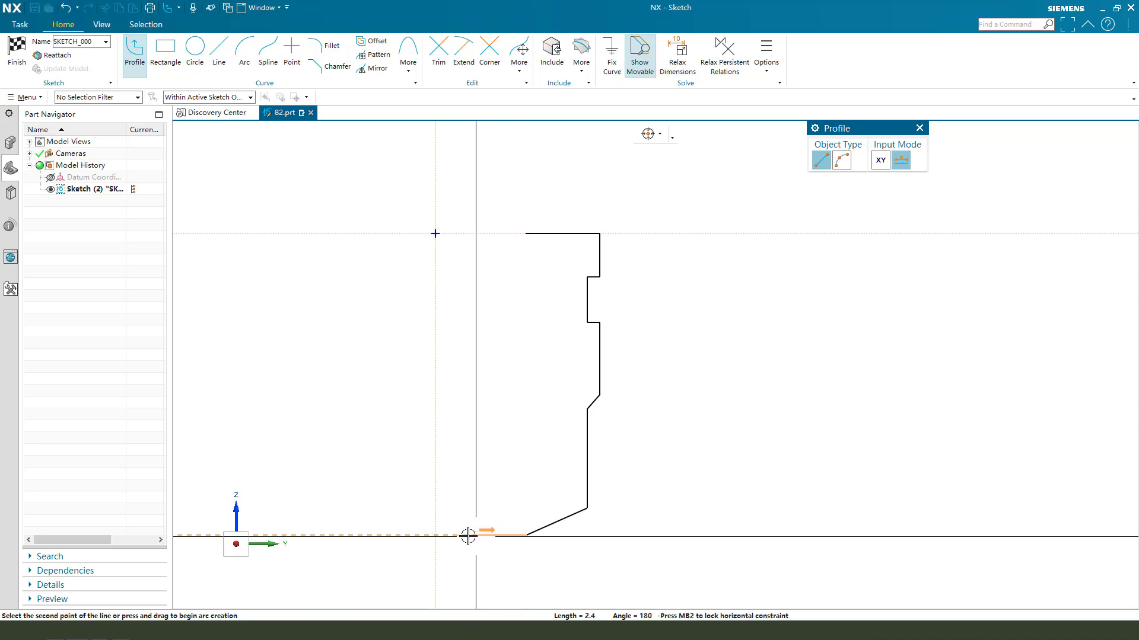
pyautogui.click(435, 535)
pyautogui.click(436, 503)
pyautogui.click(505, 459)
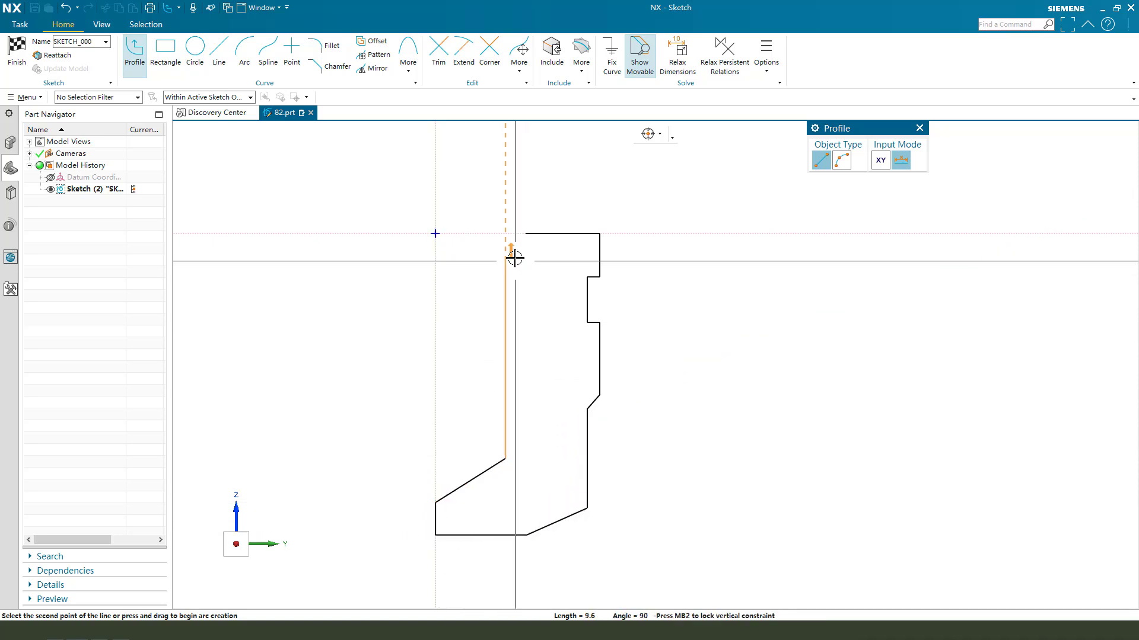
pyautogui.click(526, 233)
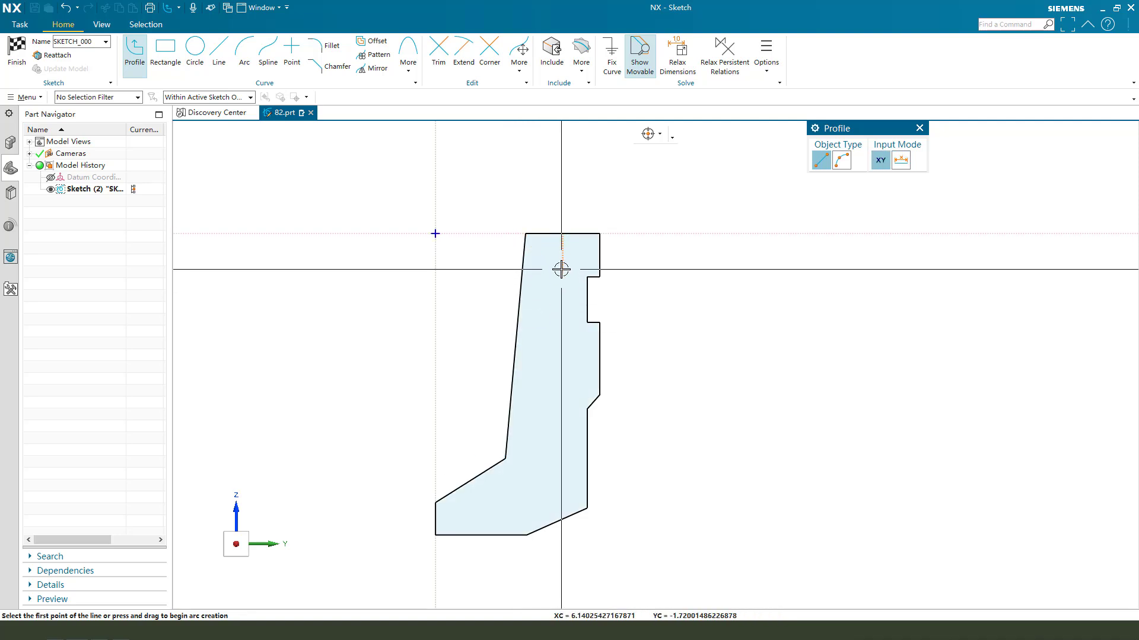
pyautogui.press('Escape')
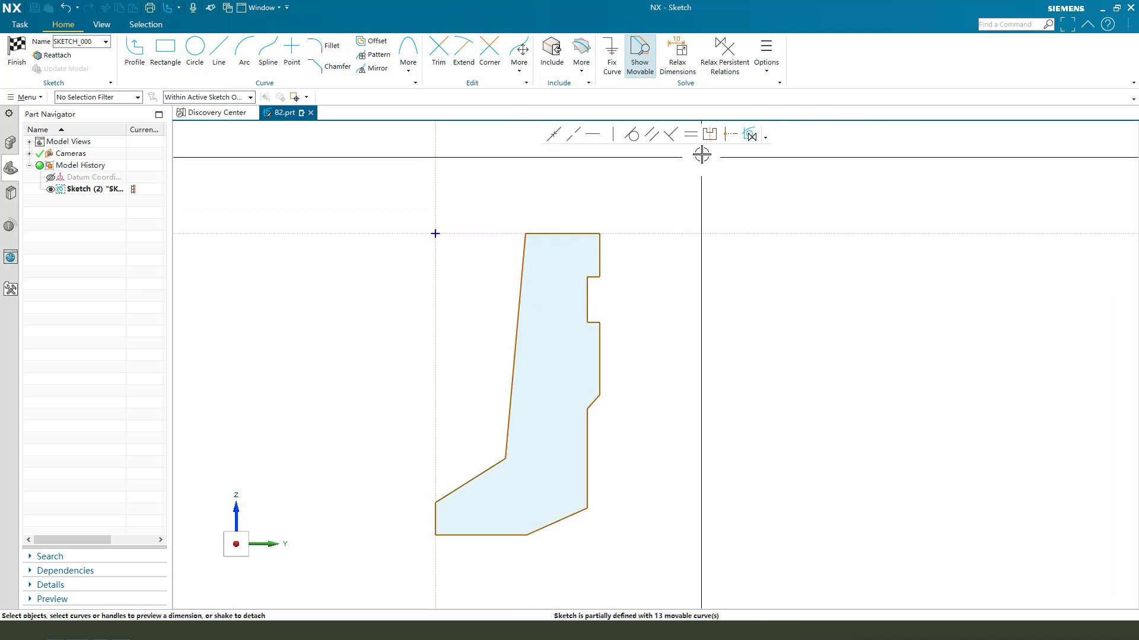
# Turn on persistent relations and make the slanted inner edge vertical.
pyautogui.click(750, 134)
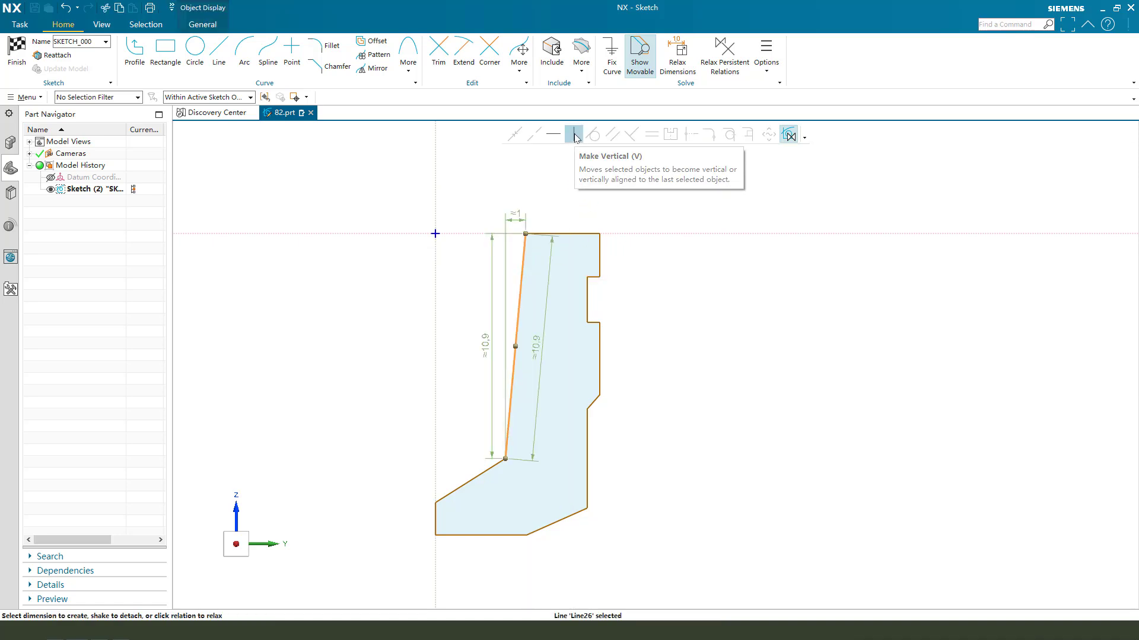
pyautogui.scroll(1, 609, 259)
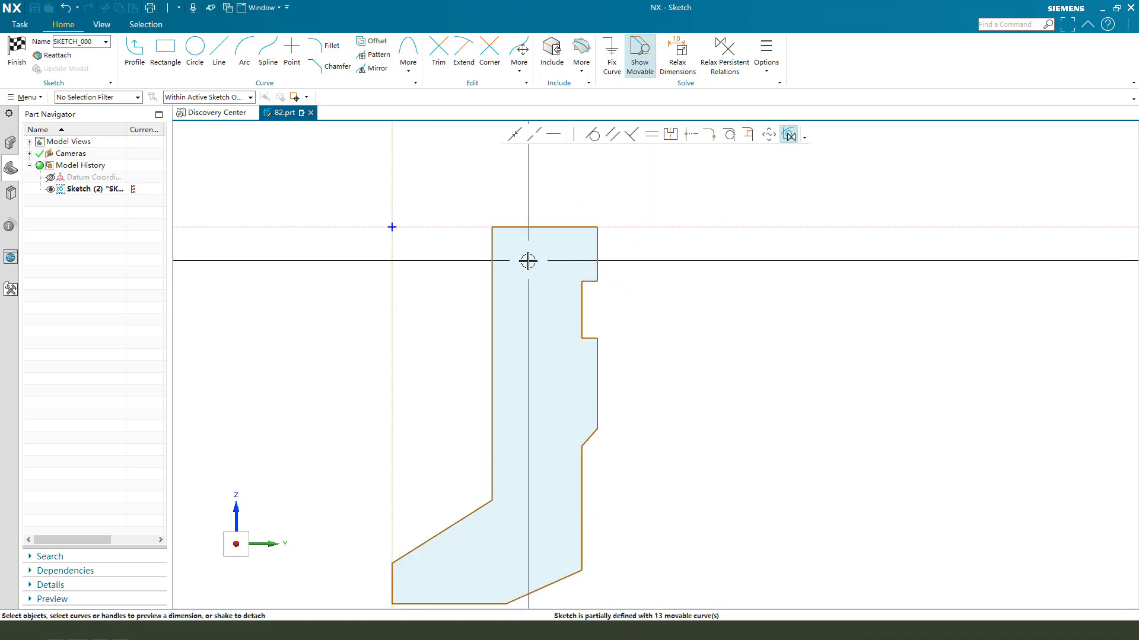
# Dimension the inner vertical edge 4 mm from the sketch's vertical axis.
pyautogui.click(493, 247)
pyautogui.click(396, 257)
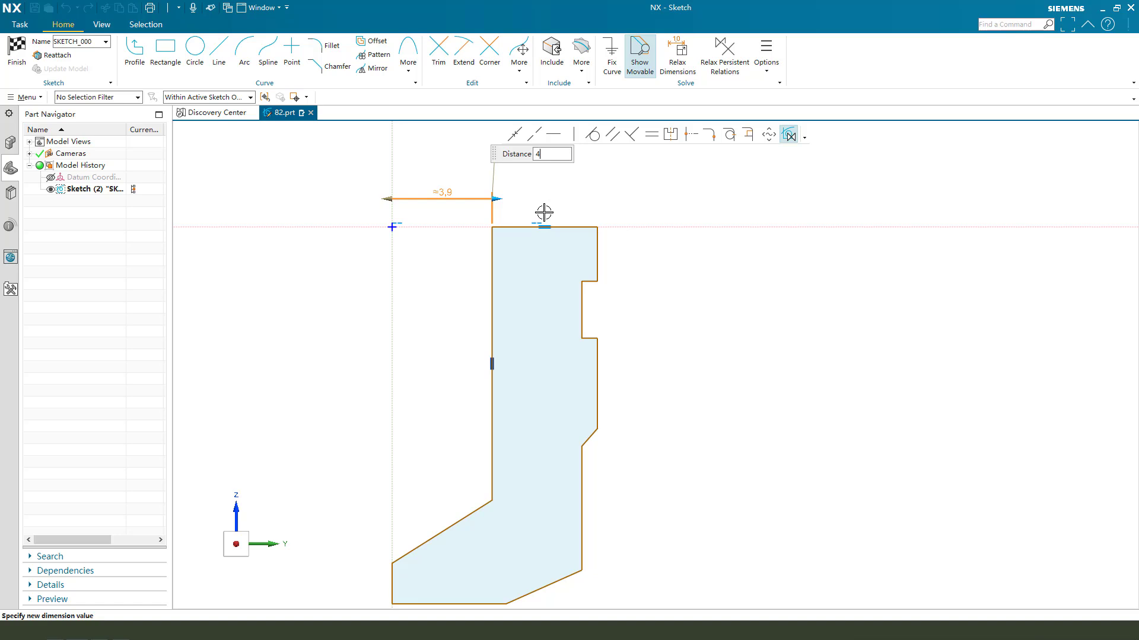
pyautogui.write('4')
pyautogui.press('Return')
pyautogui.press('Return')
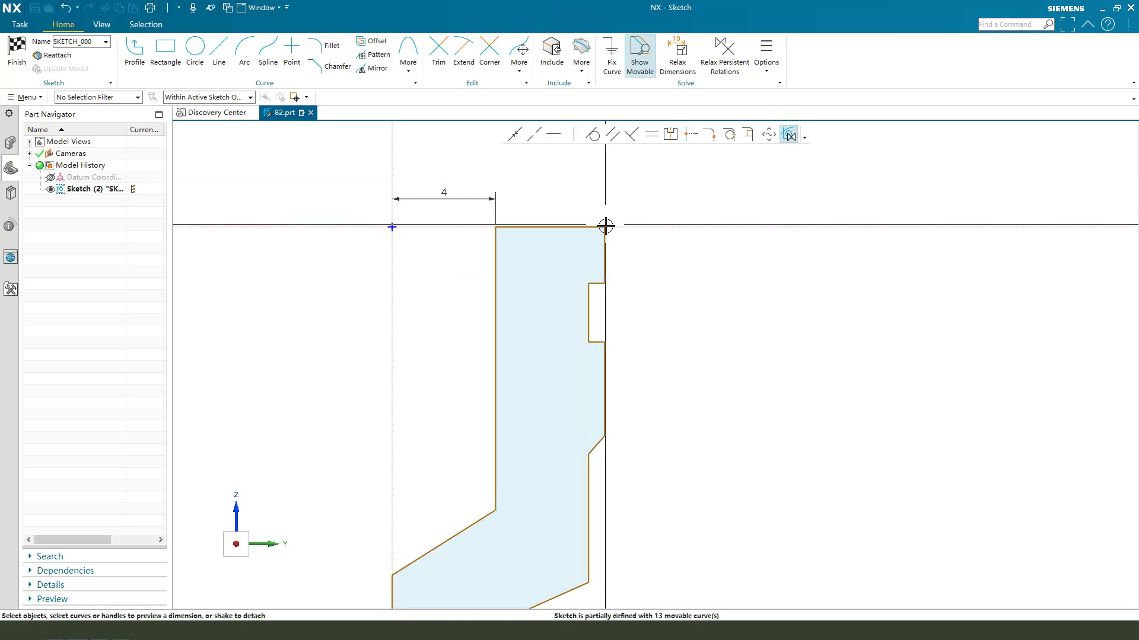
# Dimension the outer groove's height as 2 mm and the height of the head above it as 5 mm.
pyautogui.scroll(2, 611, 299)
pyautogui.moveTo(574, 315); pyautogui.dragTo(671, 319)
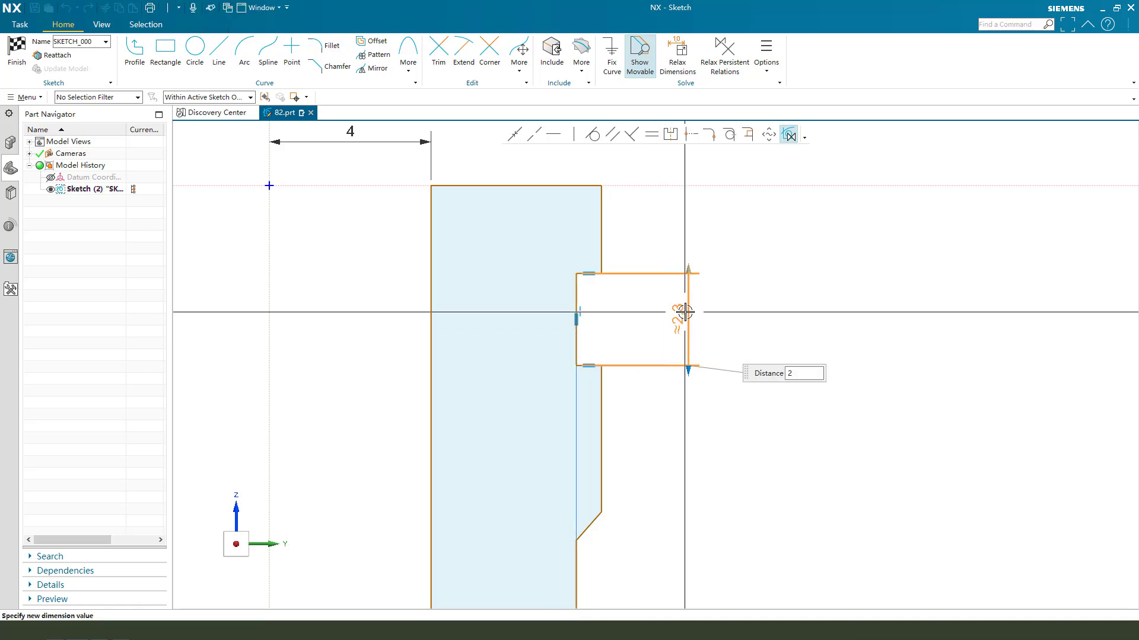
pyautogui.press('Return')
pyautogui.click(601, 236)
pyautogui.click(674, 229)
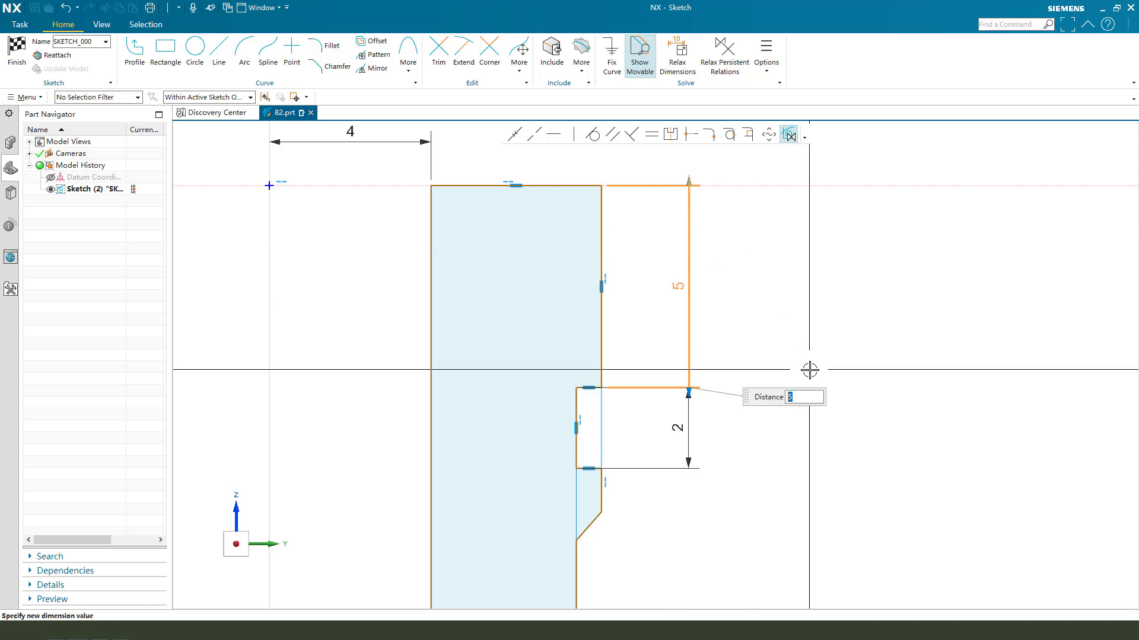
pyautogui.press('Return')
# Dimension the groove's vertical floor 5.6 mm from the sketch's vertical axis.
pyautogui.scroll(-4, 603, 282)
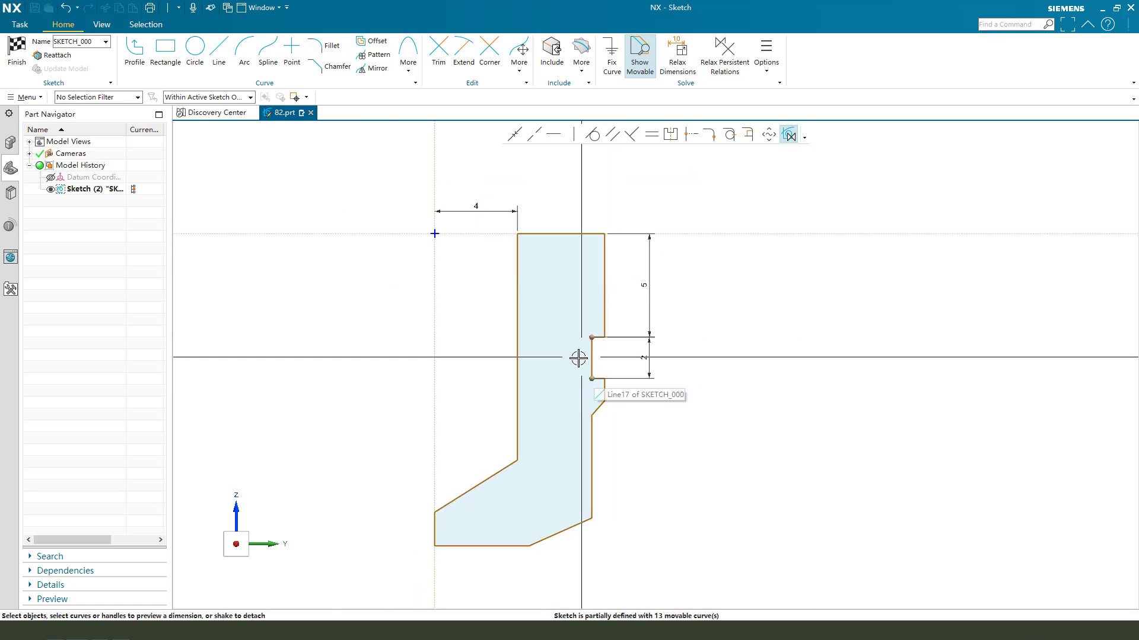
pyautogui.scroll(-1, 538, 287)
pyautogui.scroll(1, 498, 417)
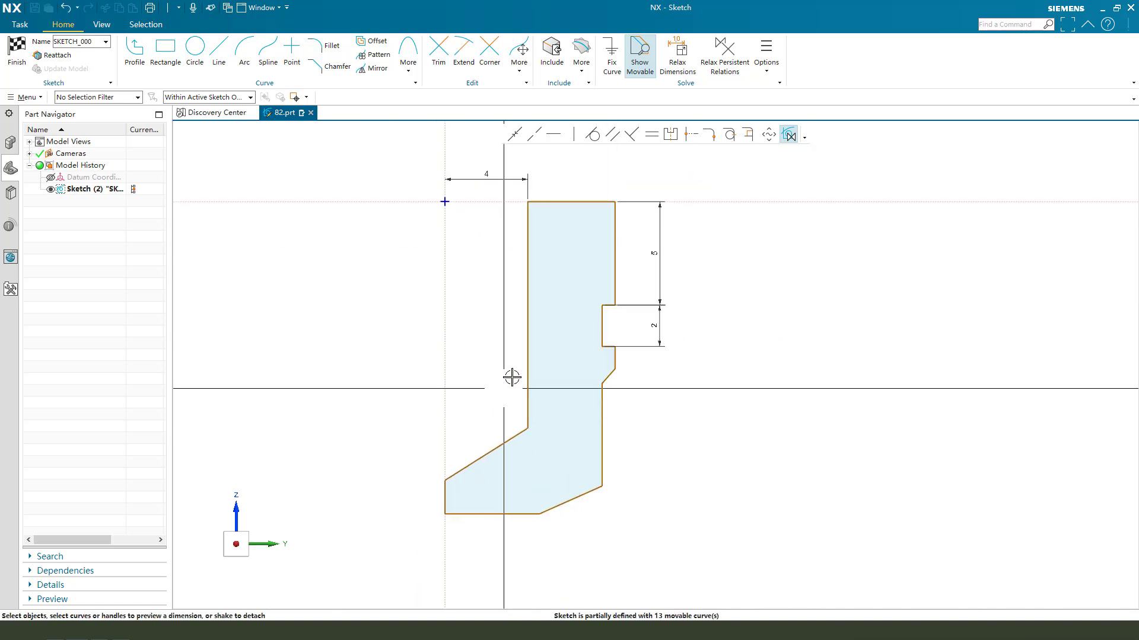
pyautogui.click(581, 342)
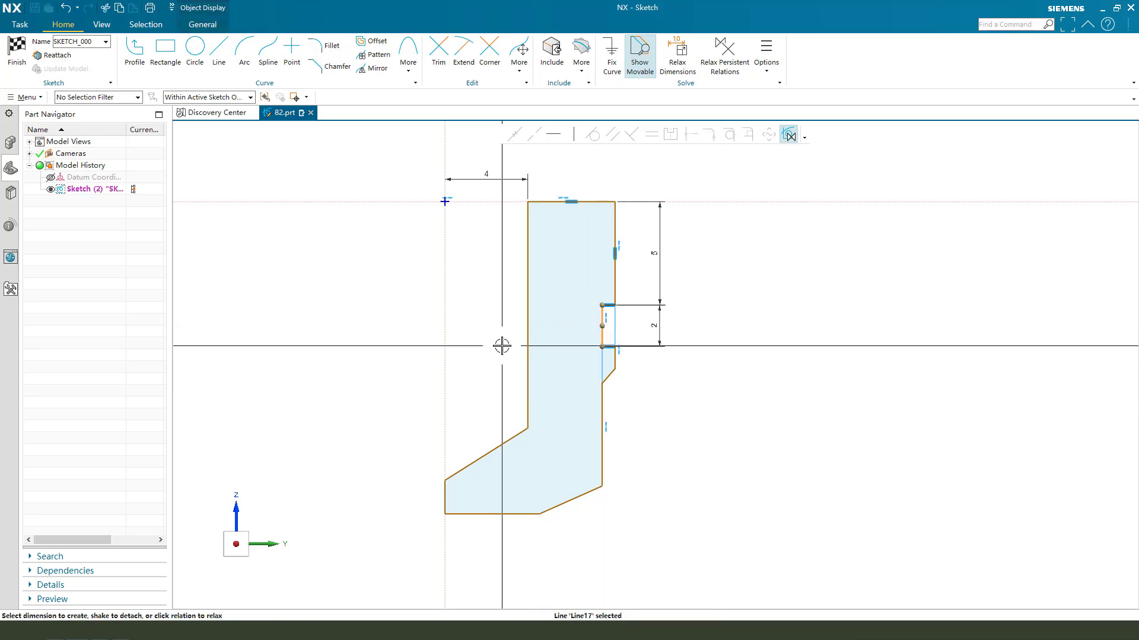
pyautogui.click(441, 291)
pyautogui.click(506, 276)
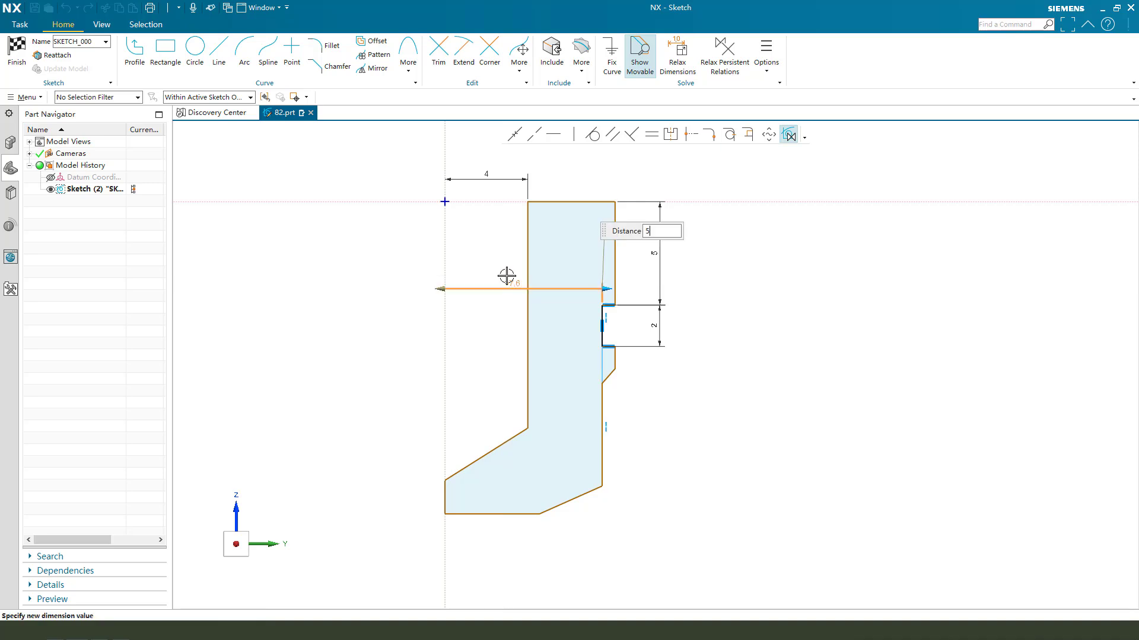
pyautogui.press('Return')
# Dimension the head's outer vertical edge 7.3 mm from the sketch's vertical axis.
pyautogui.scroll(1, 569, 184)
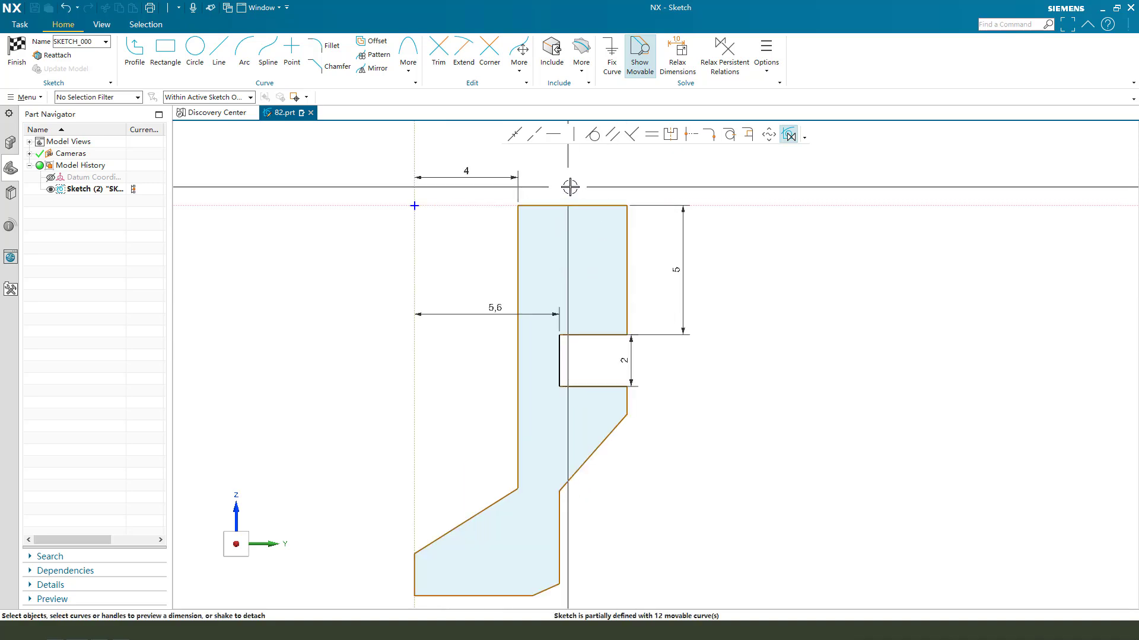
pyautogui.click(626, 231)
pyautogui.click(414, 242)
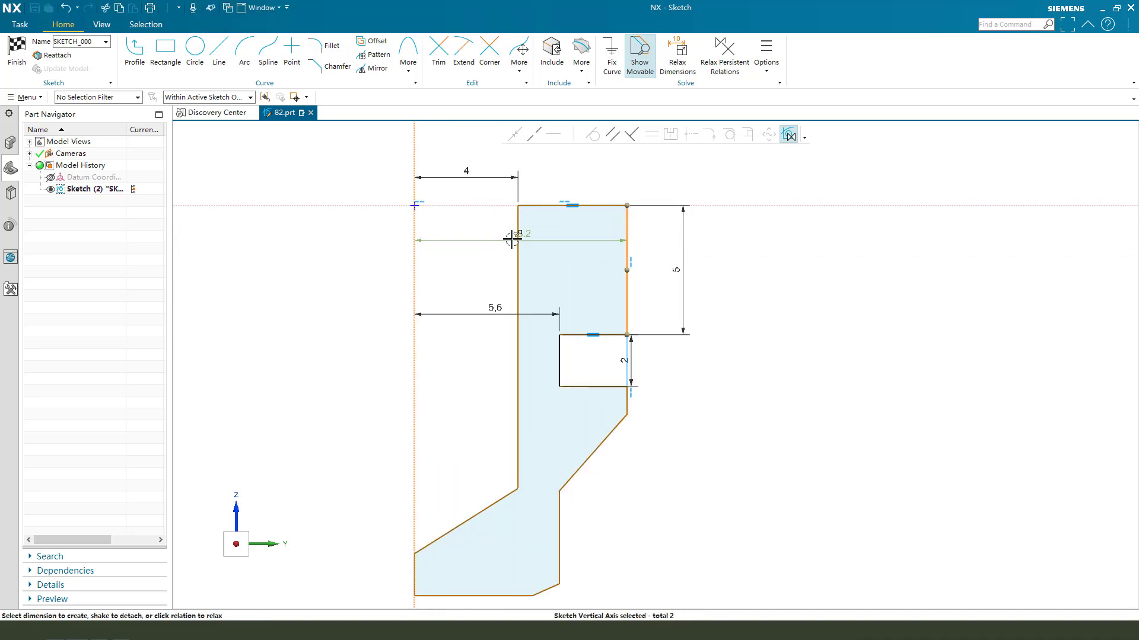
pyautogui.click(477, 156)
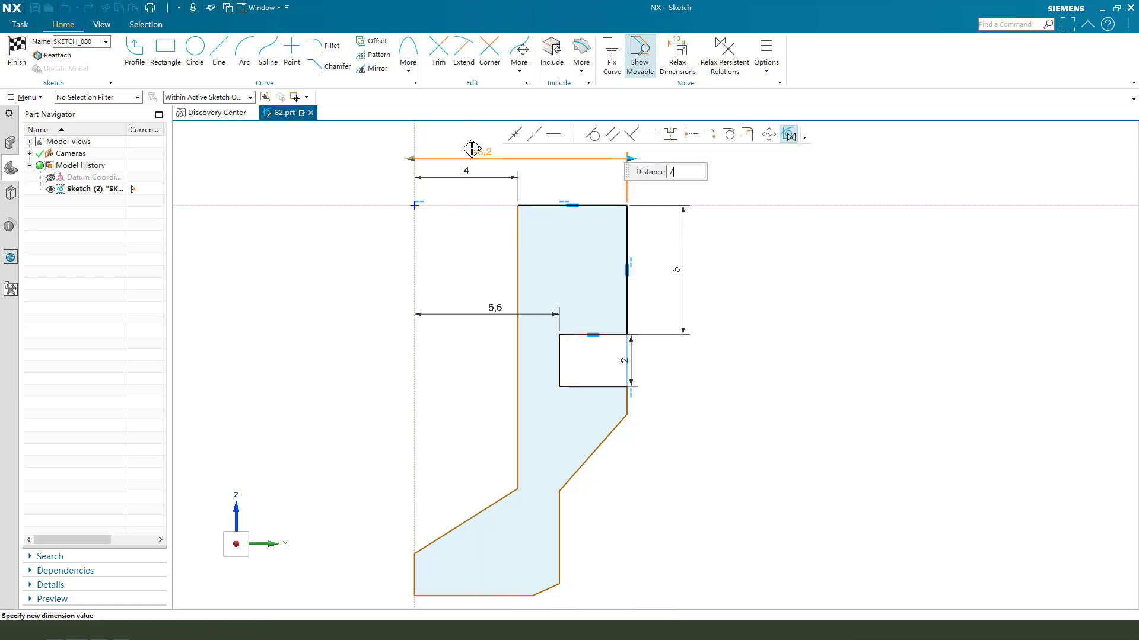
pyautogui.press('Return')
# Dimension the outer vertical edge just below the groove 6 mm from the sketch's vertical axis.
pyautogui.scroll(-2, 585, 222)
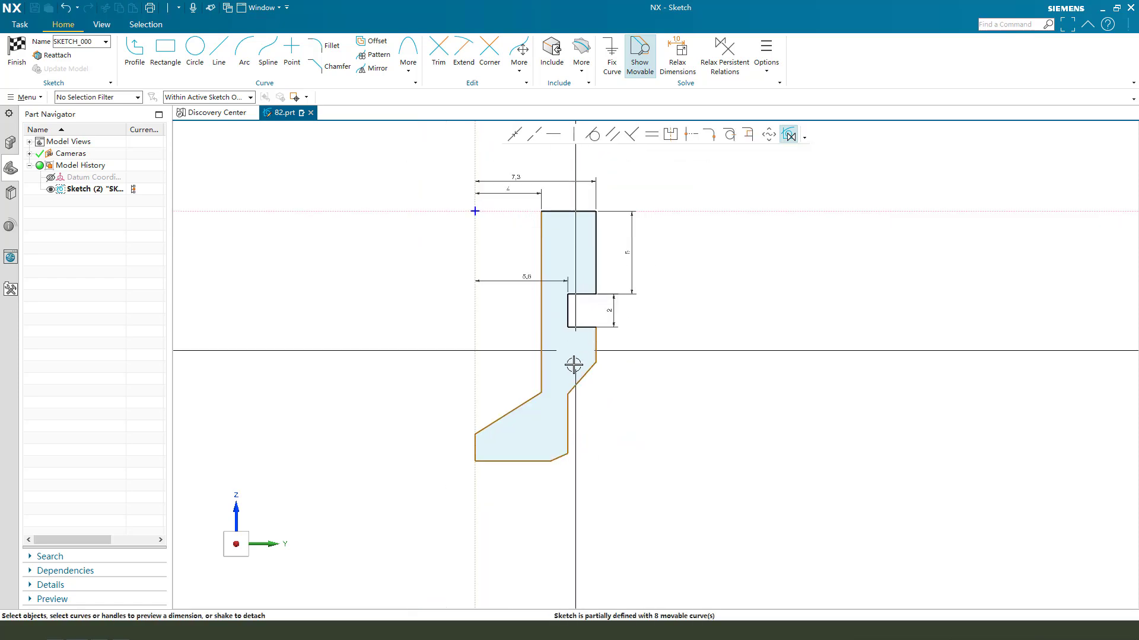
pyautogui.scroll(1, 570, 374)
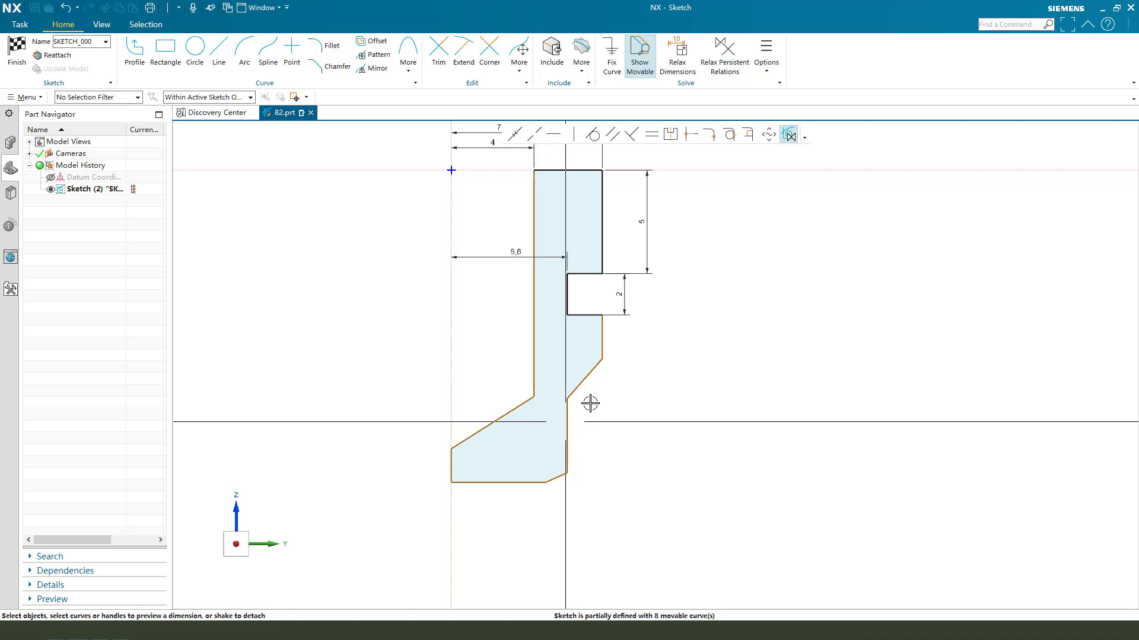
pyautogui.click(601, 329)
pyautogui.click(453, 334)
pyautogui.click(502, 348)
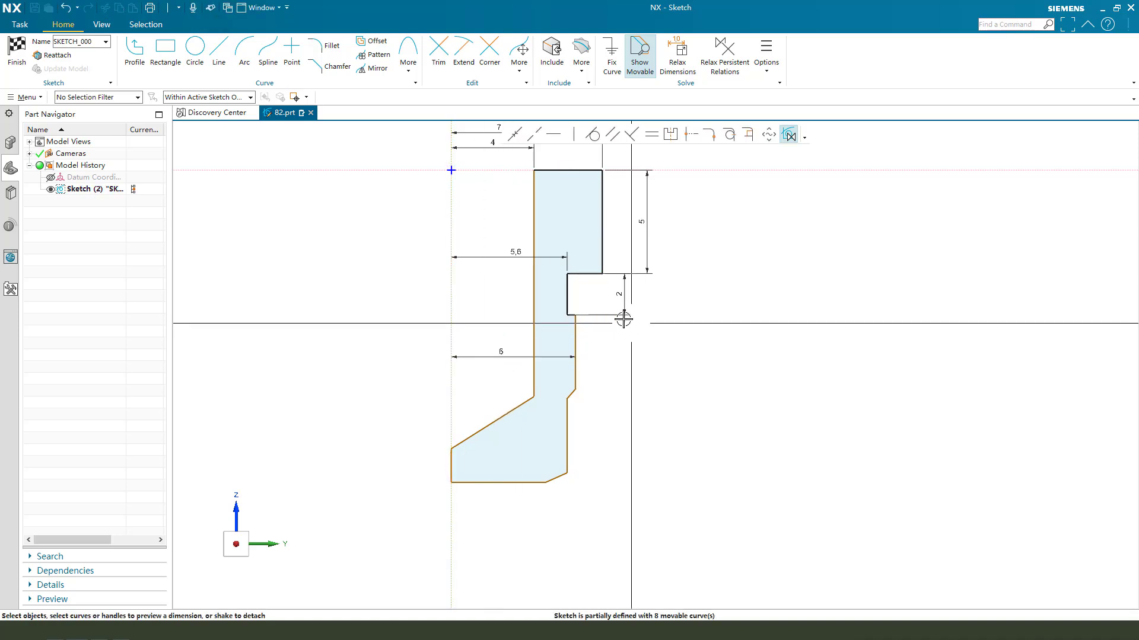
pyautogui.middleClick(644, 334)
pyautogui.scroll(1, 629, 322)
pyautogui.click(563, 349)
pyautogui.press('Escape')
# Dimension the vertical height of the slanted lower outer corner as 1.5 mm.
pyautogui.scroll(-3, 623, 380)
pyautogui.scroll(4, 593, 449)
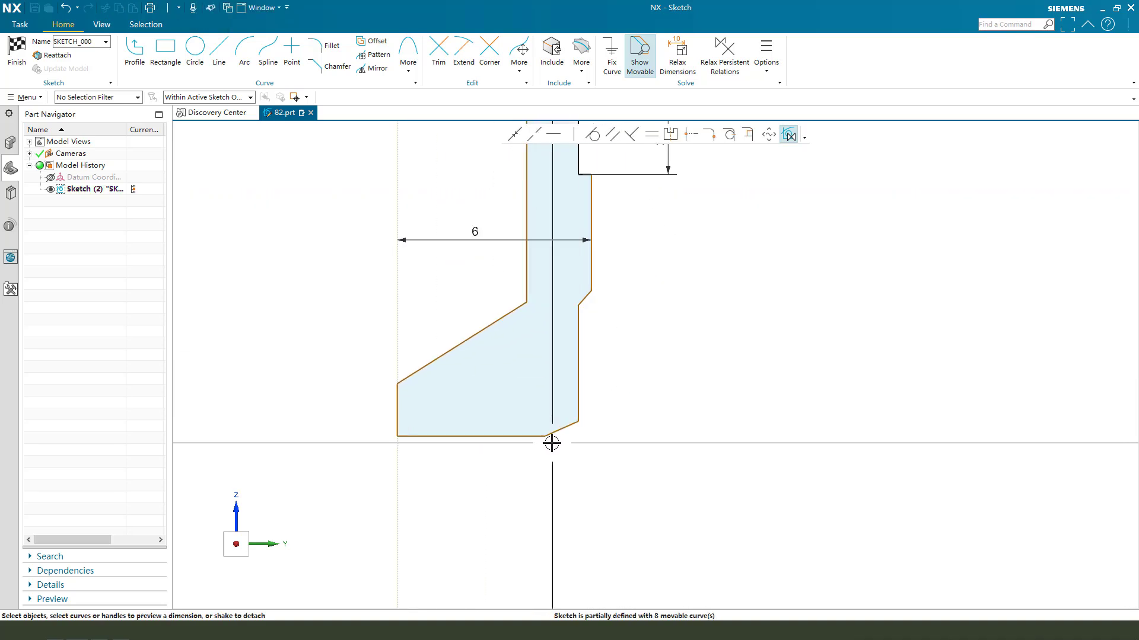
pyautogui.scroll(1, 562, 431)
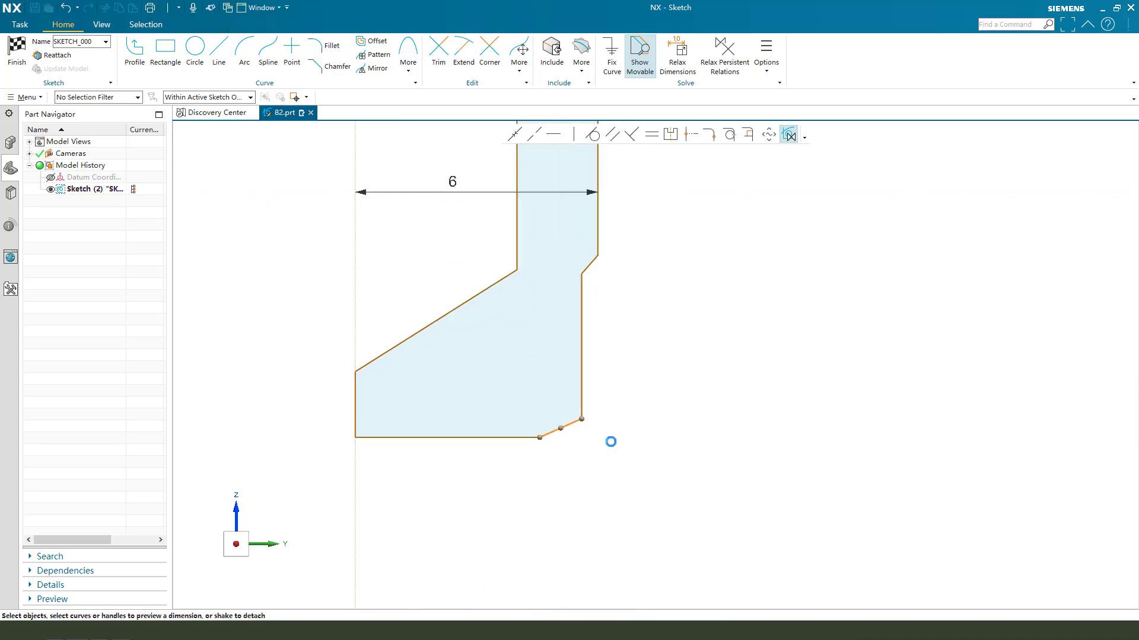
pyautogui.moveTo(617, 433); pyautogui.dragTo(694, 433)
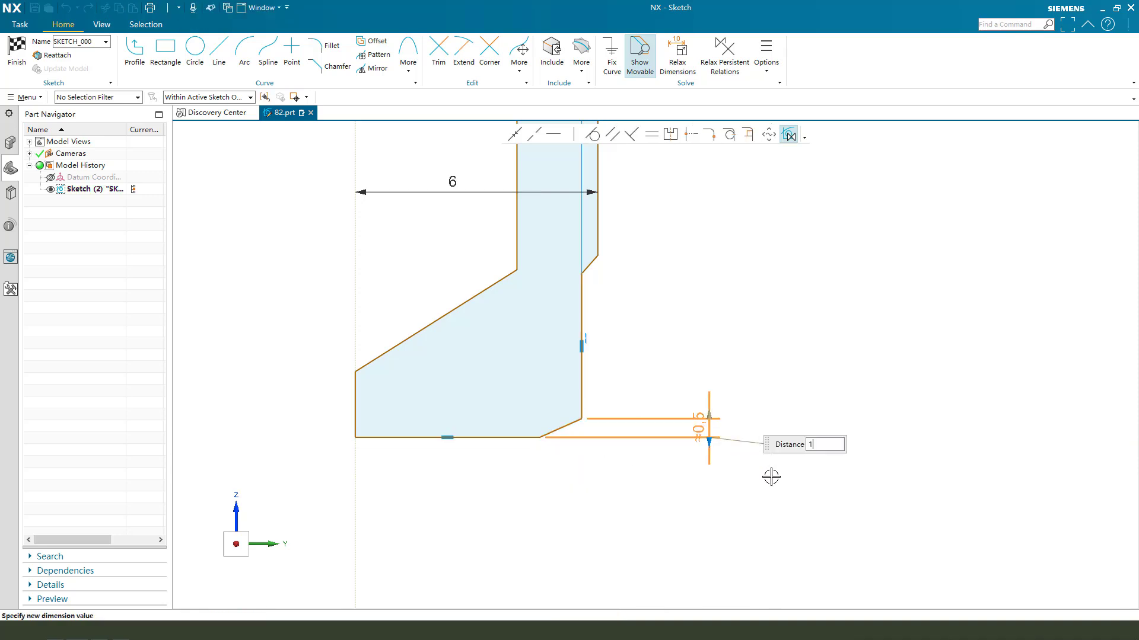
pyautogui.press('Return')
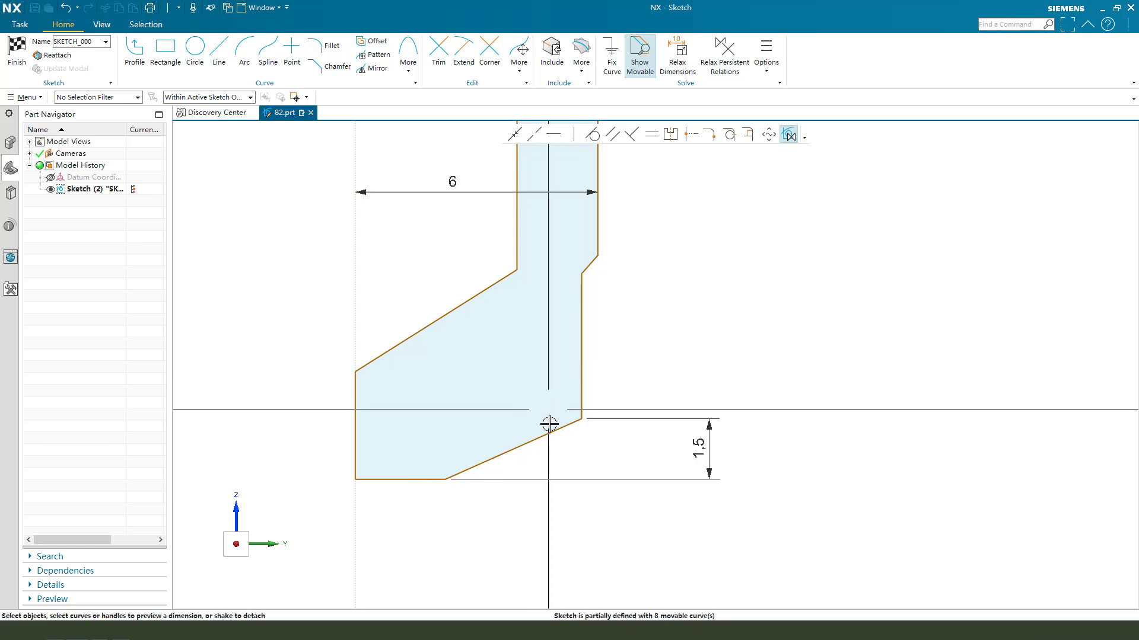
# Dimension the angle between the slanted lower outer edge and the bottom edge as 30°.
pyautogui.click(549, 437)
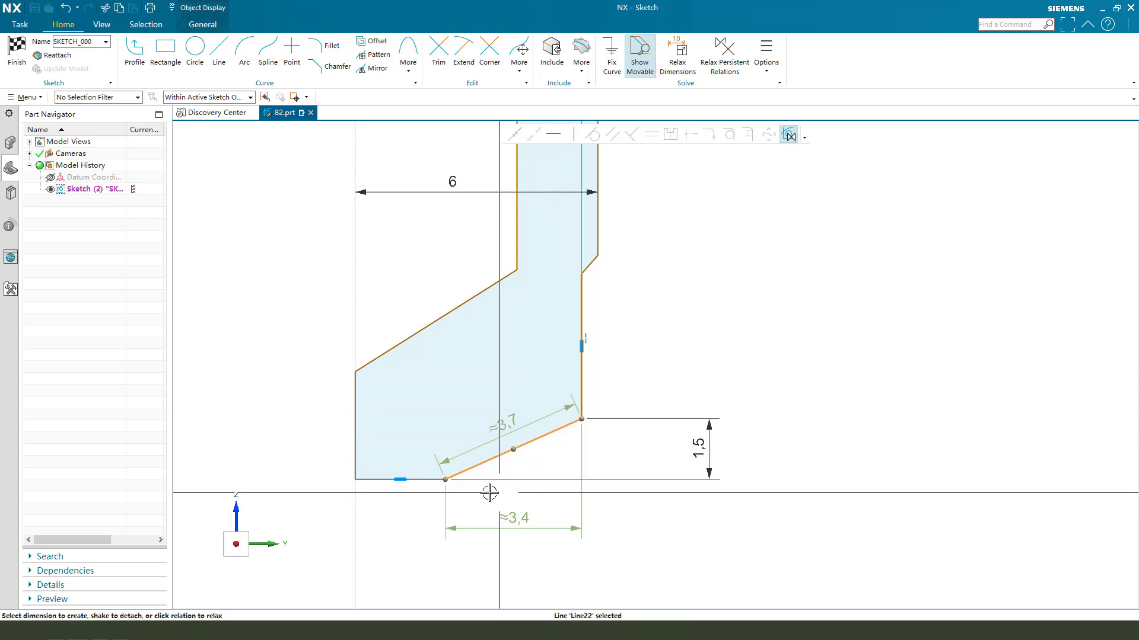
pyautogui.click(426, 479)
pyautogui.moveTo(495, 472); pyautogui.dragTo(604, 456)
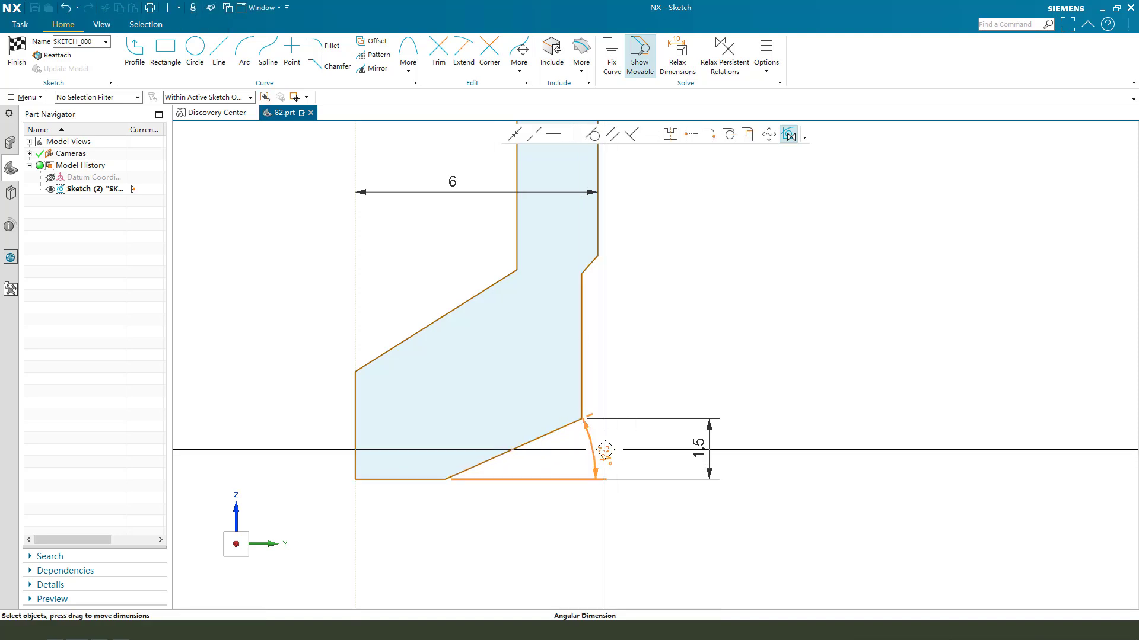
pyautogui.click(604, 454)
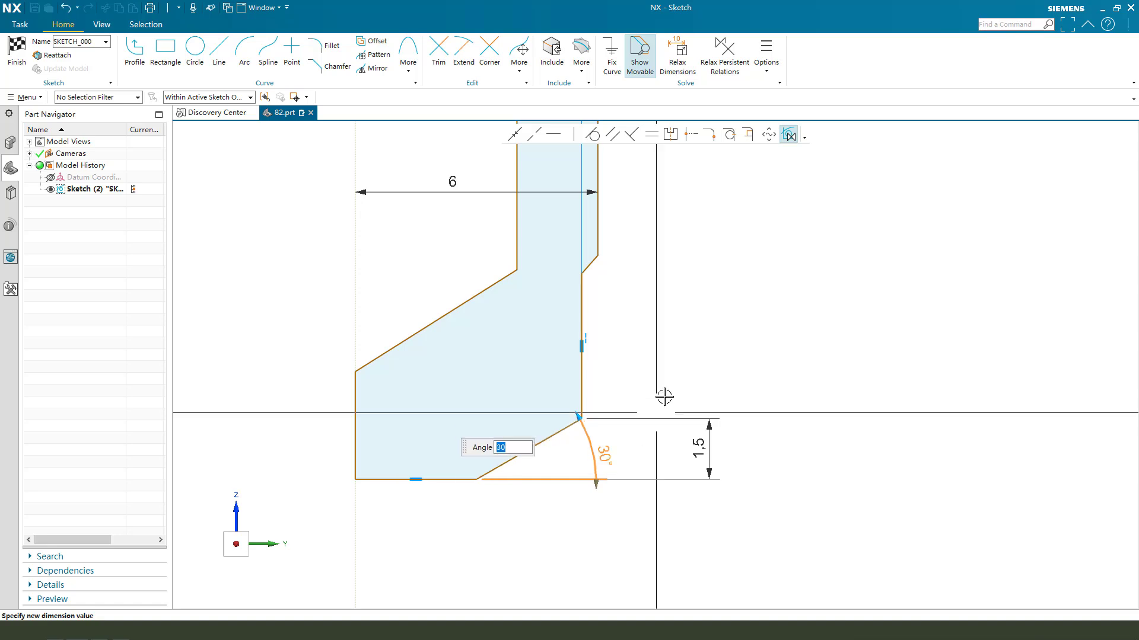
pyautogui.press('Return')
pyautogui.scroll(-2, 534, 362)
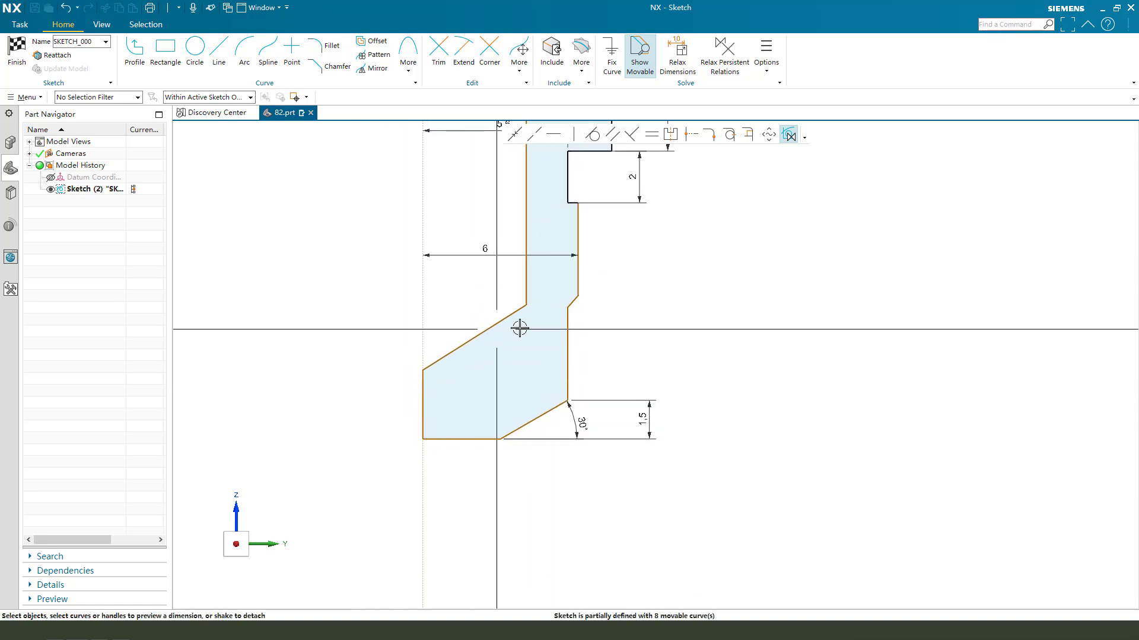
pyautogui.click(497, 322)
pyautogui.click(425, 286)
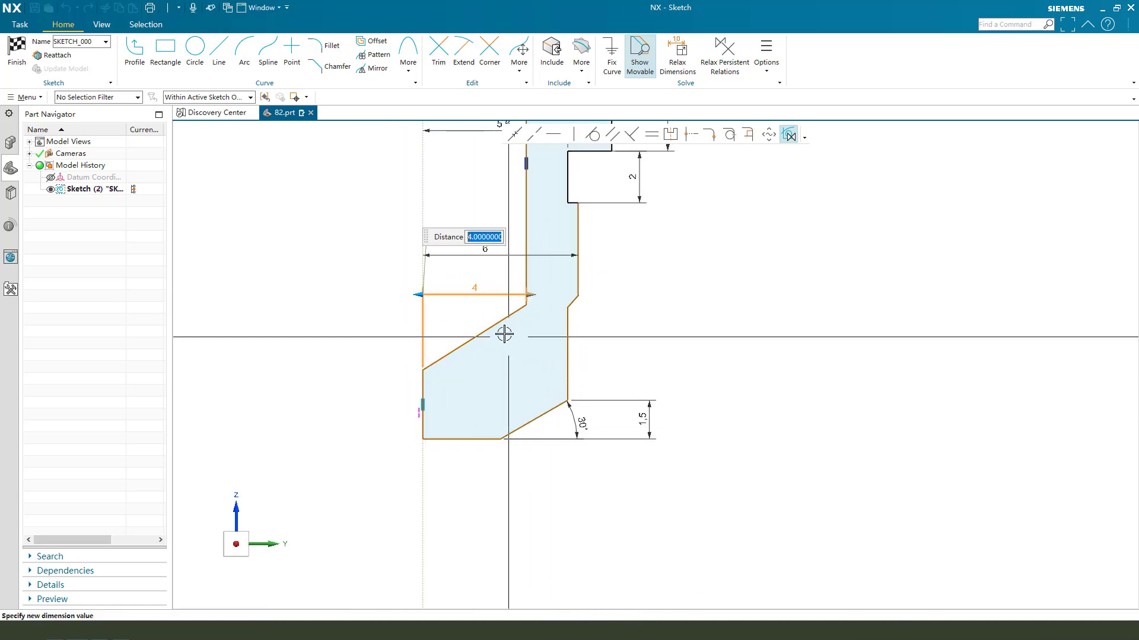
pyautogui.press('Escape')
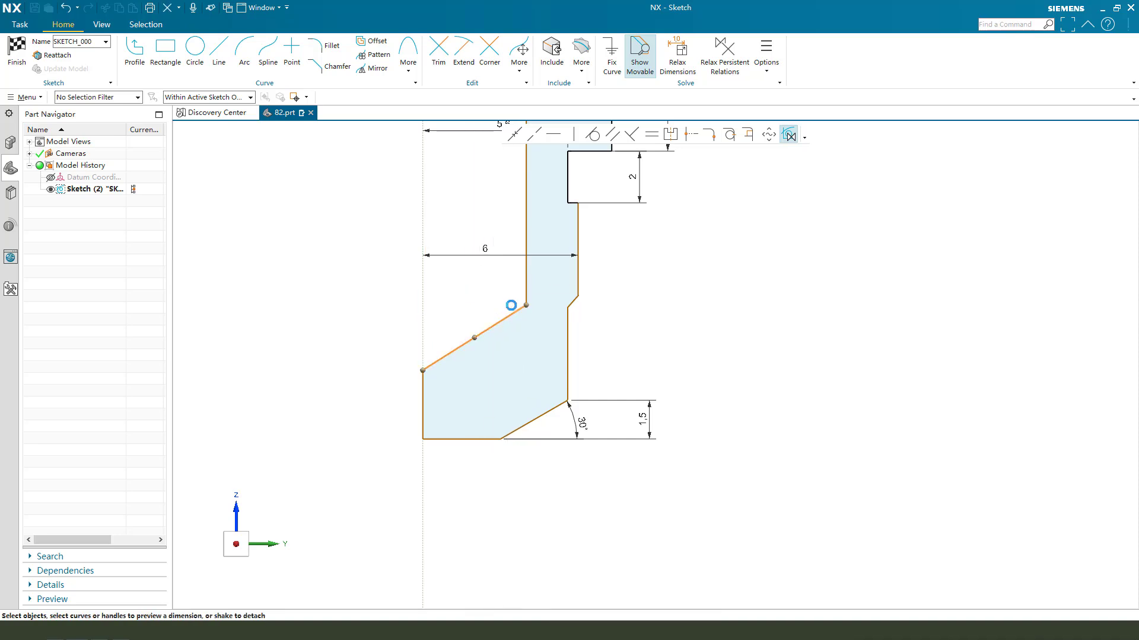
# Dimension the angle between the slanted inner edge and the sketch's vertical axis as 60°.
pyautogui.click(424, 272)
pyautogui.moveTo(508, 351); pyautogui.dragTo(467, 288)
pyautogui.click(468, 289)
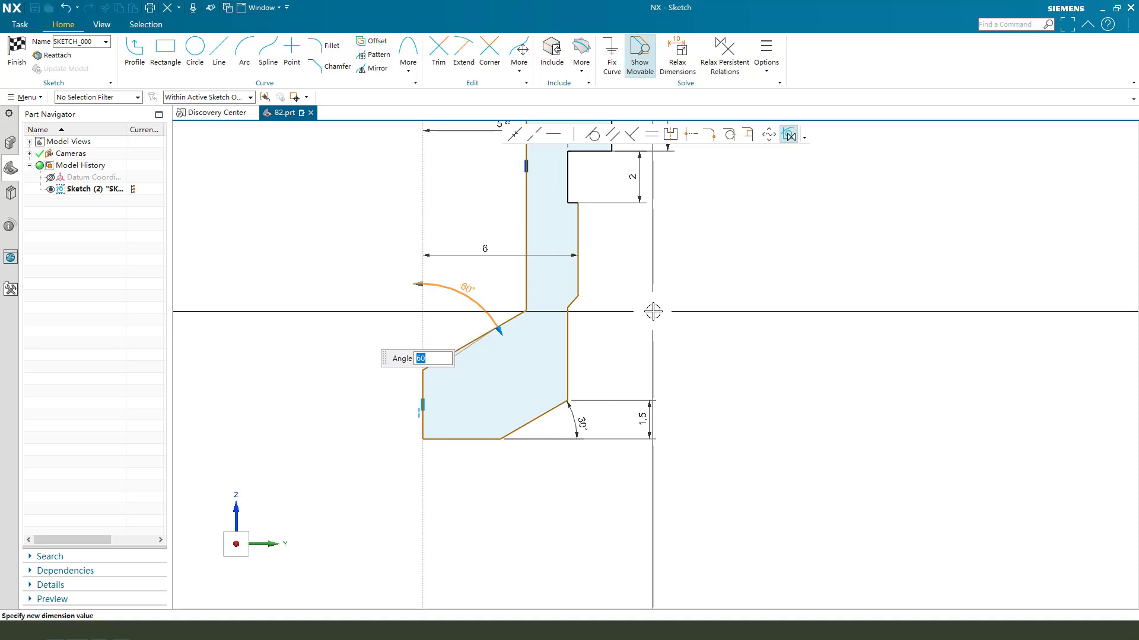
pyautogui.press('Return')
# Dimension the profile's overall height from the sketch's horizontal axis to the bottom edge as 39 mm.
pyautogui.scroll(1, 480, 393)
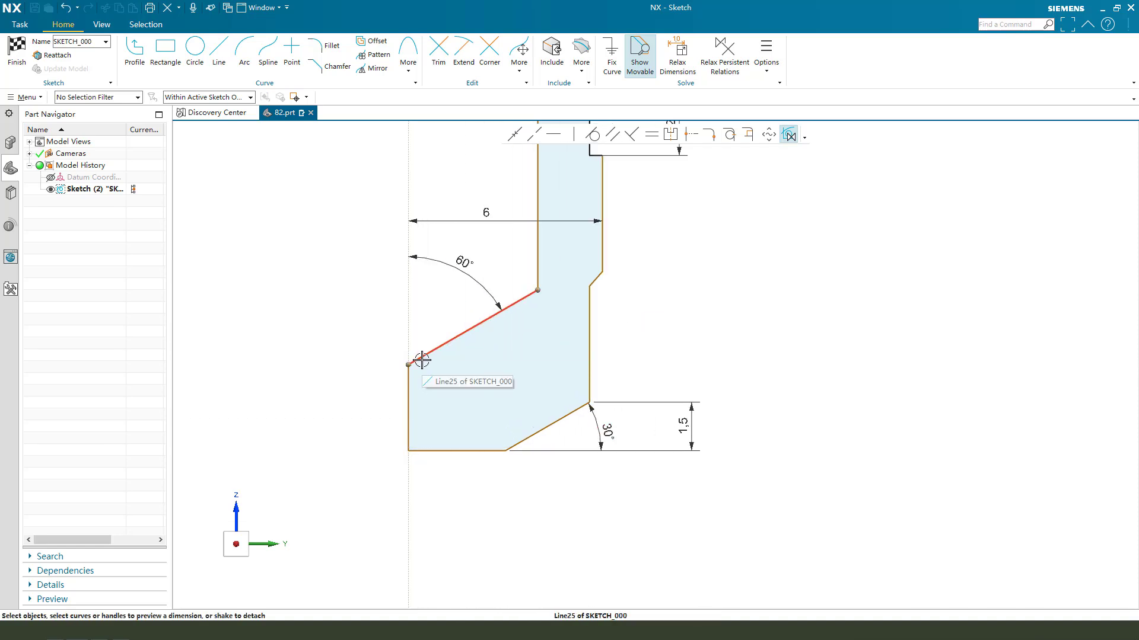
pyautogui.scroll(-1, 485, 473)
pyautogui.scroll(-1, 484, 474)
pyautogui.click(625, 254)
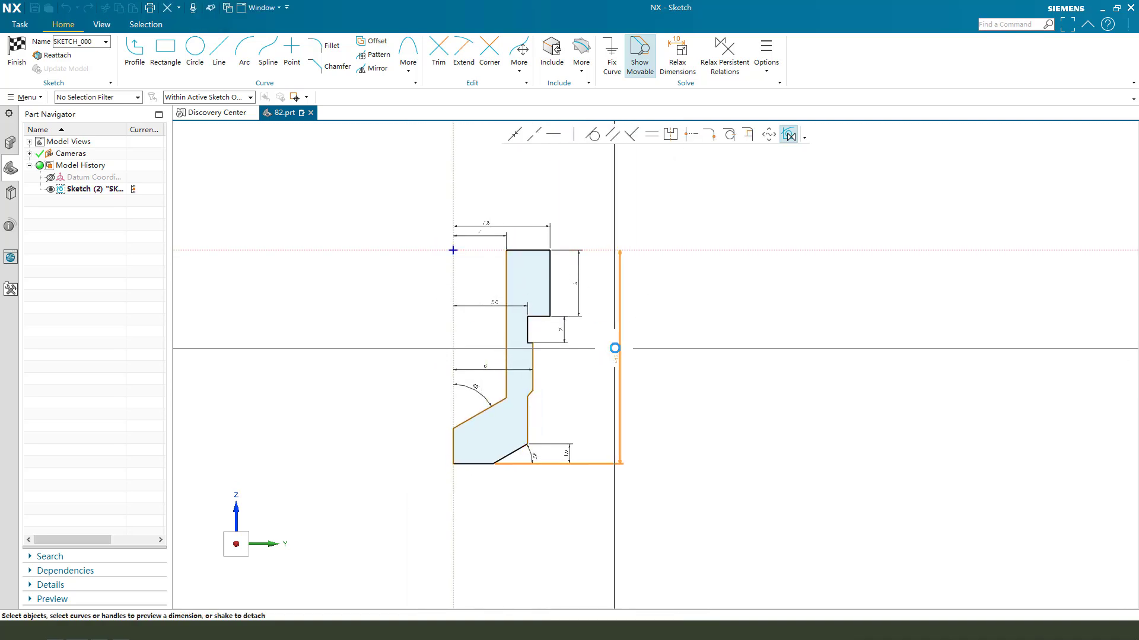
pyautogui.click(616, 350)
pyautogui.press('Return')
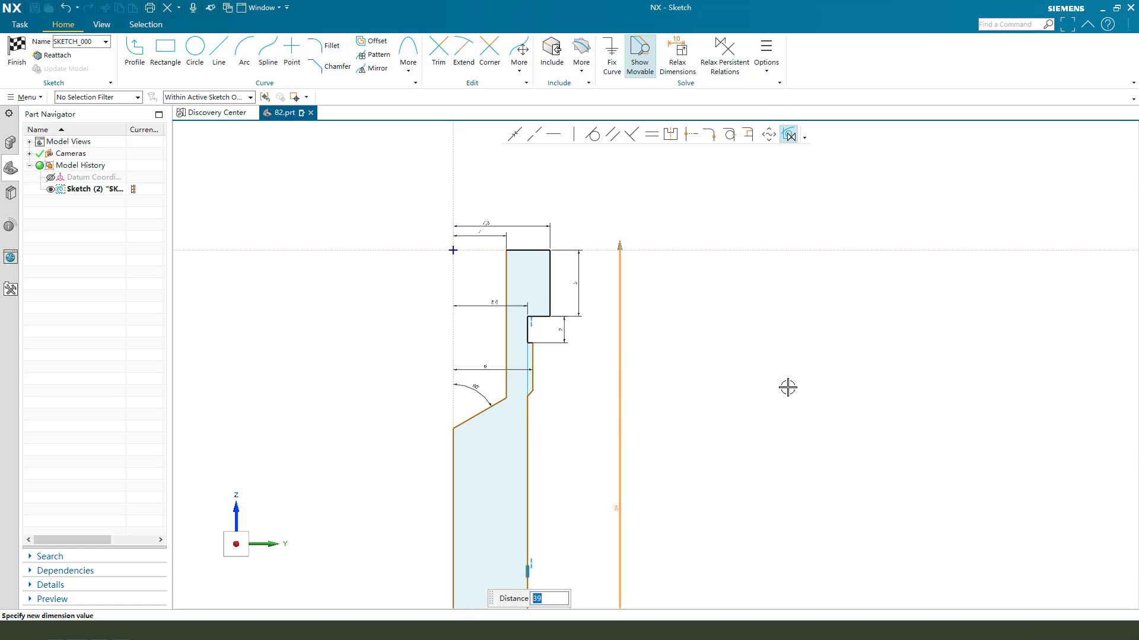
# Dimension the slanted inner edge's lower endpoint 37.8 mm below the horizontal axis and move the 39 mm dimension farther outward.
pyautogui.scroll(-2, 641, 252)
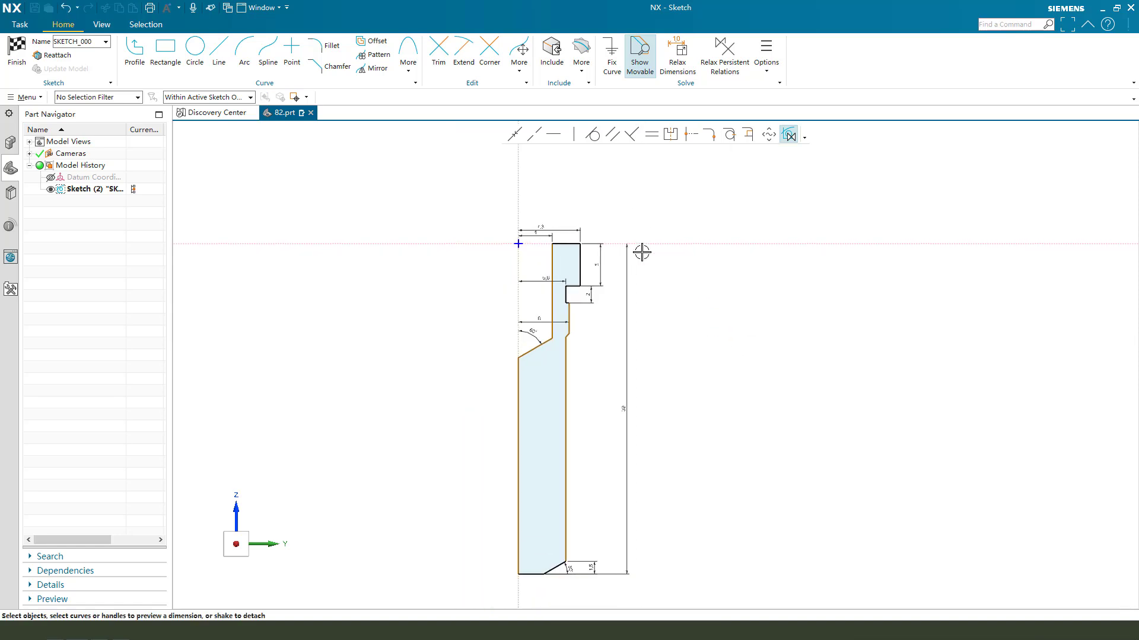
pyautogui.scroll(2, 593, 539)
pyautogui.scroll(-2, 573, 380)
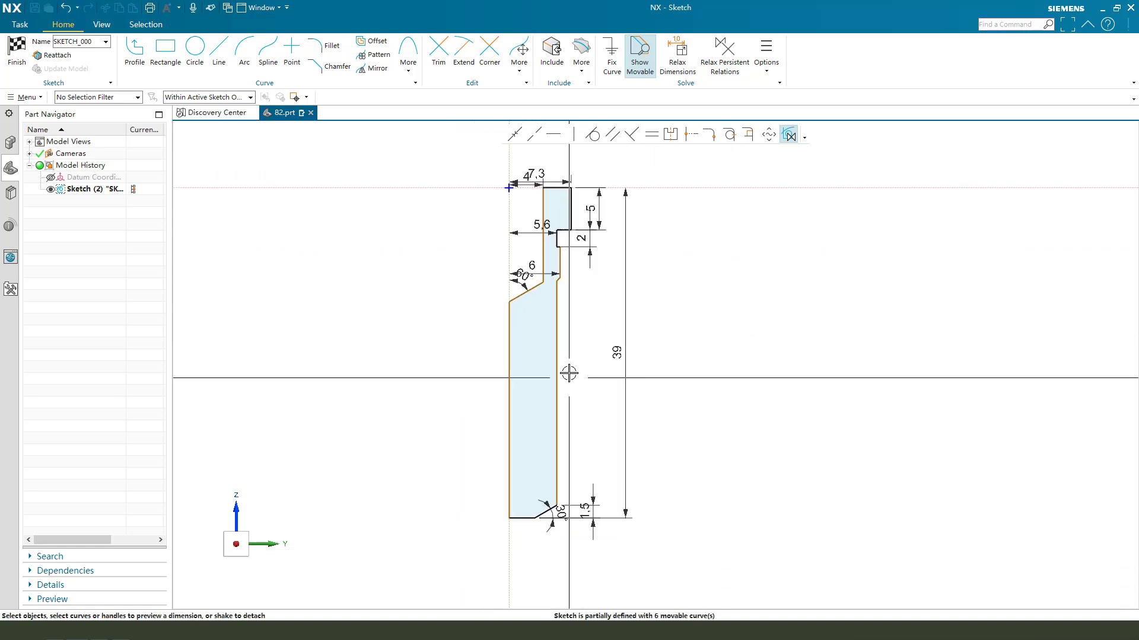
pyautogui.scroll(1, 554, 237)
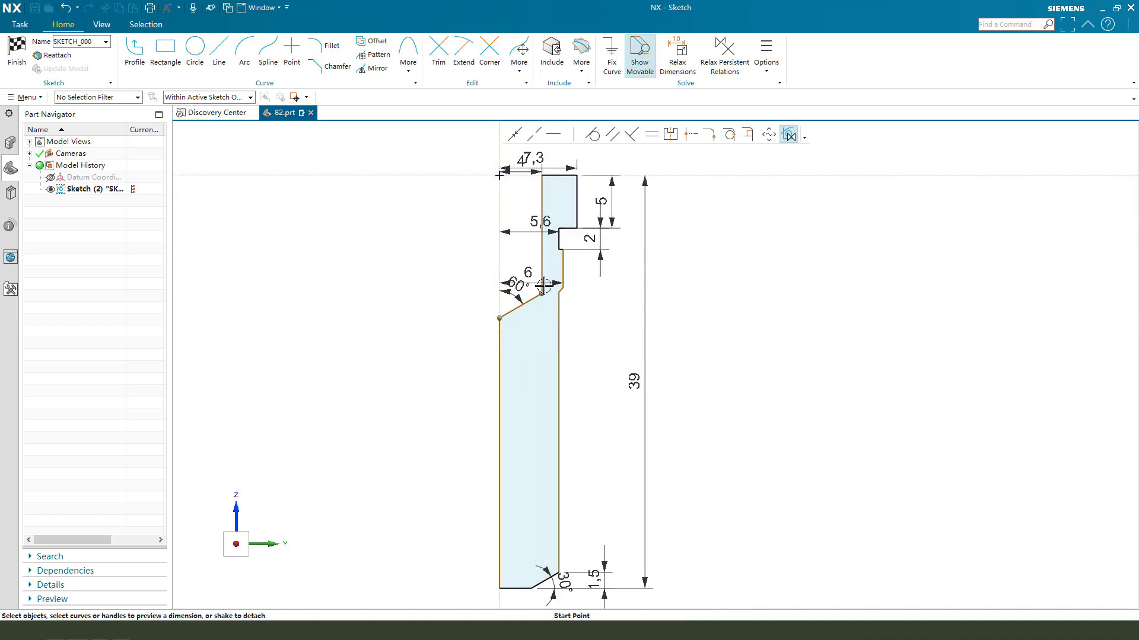
pyautogui.click(639, 178)
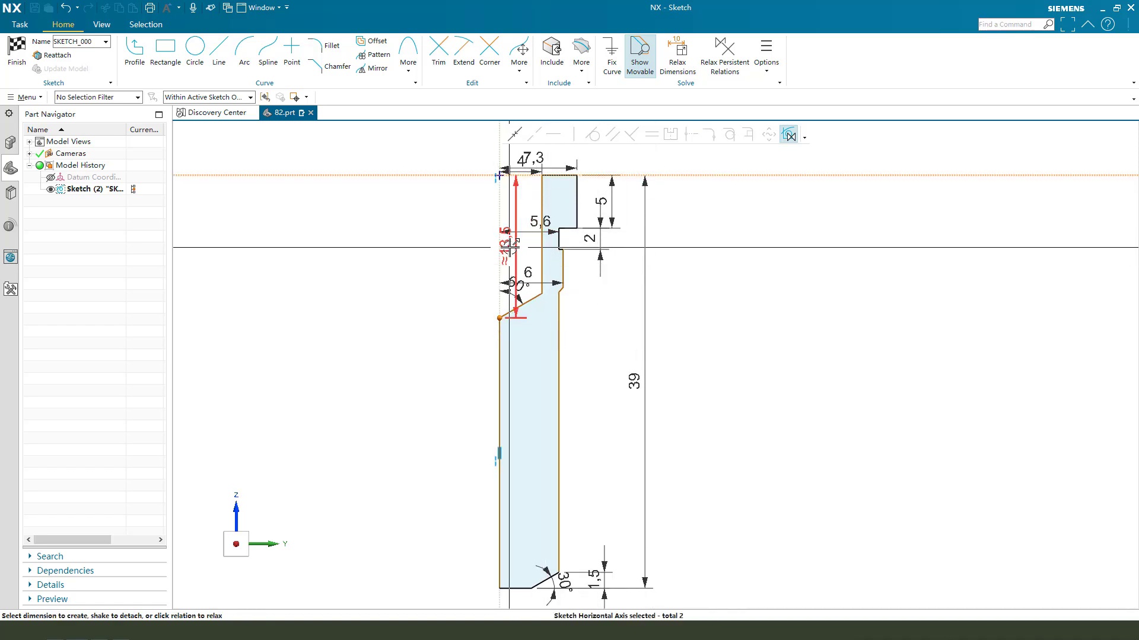
pyautogui.click(618, 283)
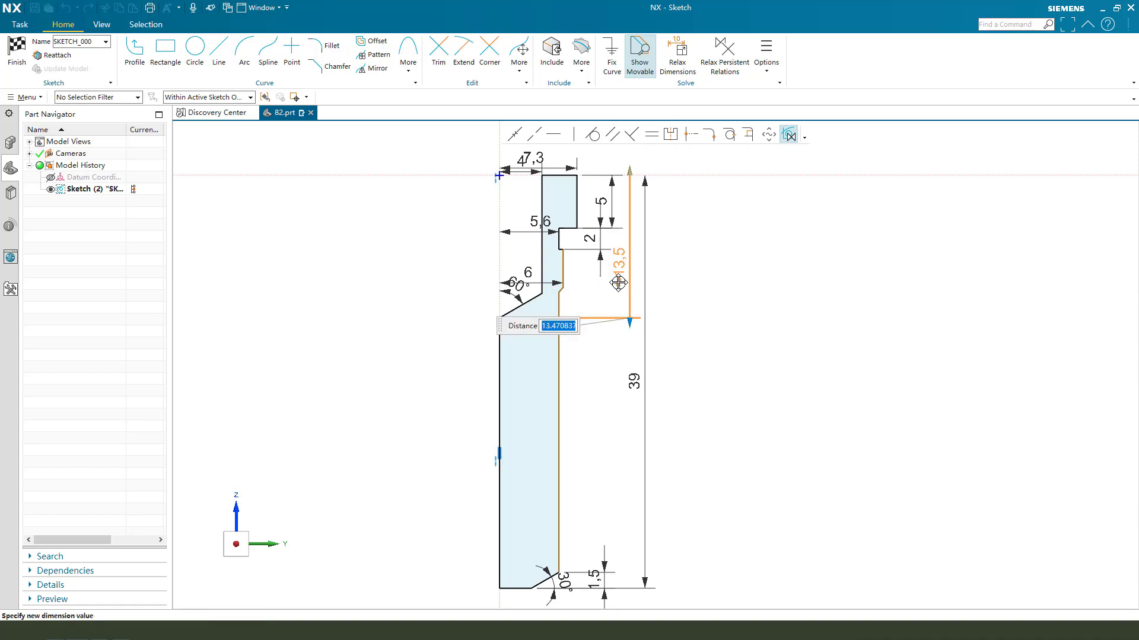
pyautogui.press('Return')
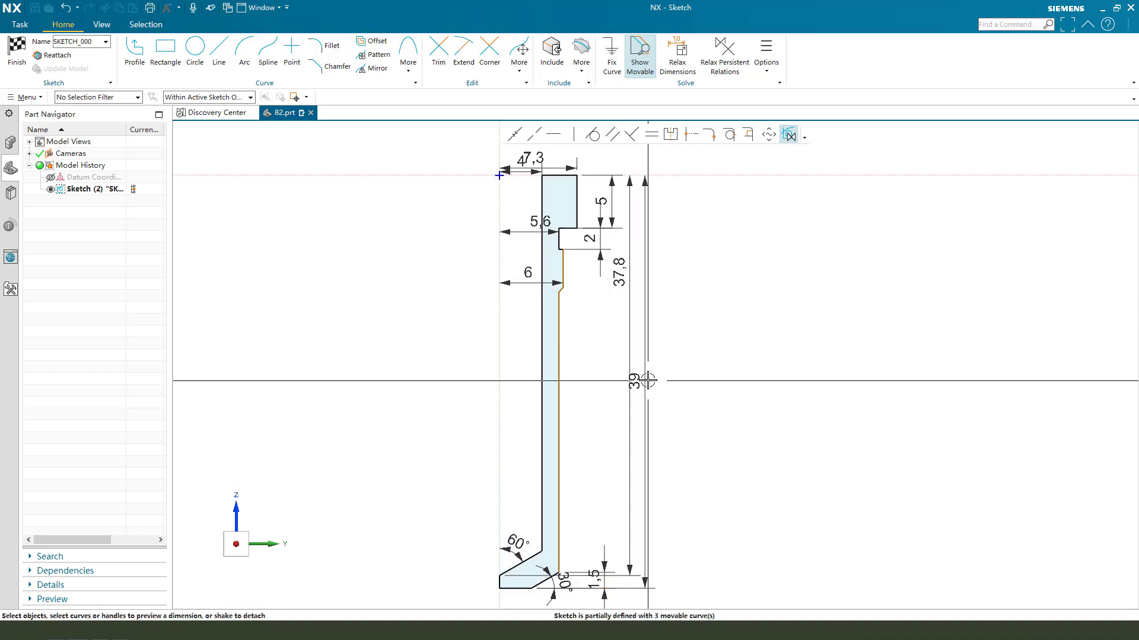
pyautogui.moveTo(645, 381); pyautogui.dragTo(722, 373)
# Dimension the angle between the short outer taper below the groove and the vertical edge above it as 15°.
pyautogui.scroll(4, 559, 307)
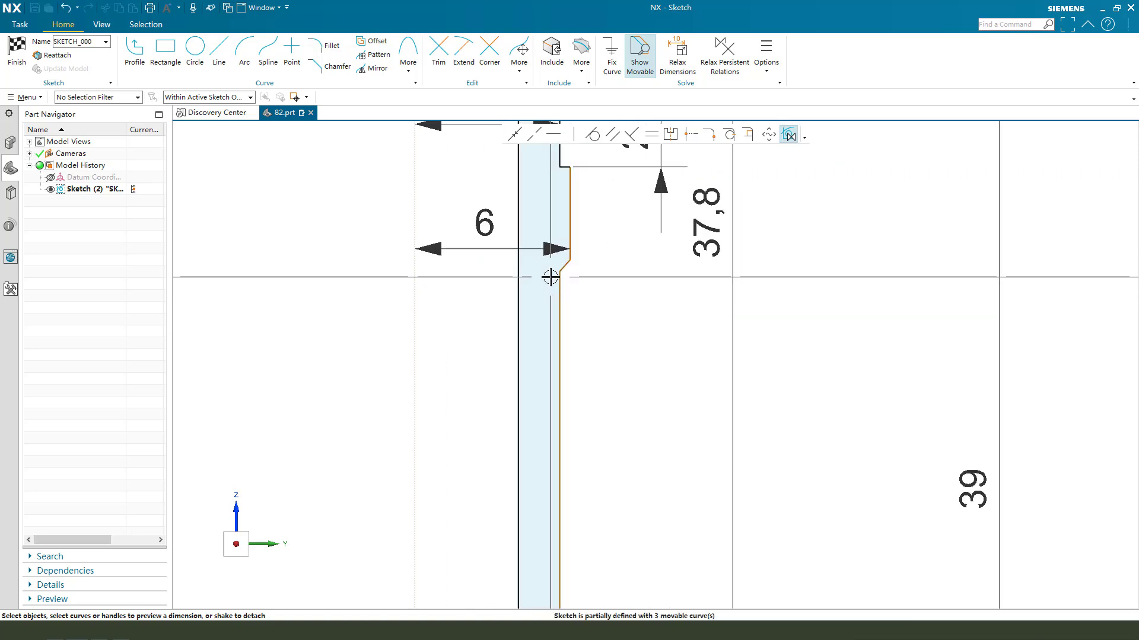
pyautogui.scroll(1, 558, 285)
pyautogui.scroll(4, 564, 284)
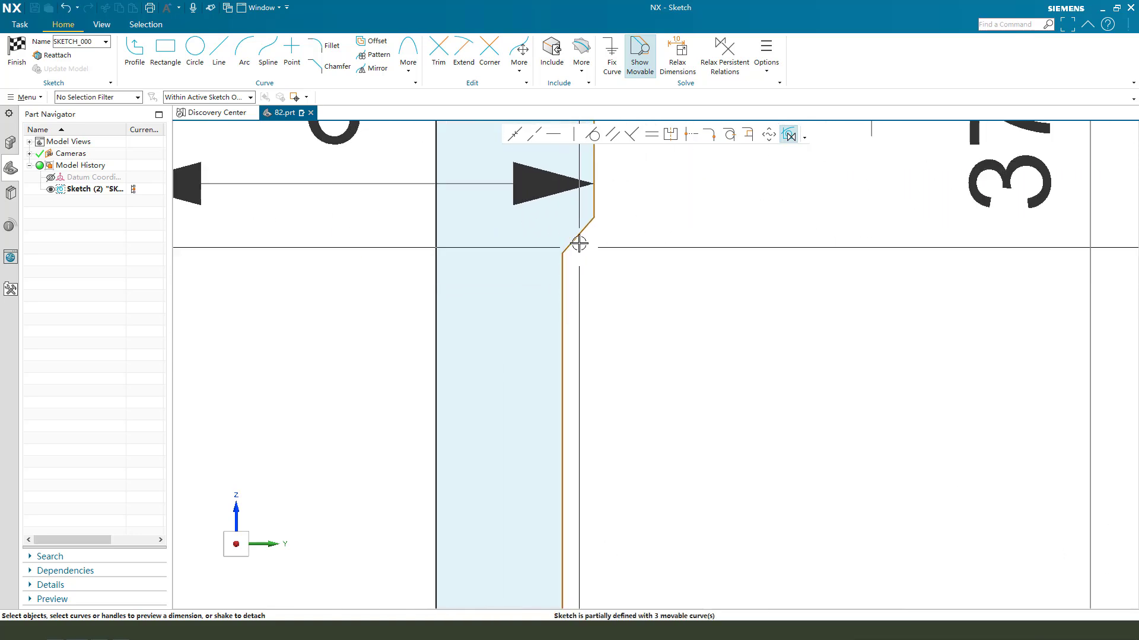
pyautogui.click(595, 160)
pyautogui.moveTo(658, 208); pyautogui.dragTo(605, 403)
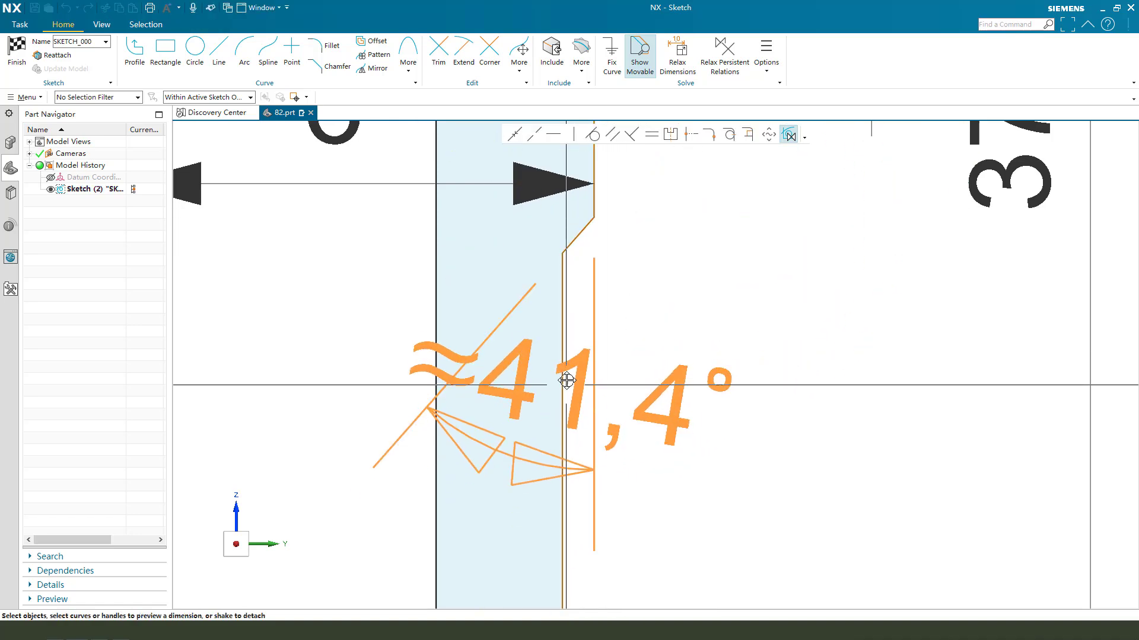
pyautogui.click(528, 412)
pyautogui.write('15')
pyautogui.press('Return')
# Dimension the lower endpoint of the 15° taper 20 mm below the sketch's horizontal axis.
pyautogui.scroll(-4, 464, 312)
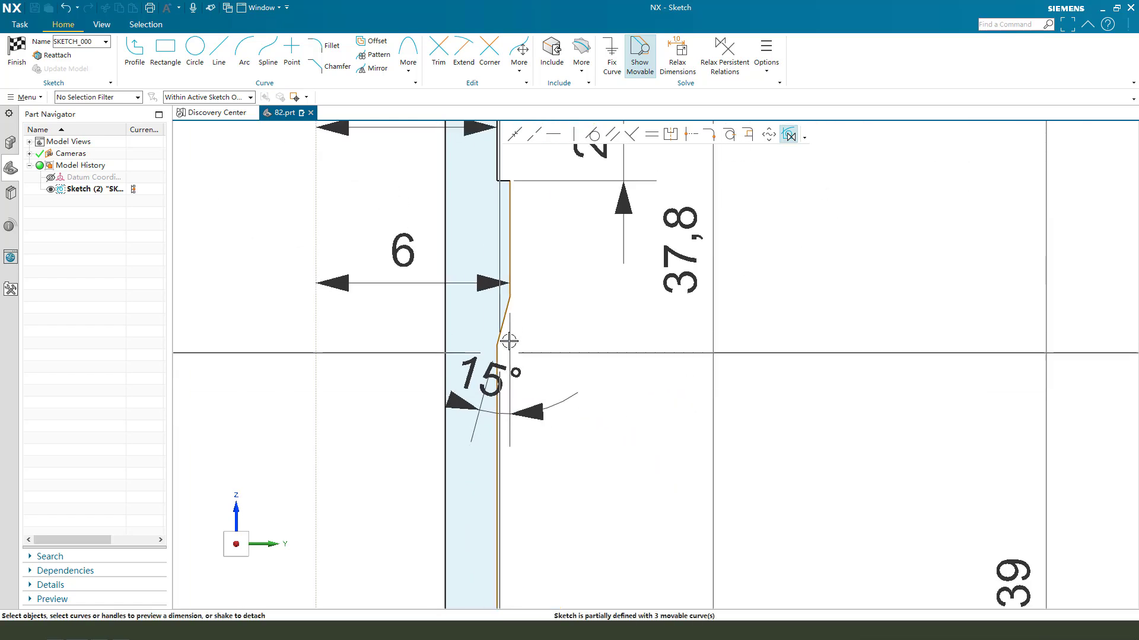
pyautogui.scroll(-4, 499, 342)
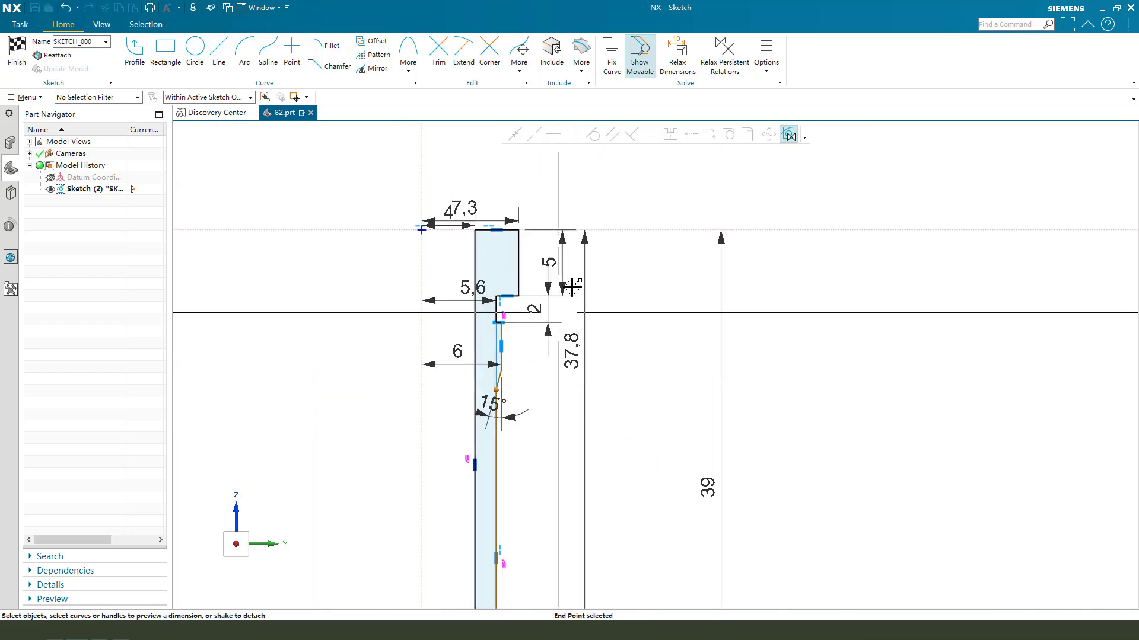
pyautogui.click(615, 228)
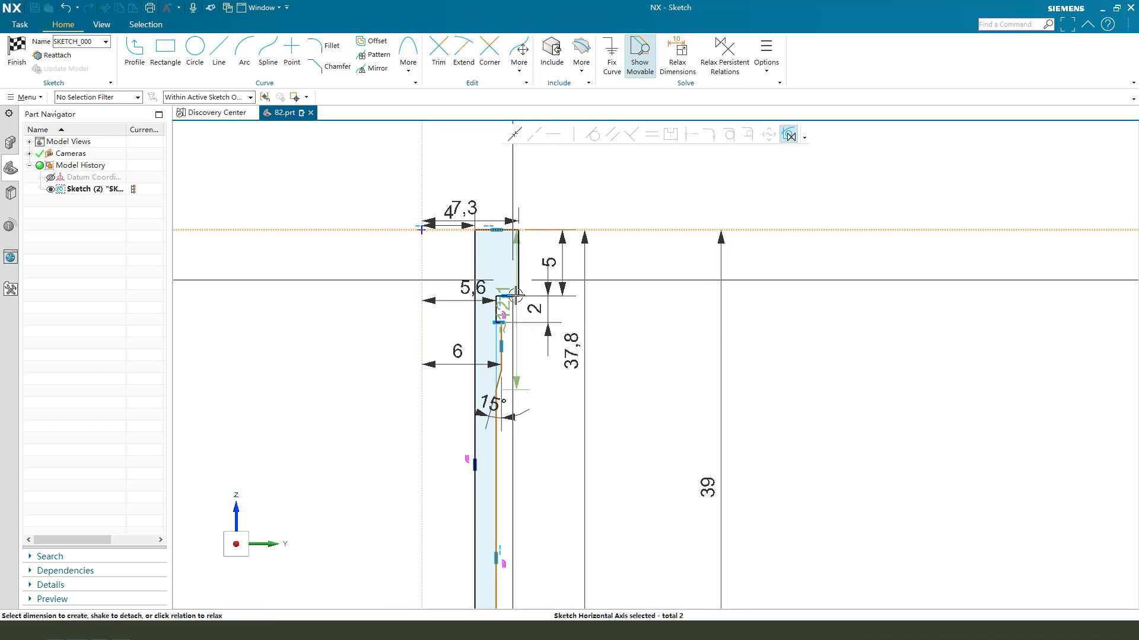
pyautogui.click(631, 312)
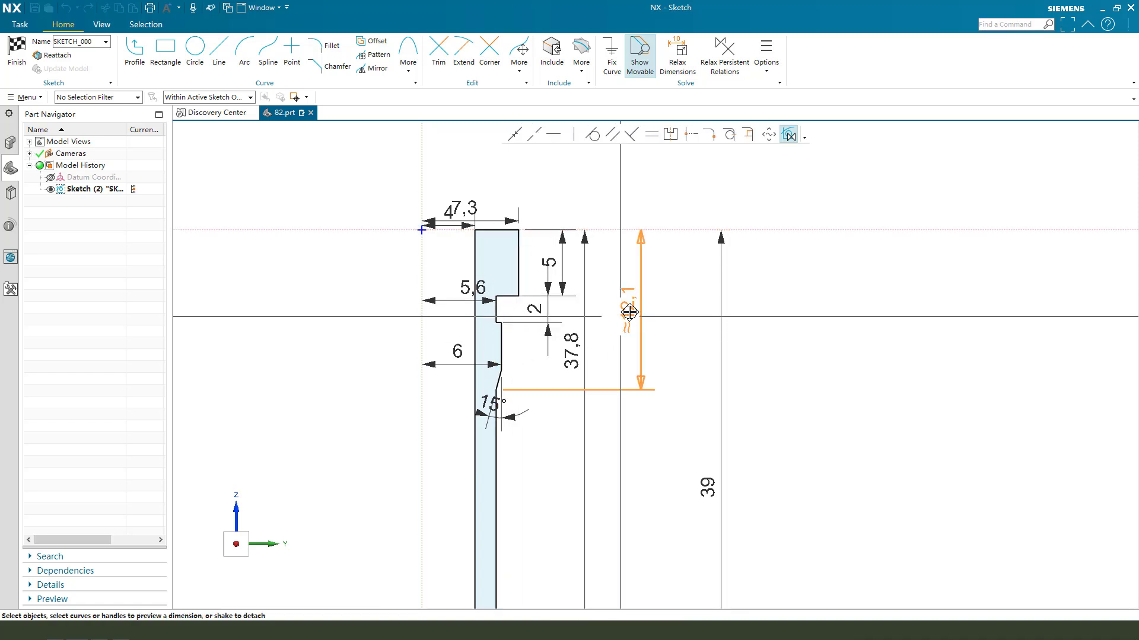
pyautogui.write('20')
pyautogui.press('Escape')
# Spread out the horizontal dimensions and arrange the 20, 37.8 and 39 mm height dimensions side by side beyond the profile.
pyautogui.scroll(-4, 568, 260)
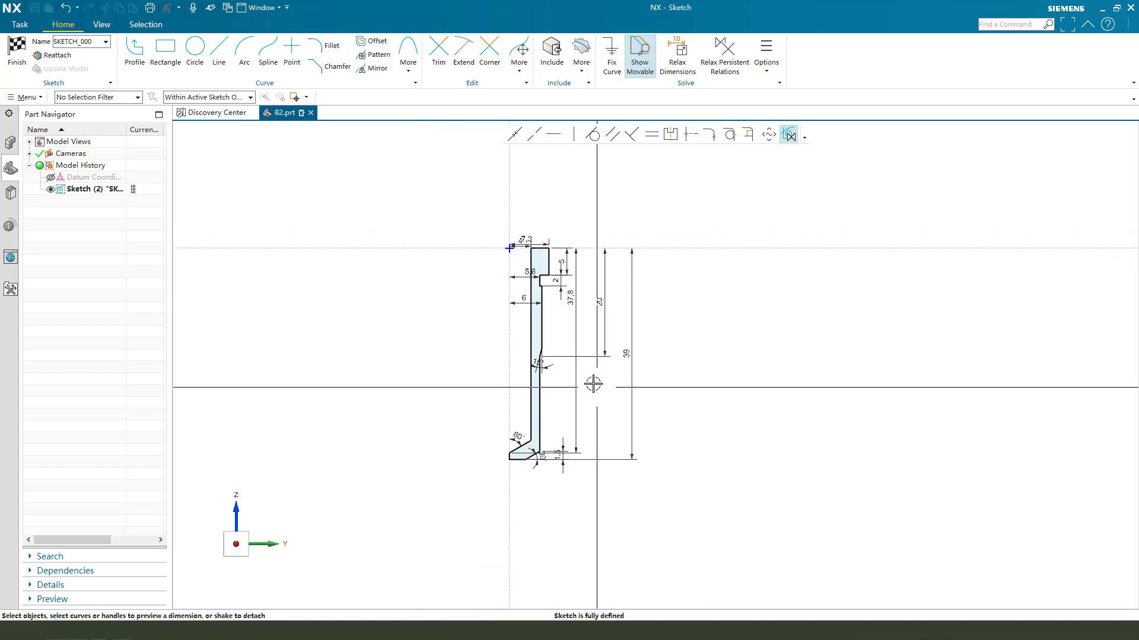
pyautogui.scroll(2, 592, 381)
pyautogui.scroll(-1, 561, 290)
pyautogui.scroll(2, 480, 148)
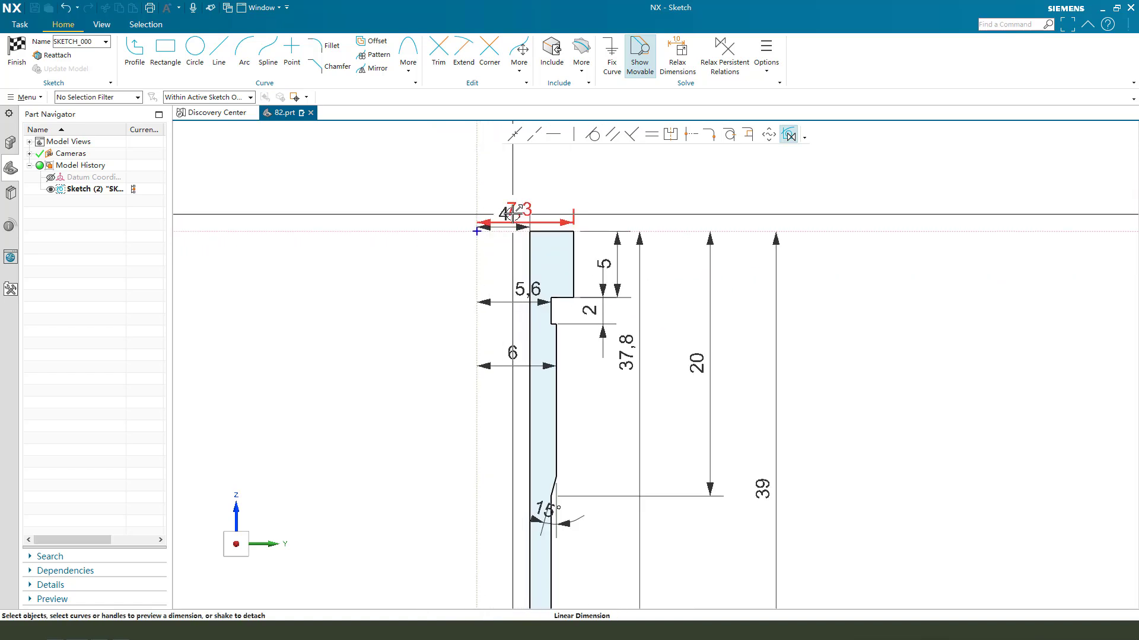
pyautogui.moveTo(514, 301); pyautogui.dragTo(508, 355)
pyautogui.scroll(-2, 587, 287)
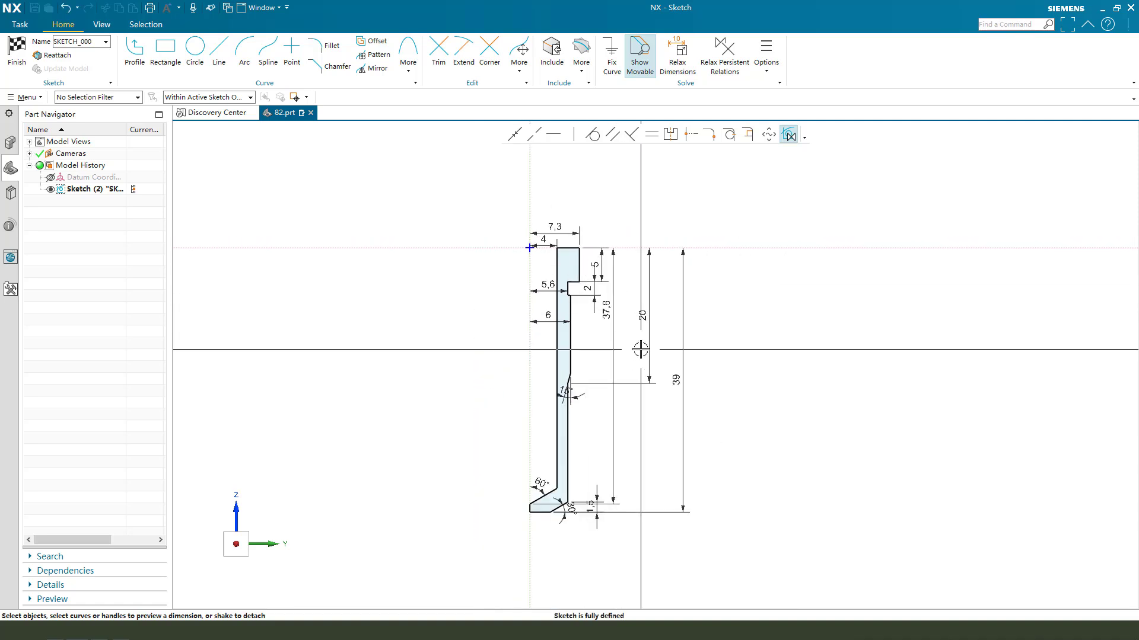
pyautogui.moveTo(630, 314); pyautogui.dragTo(651, 343)
pyautogui.scroll(1, 678, 378)
pyautogui.moveTo(693, 379); pyautogui.dragTo(714, 379)
pyautogui.scroll(1, 557, 420)
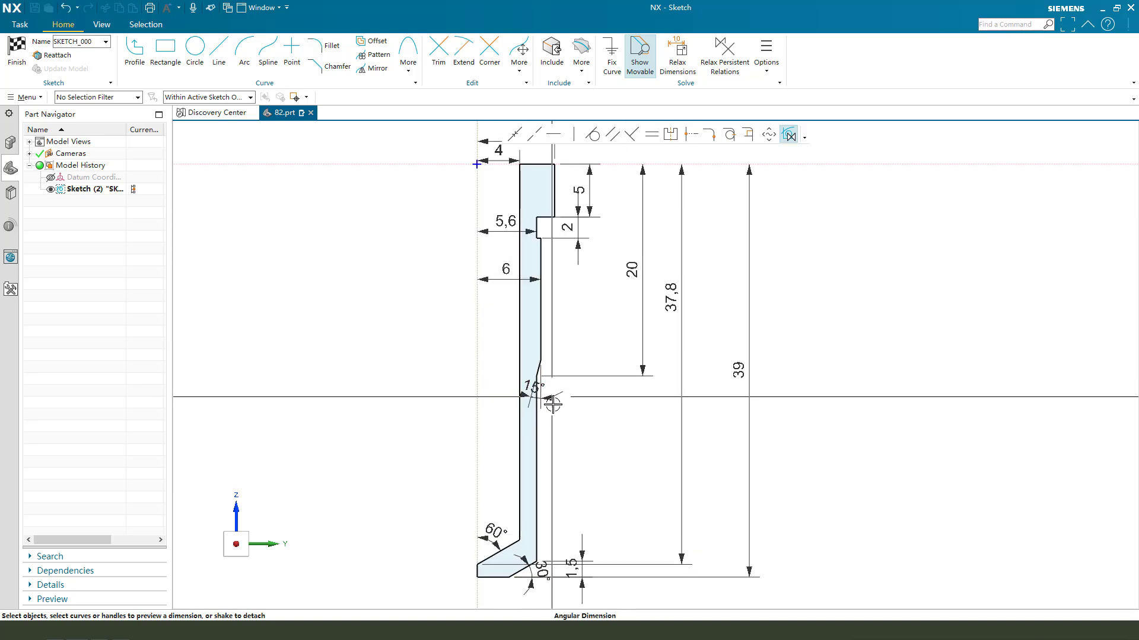
# Move the 15° and 1.5 mm dimension texts clear of the profile and adjust the 7.3 mm dimension's placement above the head.
pyautogui.moveTo(552, 401); pyautogui.dragTo(574, 416)
pyautogui.moveTo(578, 546); pyautogui.dragTo(592, 504)
pyautogui.scroll(-2, 582, 421)
pyautogui.scroll(2, 566, 318)
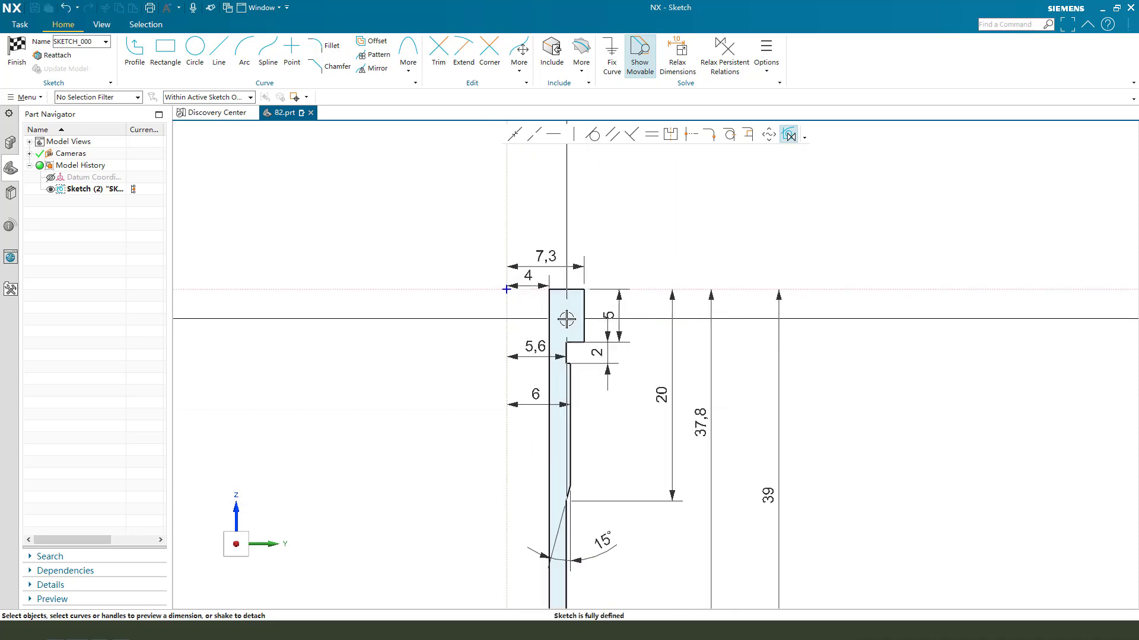
pyautogui.moveTo(545, 251); pyautogui.dragTo(544, 236)
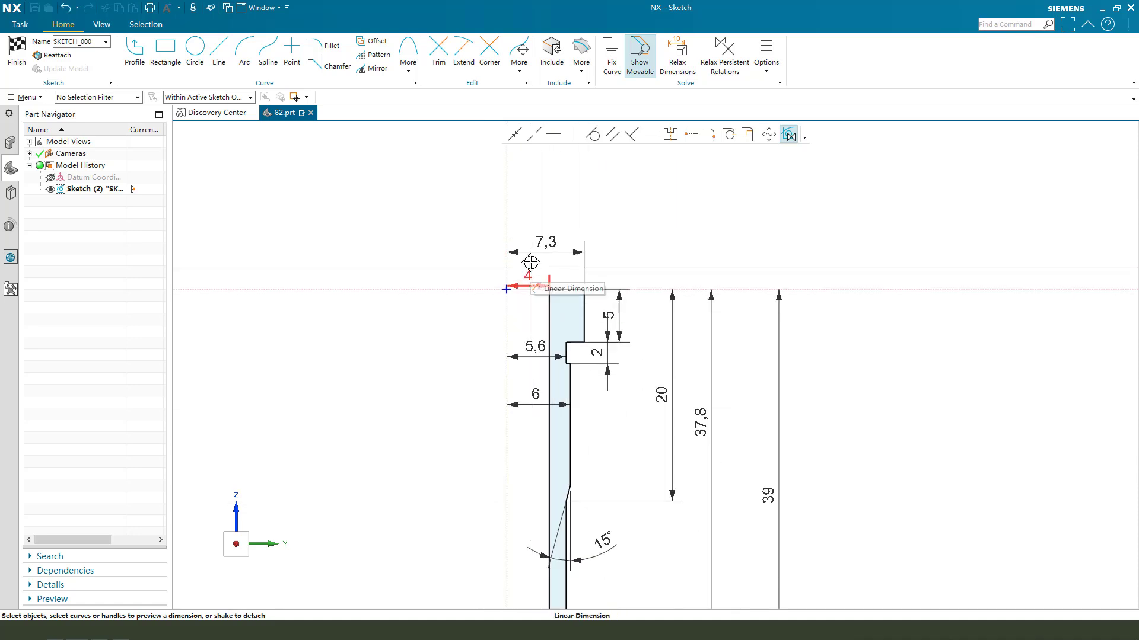
pyautogui.scroll(-2, 613, 246)
pyautogui.scroll(2, 623, 380)
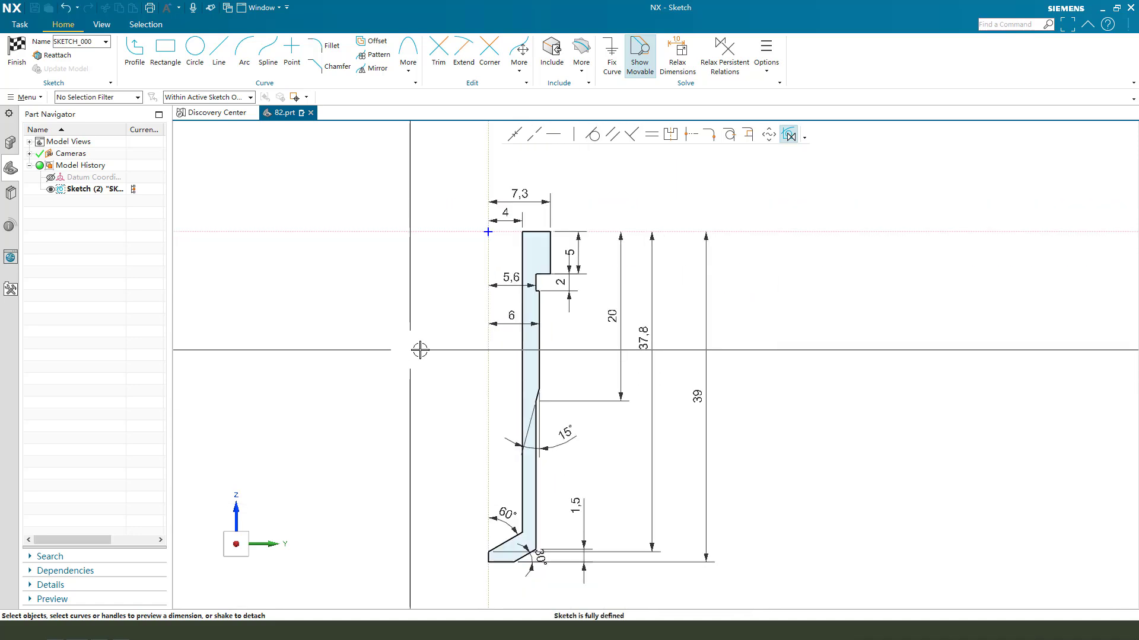
pyautogui.scroll(1, 584, 374)
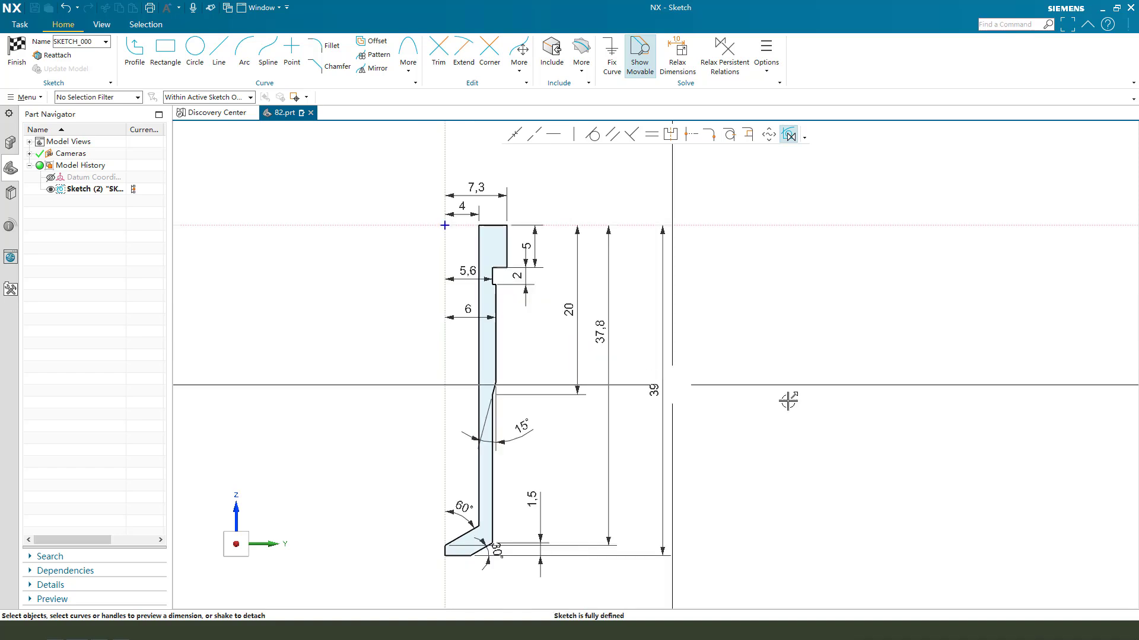
# Finish the sketch and revolve the half-section about the Z axis from 0° to 360° as a solid.
pyautogui.click(16, 62)
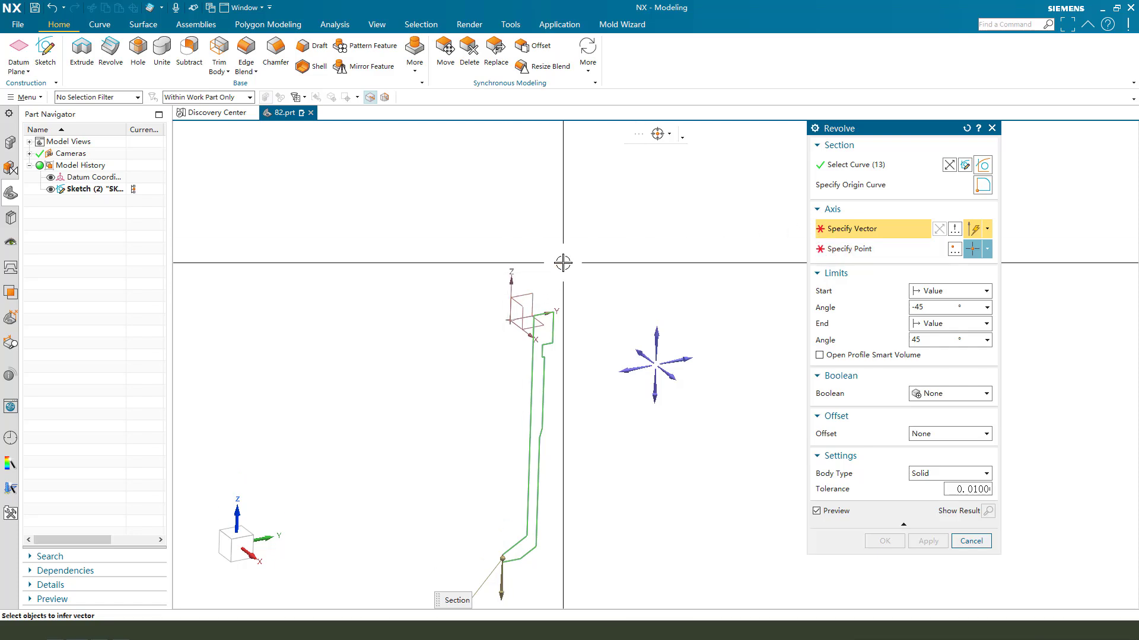
pyautogui.click(512, 281)
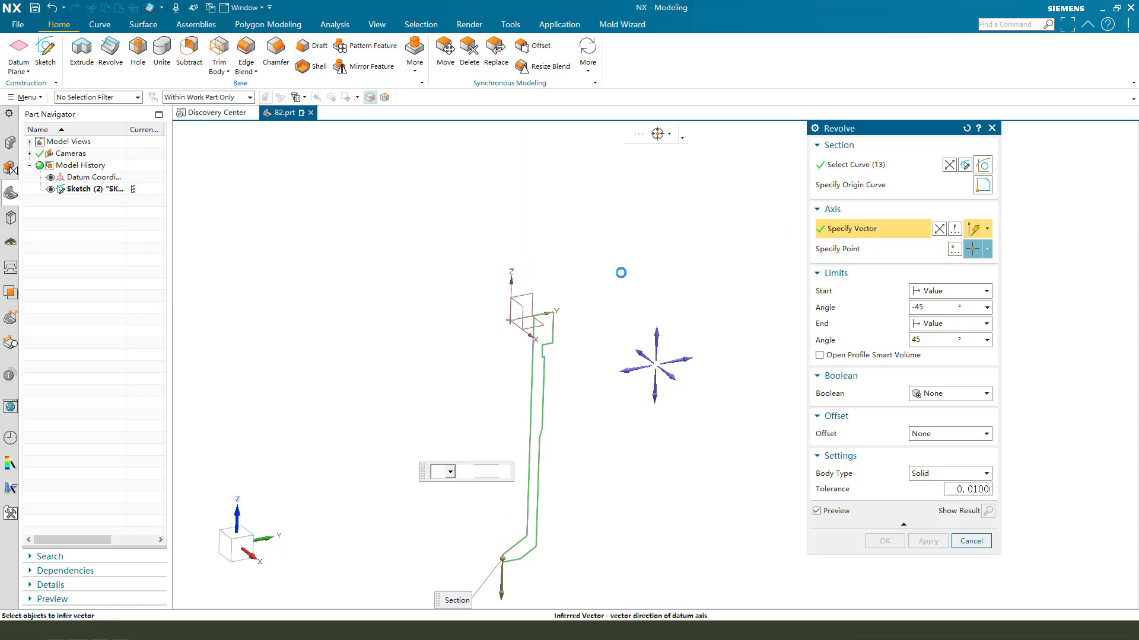
pyautogui.click(925, 309)
pyautogui.write('0')
pyautogui.press('Return')
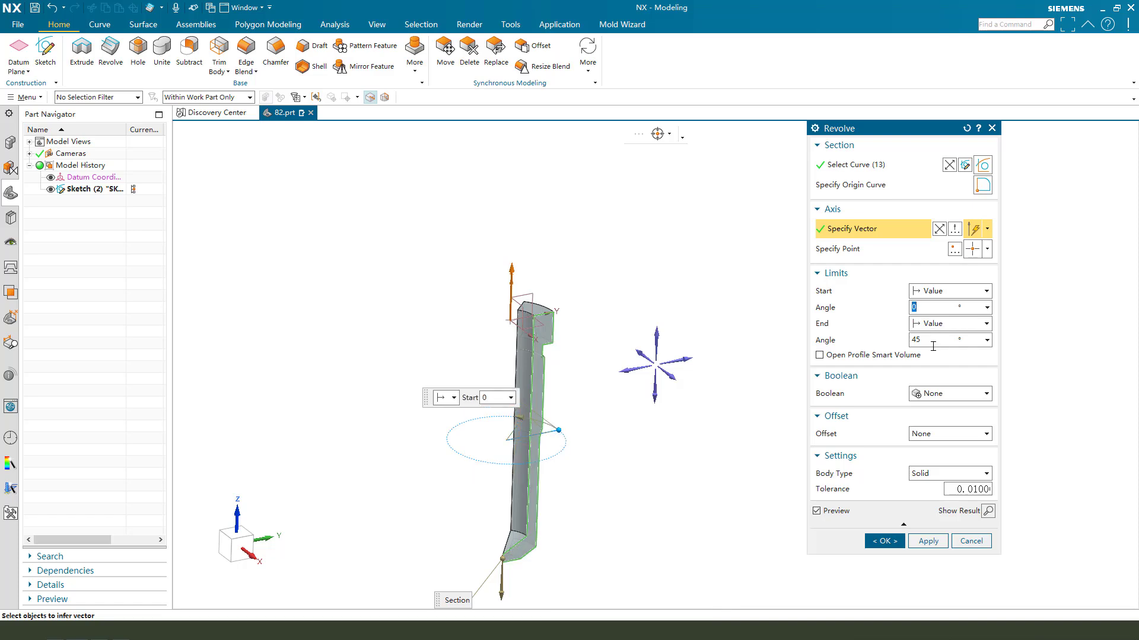
pyautogui.click(931, 342)
pyautogui.write('360')
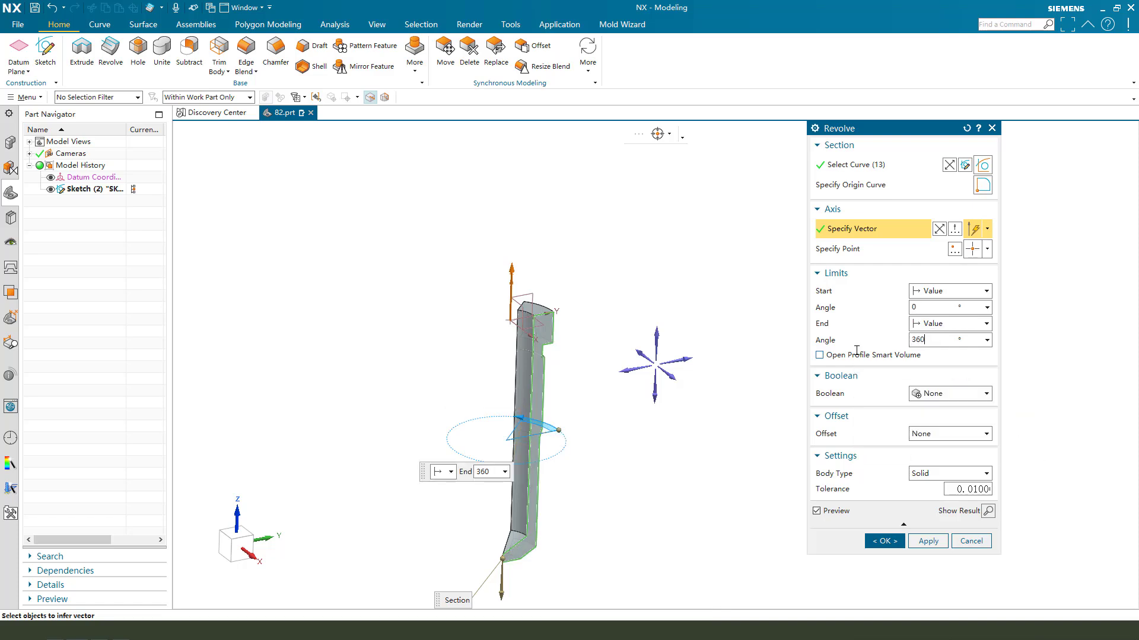
pyautogui.press('Return')
pyautogui.scroll(-2, 432, 259)
pyautogui.scroll(2, 453, 321)
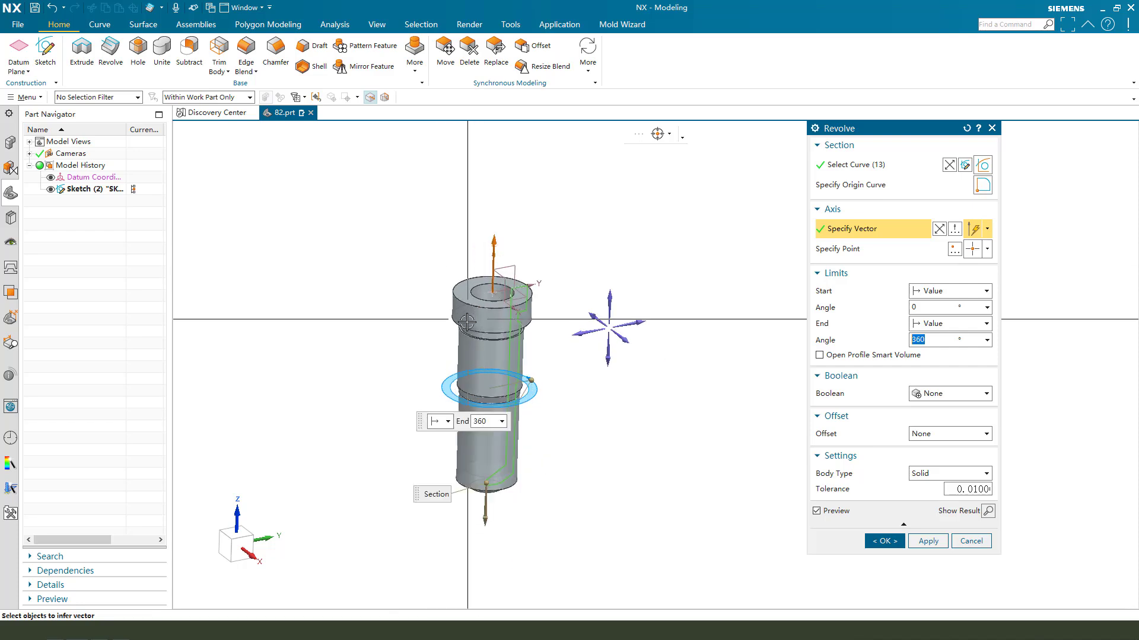
pyautogui.click(872, 541)
# Start an extrude sketch on the head's top face and draw an upright rectangle about 15.5 mm wide overlapping the head's +X side.
pyautogui.moveTo(628, 411)
pyautogui.mouseDown(button='middle')
pyautogui.moveTo(601, 424)
pyautogui.moveTo(629, 423)
pyautogui.mouseUp(button='middle')
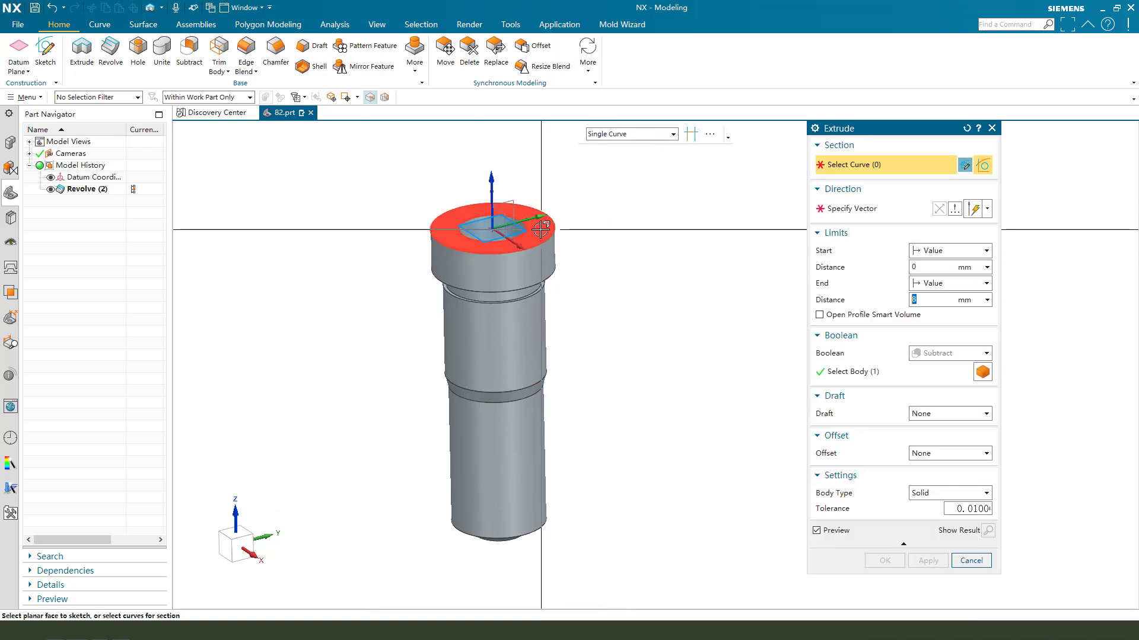
pyautogui.click(593, 243)
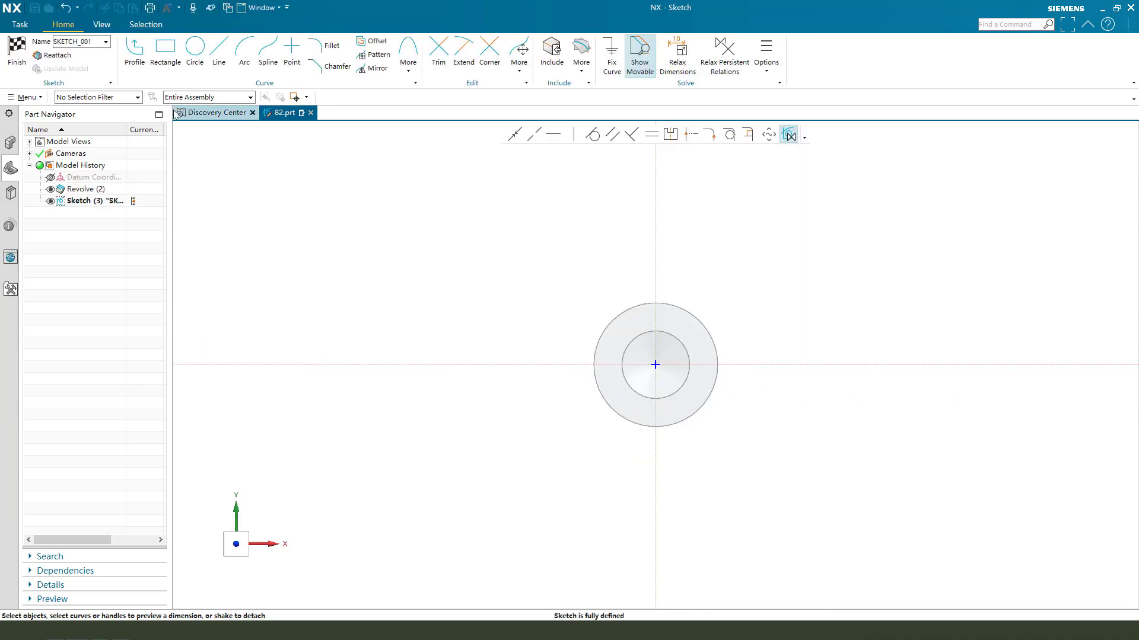
pyautogui.click(166, 47)
pyautogui.click(830, 238)
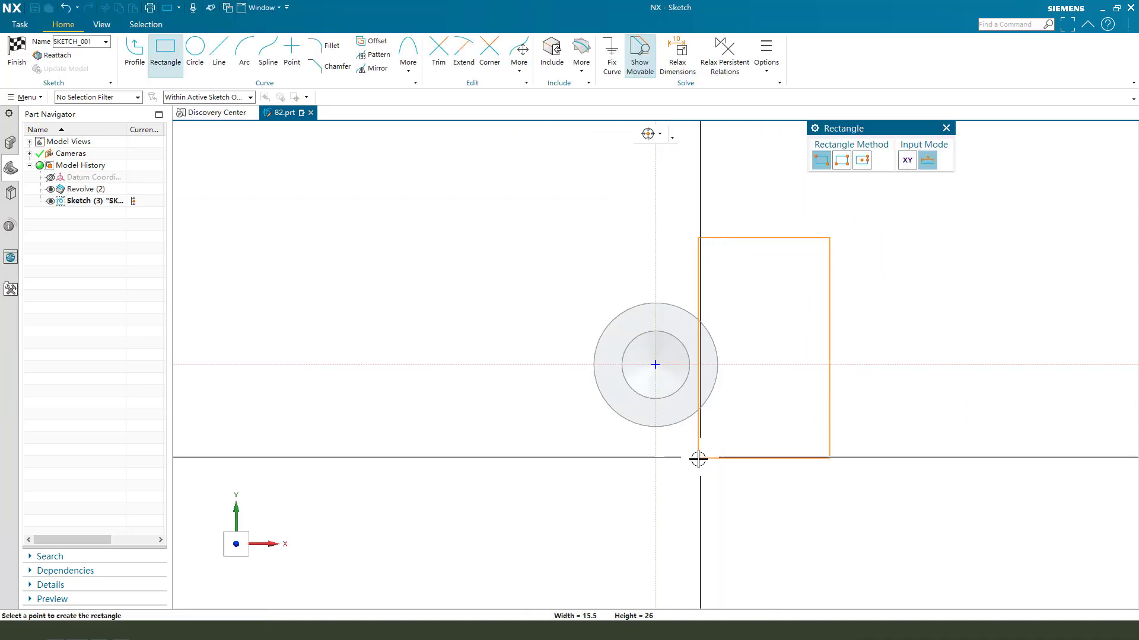
pyautogui.click(698, 505)
pyautogui.press('Escape')
# Dimension the rectangle's inner vertical edge 4.6 mm from the sketch's vertical axis and accept scaling the sketch.
pyautogui.click(702, 275)
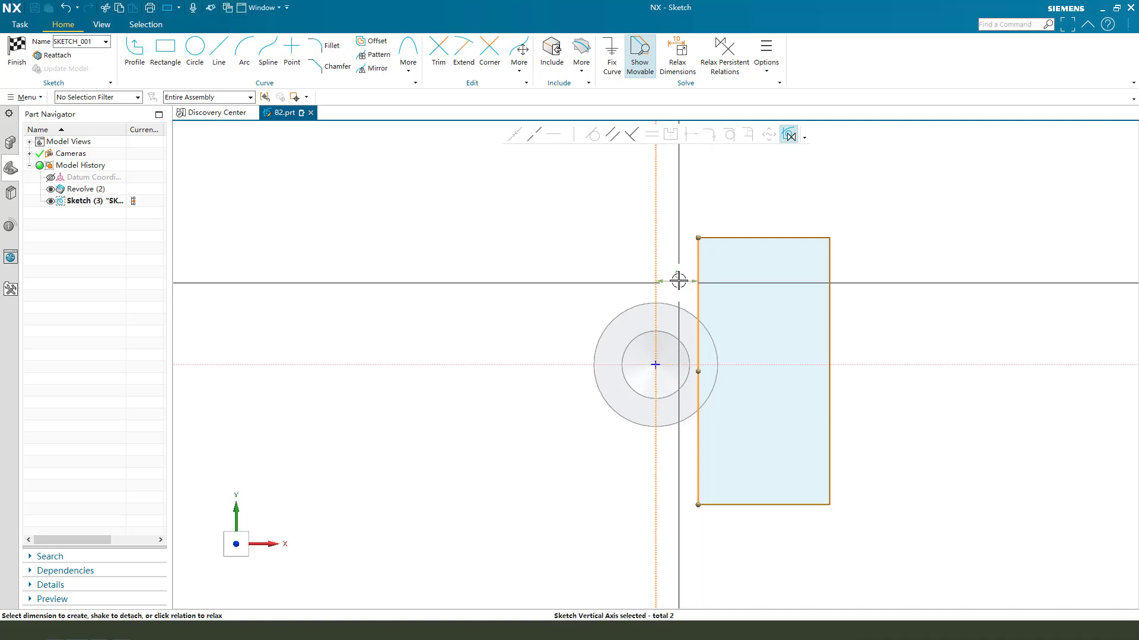
pyautogui.moveTo(679, 275); pyautogui.dragTo(680, 203)
pyautogui.write('4.6')
pyautogui.press('Return')
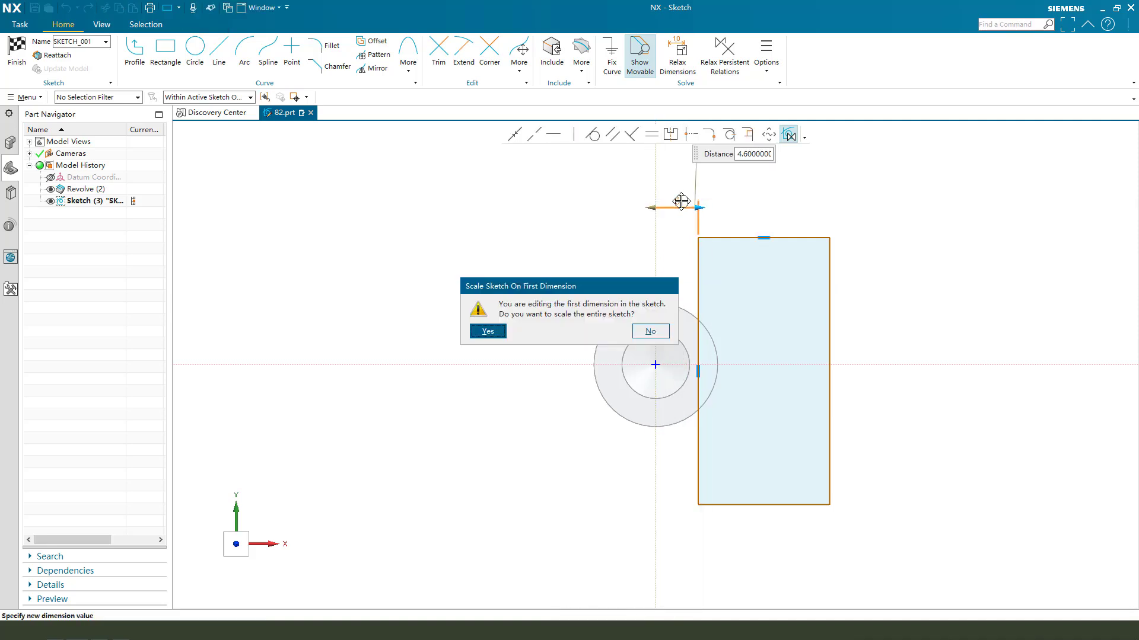
pyautogui.press('Return')
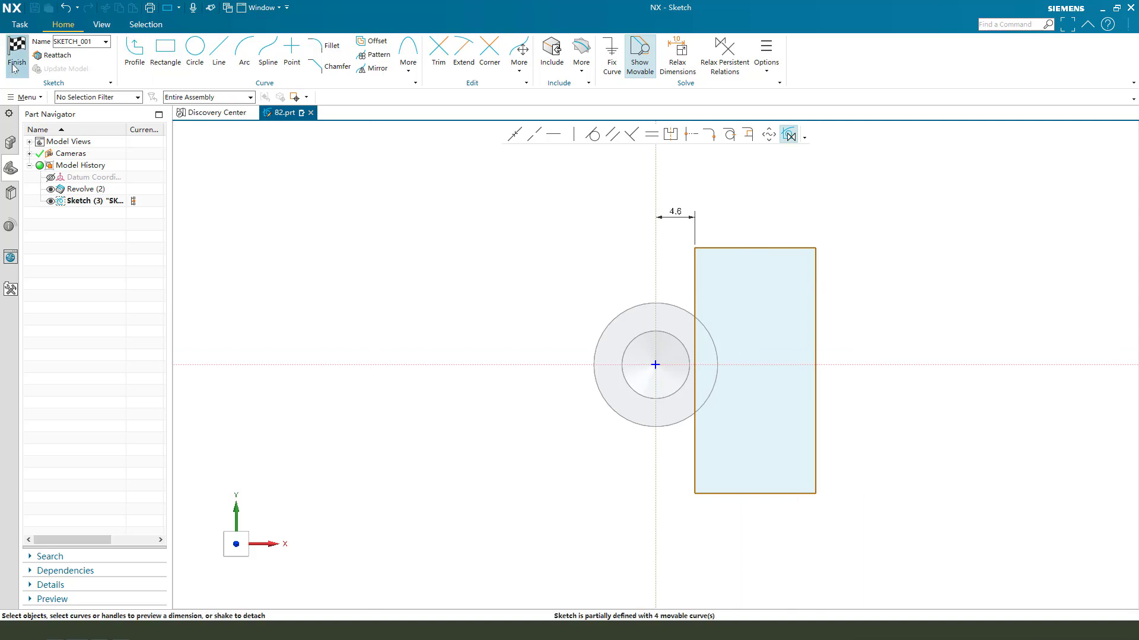
# Finish the sketch and extrude the rectangle 2.9 mm down into the head, subtracting it to cut a flat step.
pyautogui.click(16, 51)
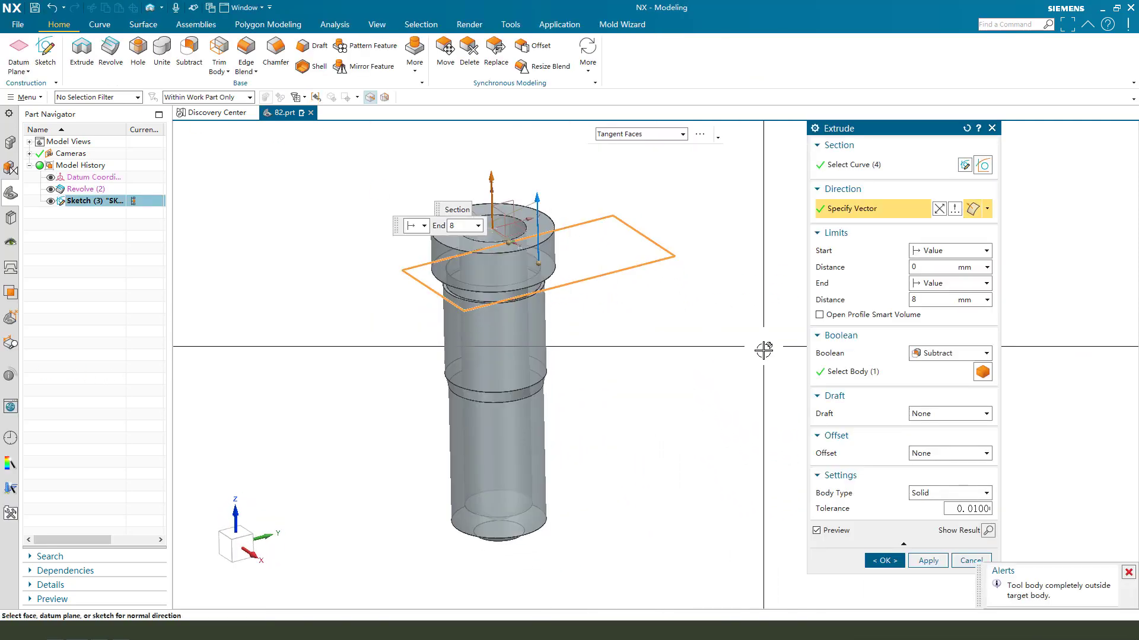
pyautogui.click(939, 209)
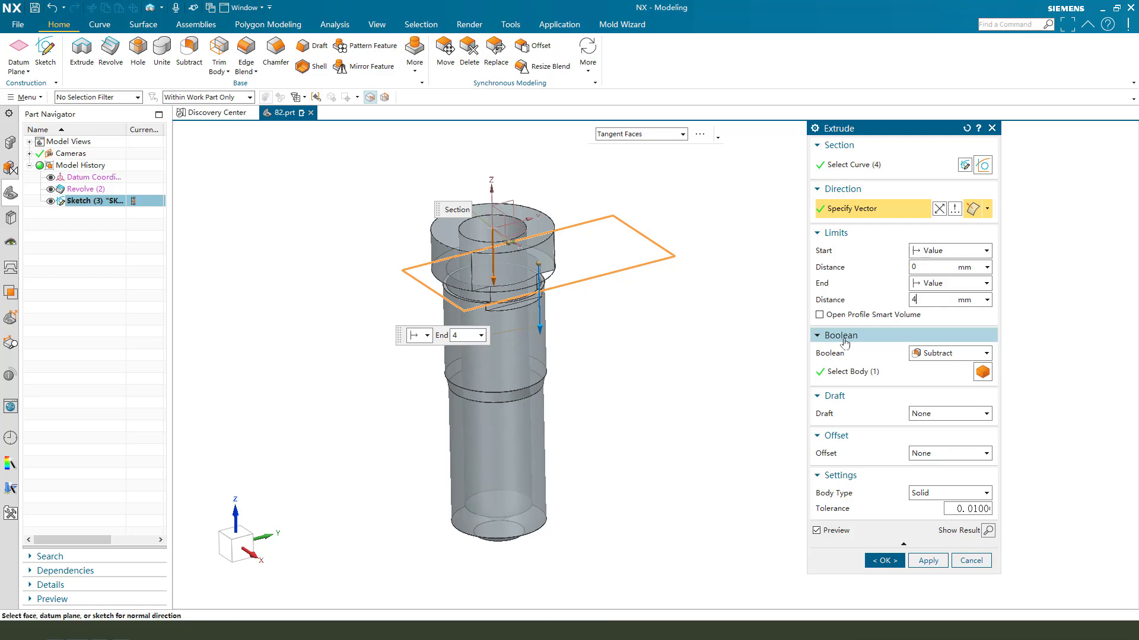
pyautogui.write('2')
pyautogui.press('Return')
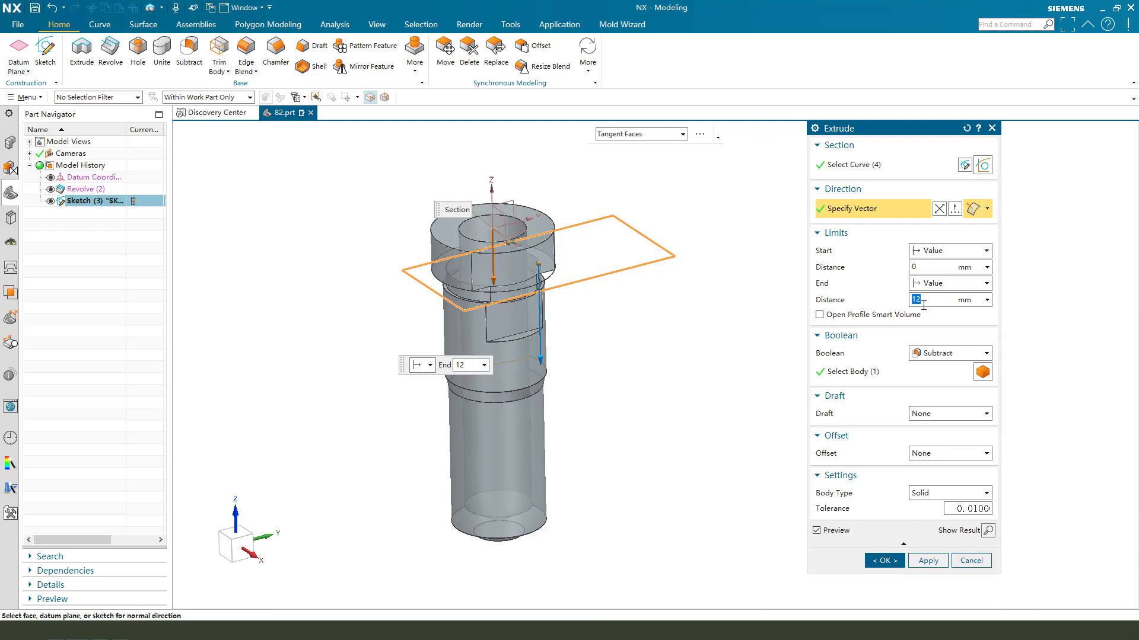
pyautogui.press('Return')
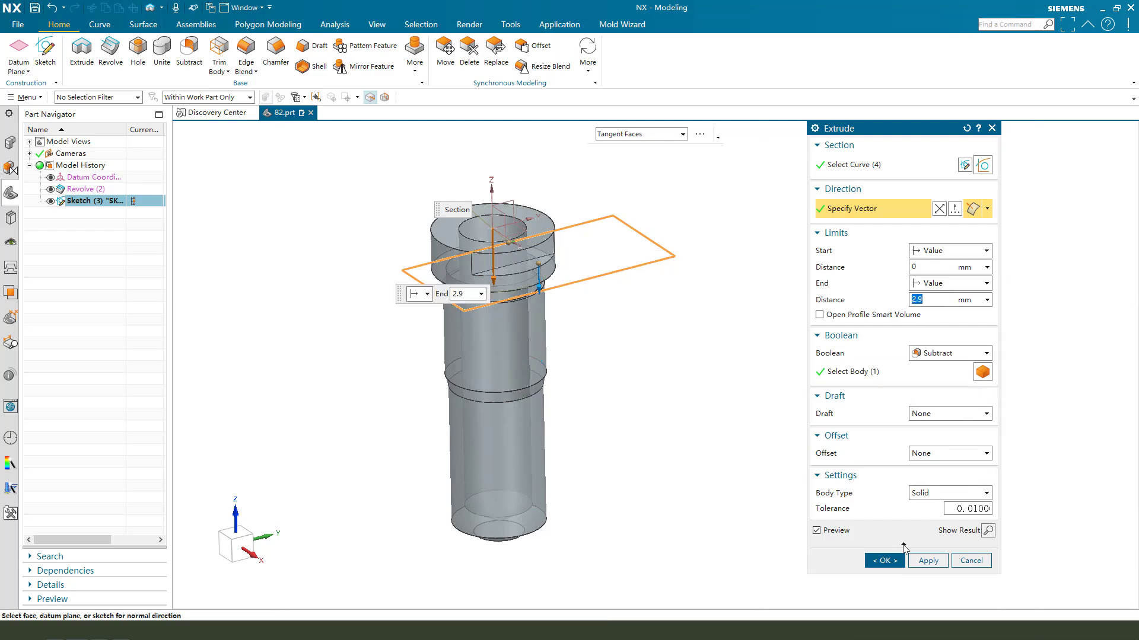
pyautogui.click(888, 560)
# Create a datum plane offset 11.5 mm below the XY plane, reversing the offset direction into the body.
pyautogui.moveTo(580, 358)
pyautogui.mouseDown(button='middle')
pyautogui.moveTo(621, 363)
pyautogui.moveTo(581, 360)
pyautogui.mouseUp(button='middle')
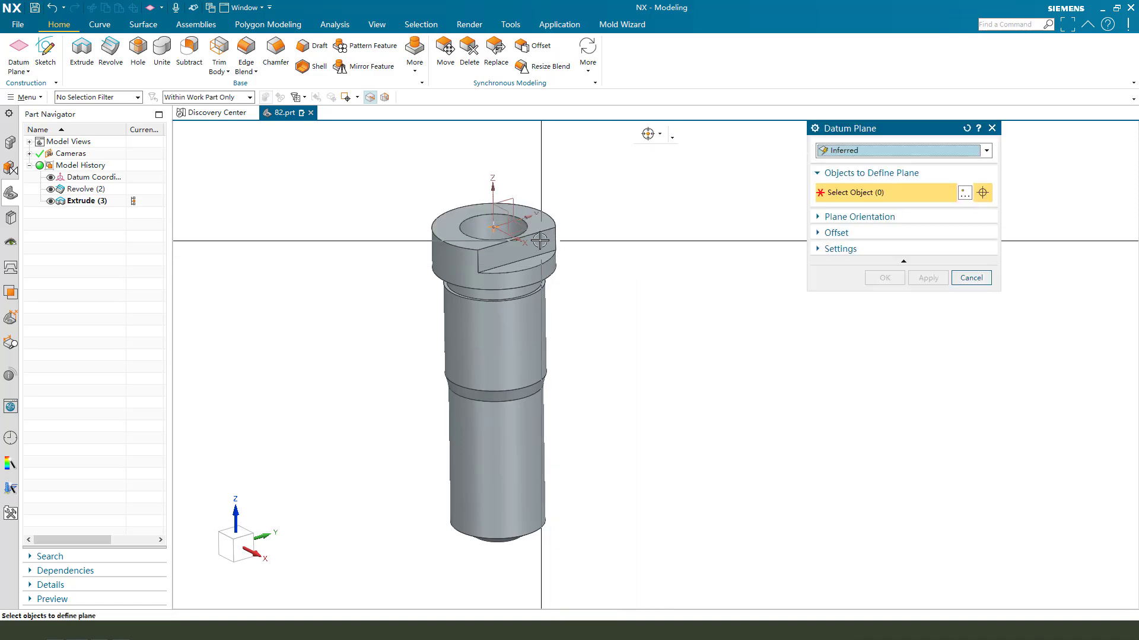
pyautogui.scroll(2, 501, 236)
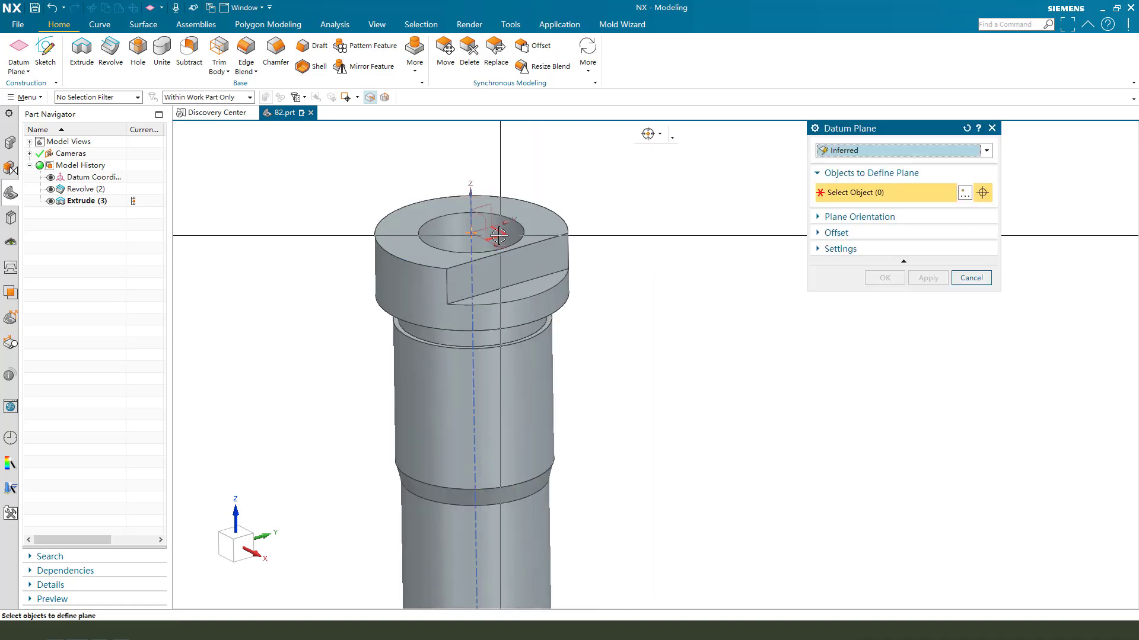
pyautogui.click(499, 236)
pyautogui.scroll(-3, 528, 231)
pyautogui.doubleClick(924, 235)
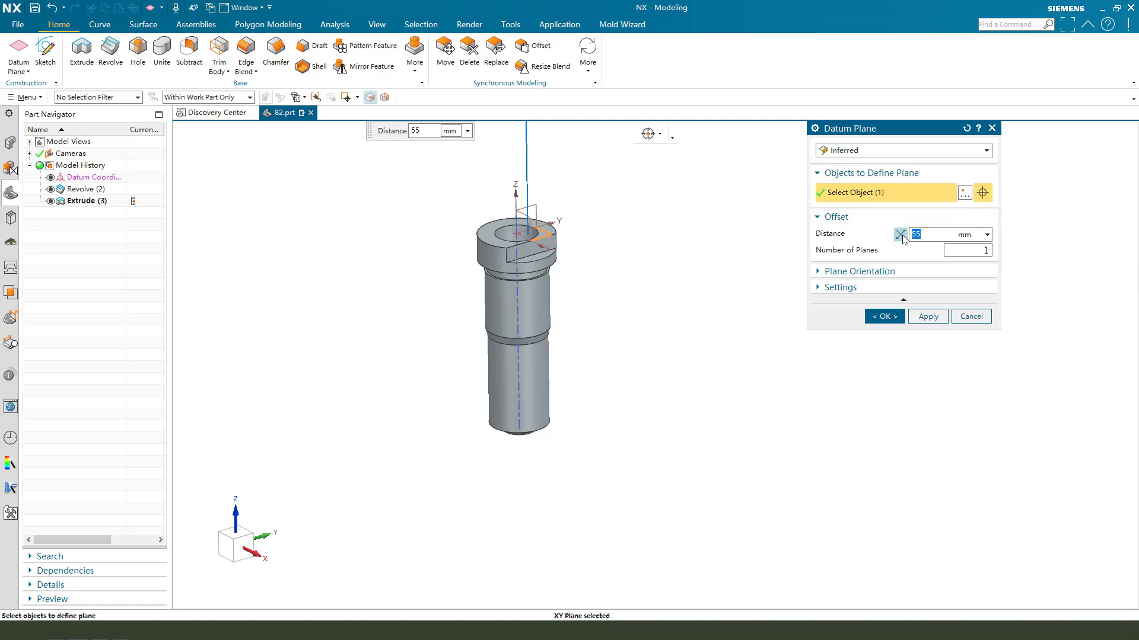
pyautogui.click(901, 235)
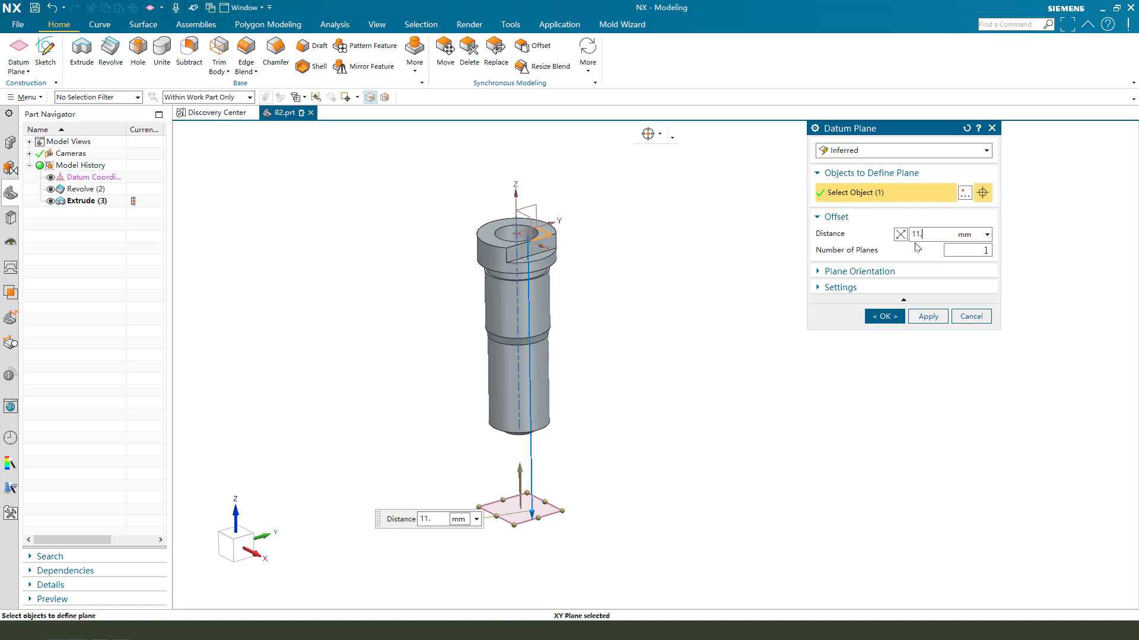
pyautogui.press('Return')
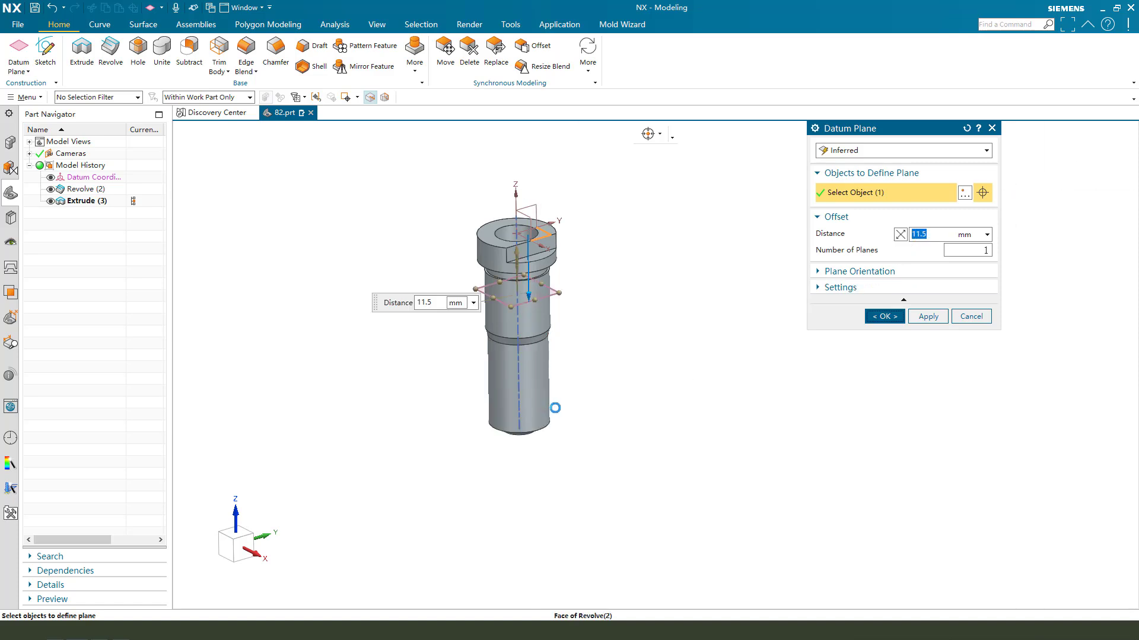
pyautogui.middleClick(570, 286)
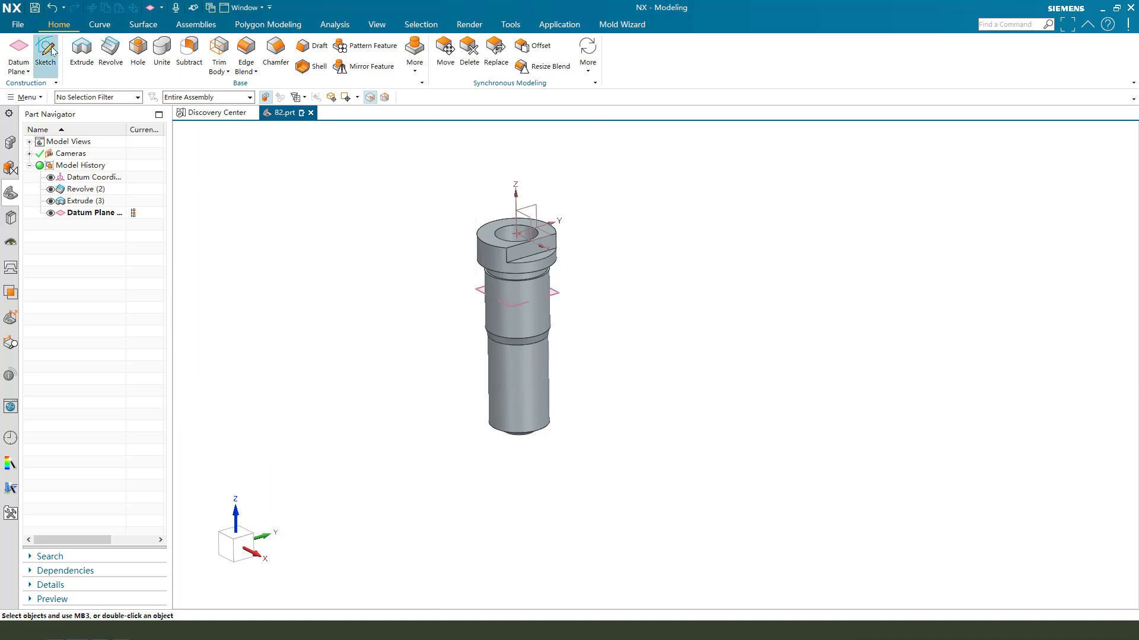
# Start a sketch on the new datum plane and draw a circle about 25.4 mm in diameter centred on the origin.
pyautogui.click(51, 51)
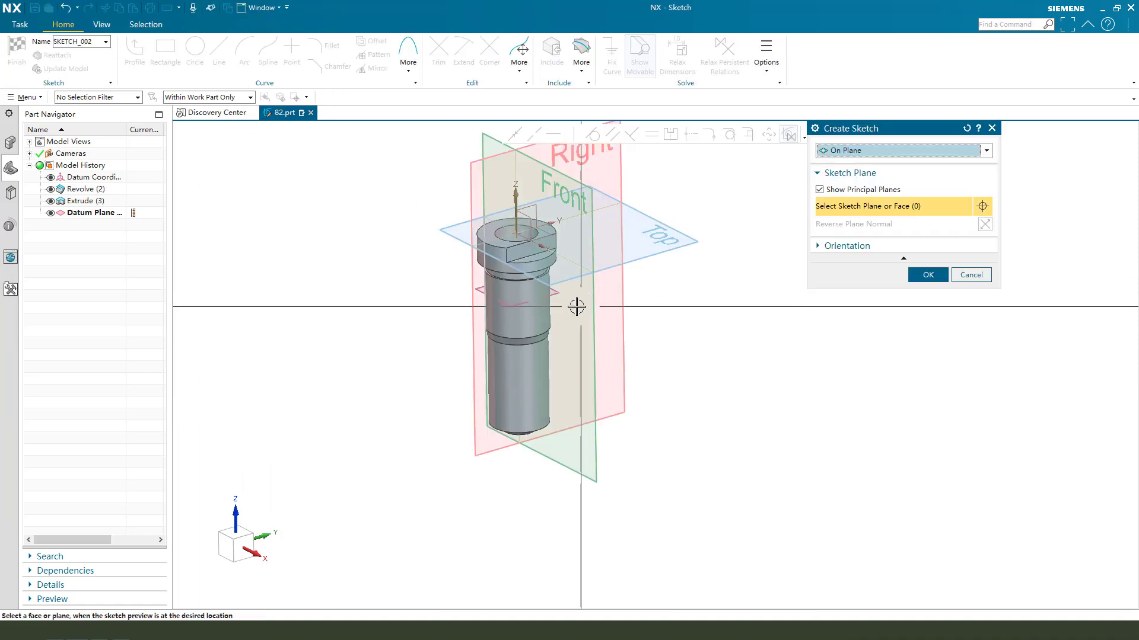
pyautogui.click(565, 301)
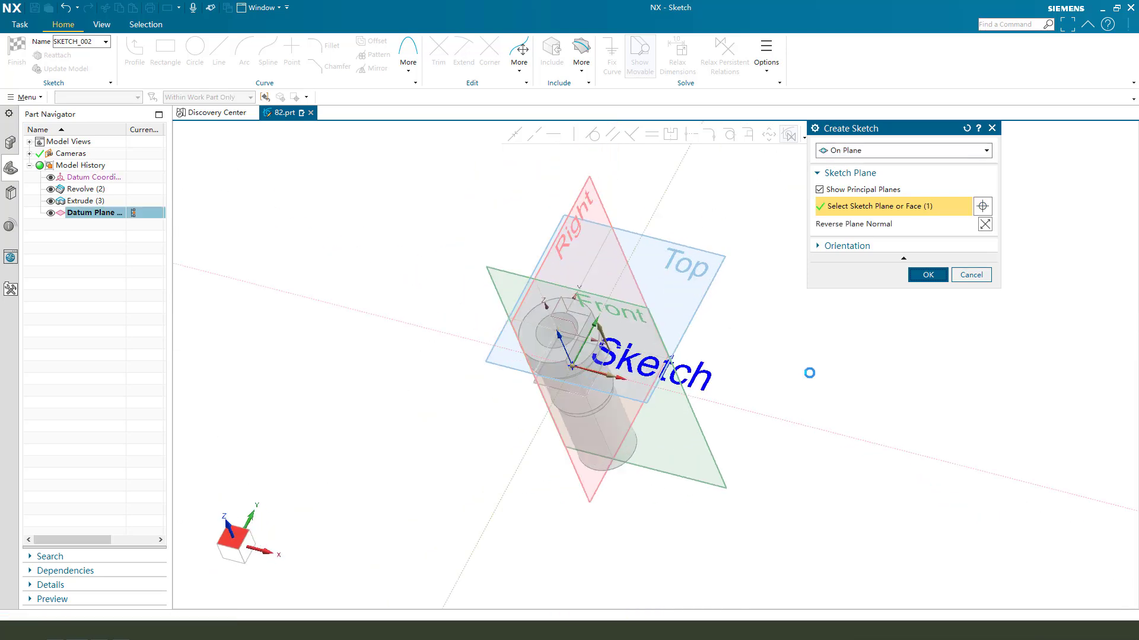
pyautogui.click(195, 48)
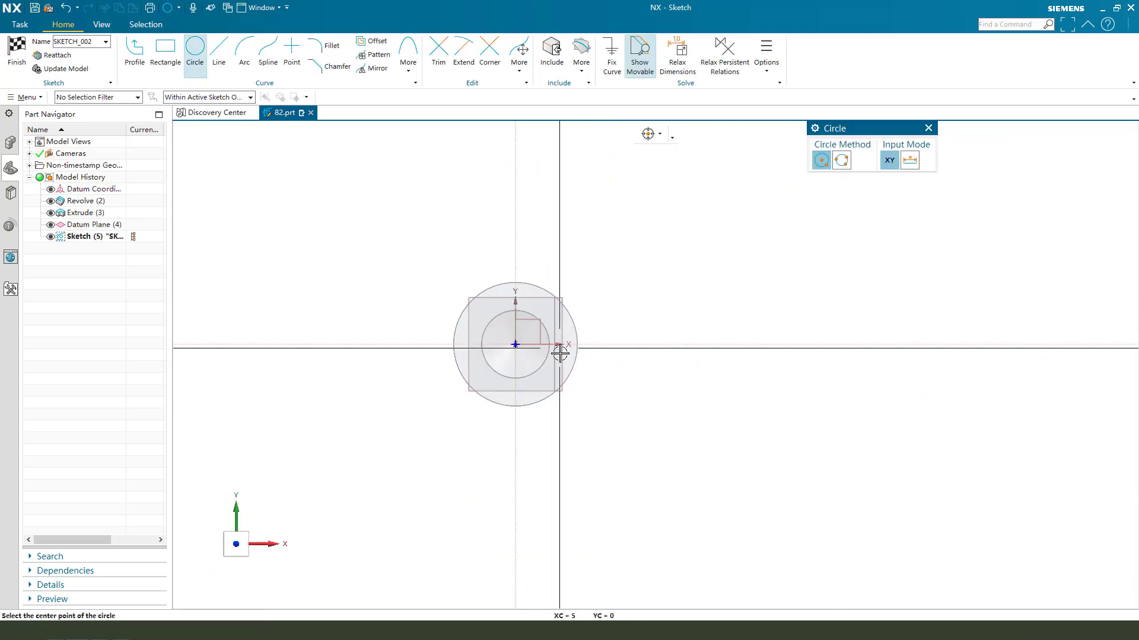
pyautogui.click(516, 344)
pyautogui.click(610, 291)
pyautogui.press('Escape')
# Dimension the circle's diameter as 30 mm, accept scaling the sketch, and finish it.
pyautogui.click(604, 285)
pyautogui.moveTo(650, 294); pyautogui.dragTo(678, 246)
pyautogui.write('30')
pyautogui.press('Return')
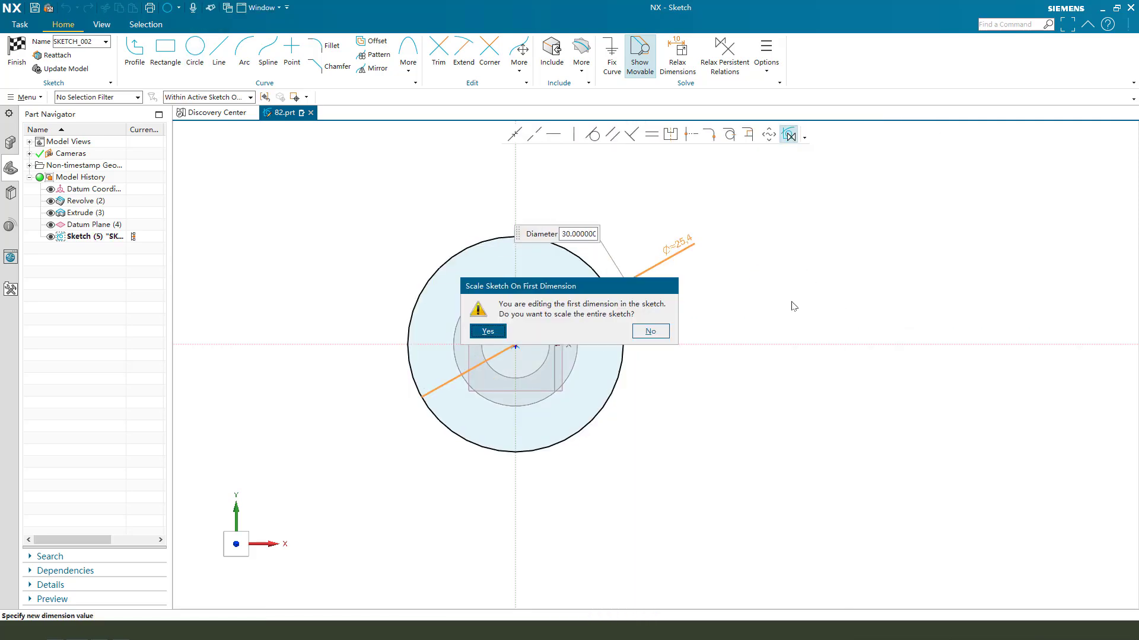
pyautogui.press('Return')
pyautogui.middleClick(846, 317)
pyautogui.click(17, 51)
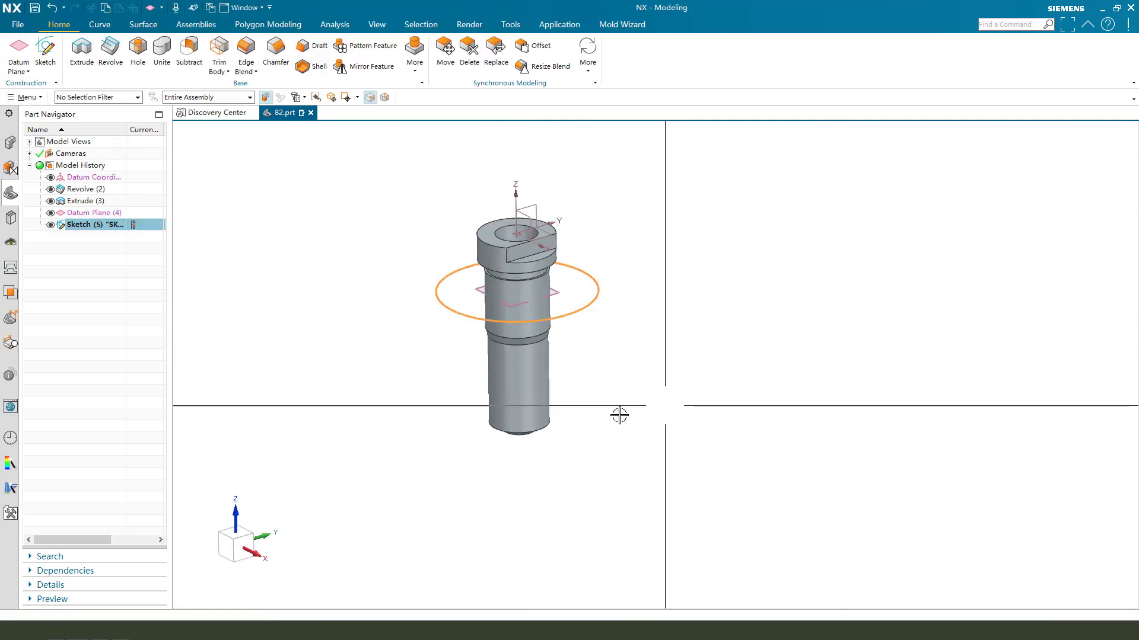
# Start a helix along a vector, place its coordinate system at the 30 mm circle's centre, and flip its axis to point downward.
pyautogui.scroll(-1, 301, 379)
pyautogui.moveTo(681, 478); pyautogui.dragTo(684, 485, button='middle')
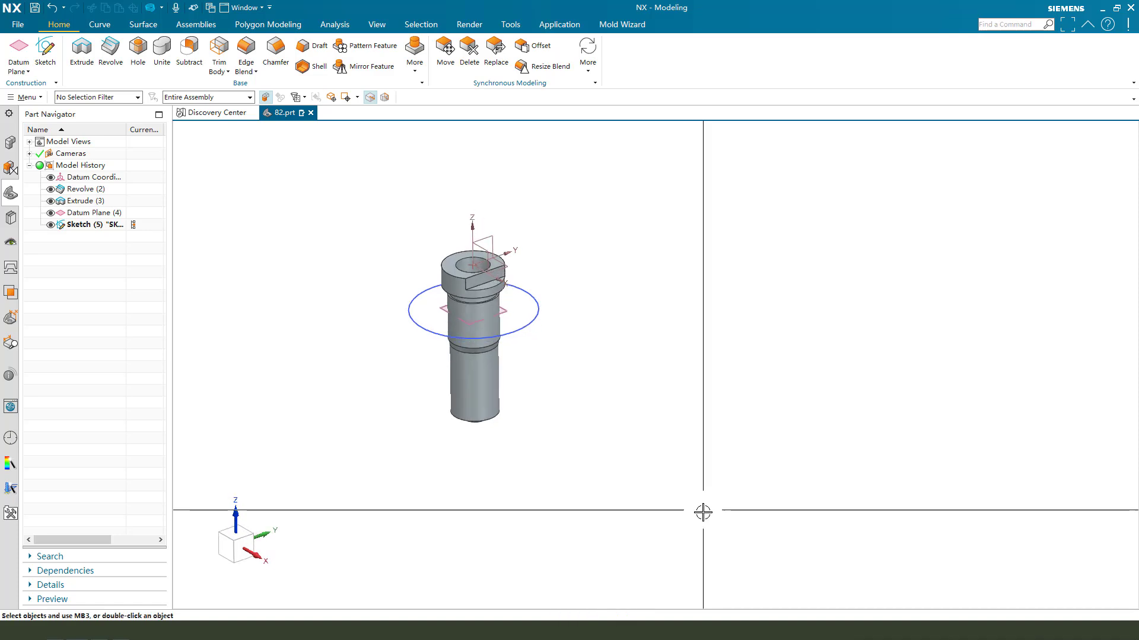
pyautogui.click(102, 26)
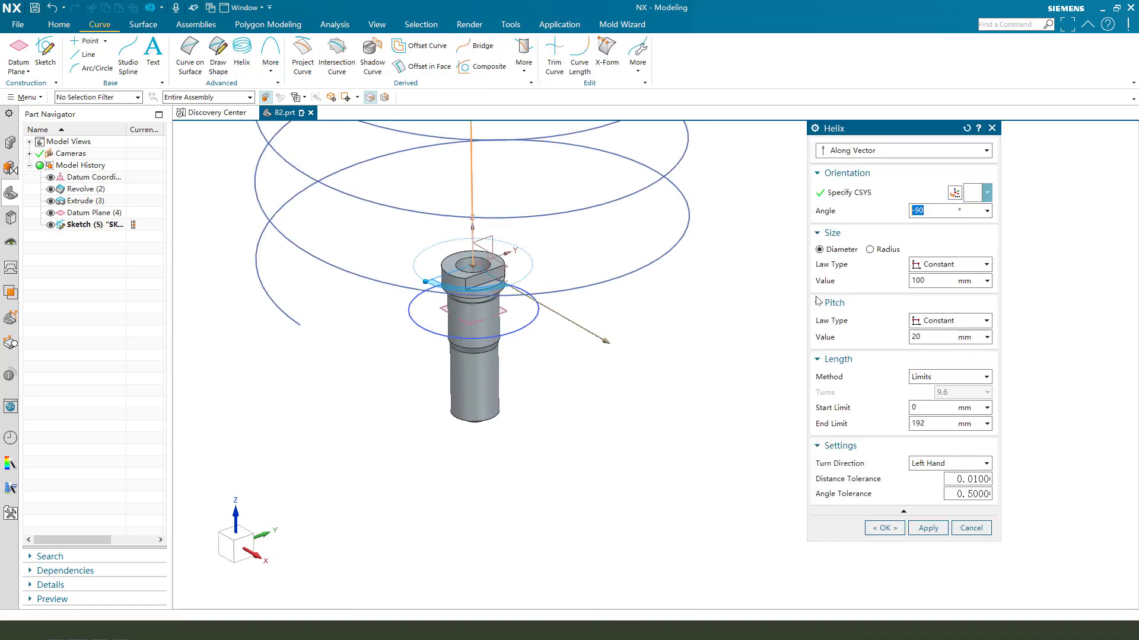
pyautogui.scroll(2, 554, 350)
pyautogui.scroll(-2, 554, 351)
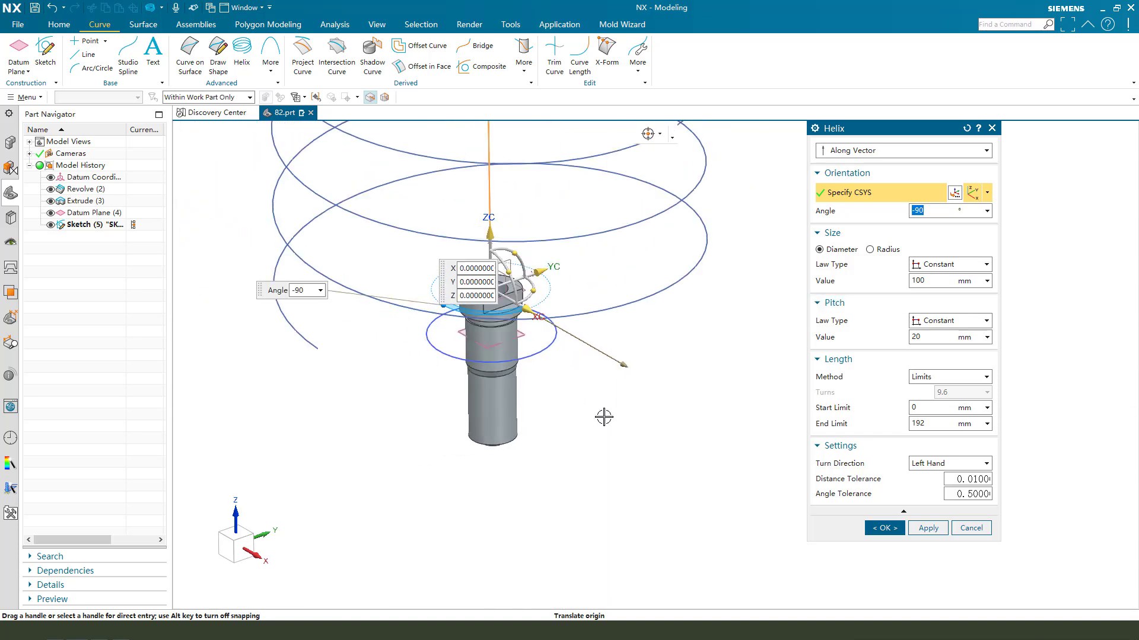
pyautogui.moveTo(630, 417); pyautogui.dragTo(526, 363)
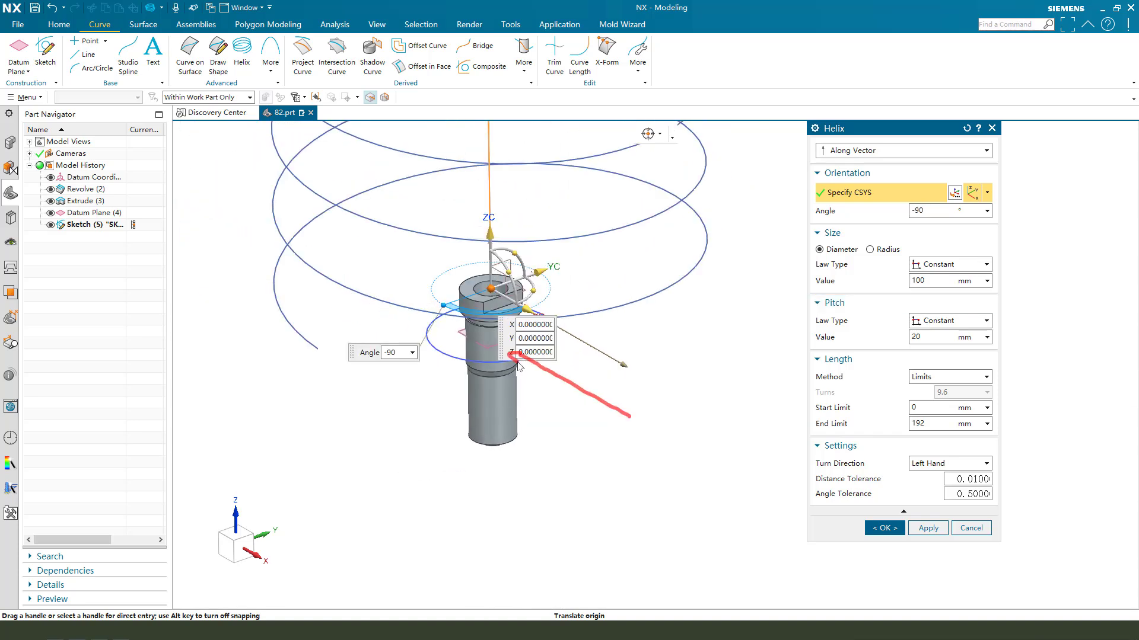
pyautogui.click(456, 358)
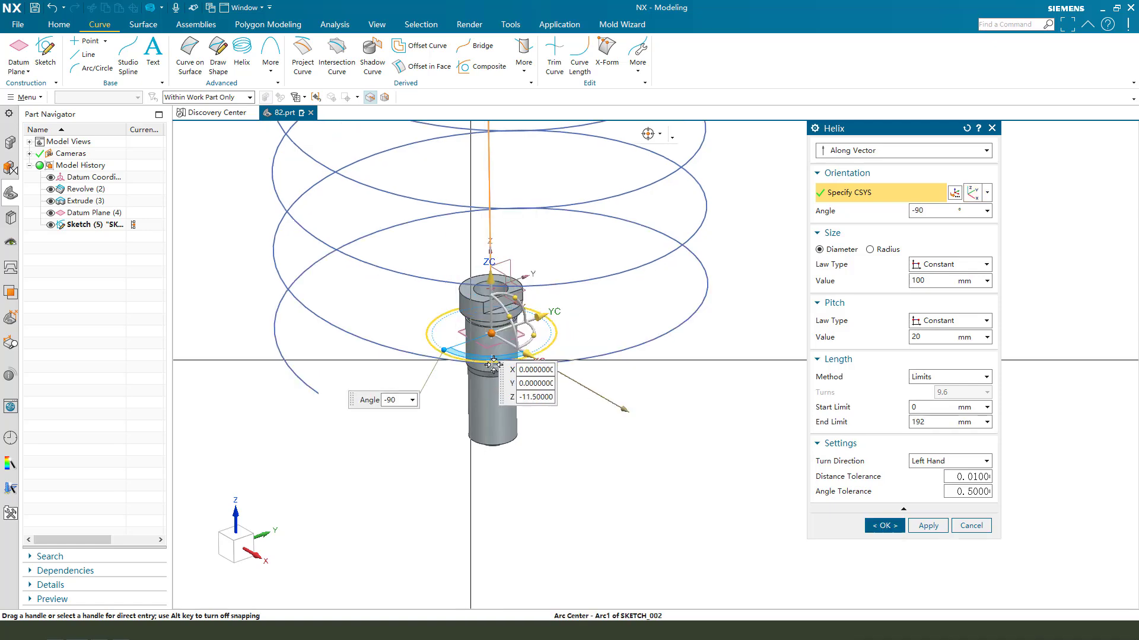
pyautogui.doubleClick(491, 280)
pyautogui.scroll(-2, 593, 330)
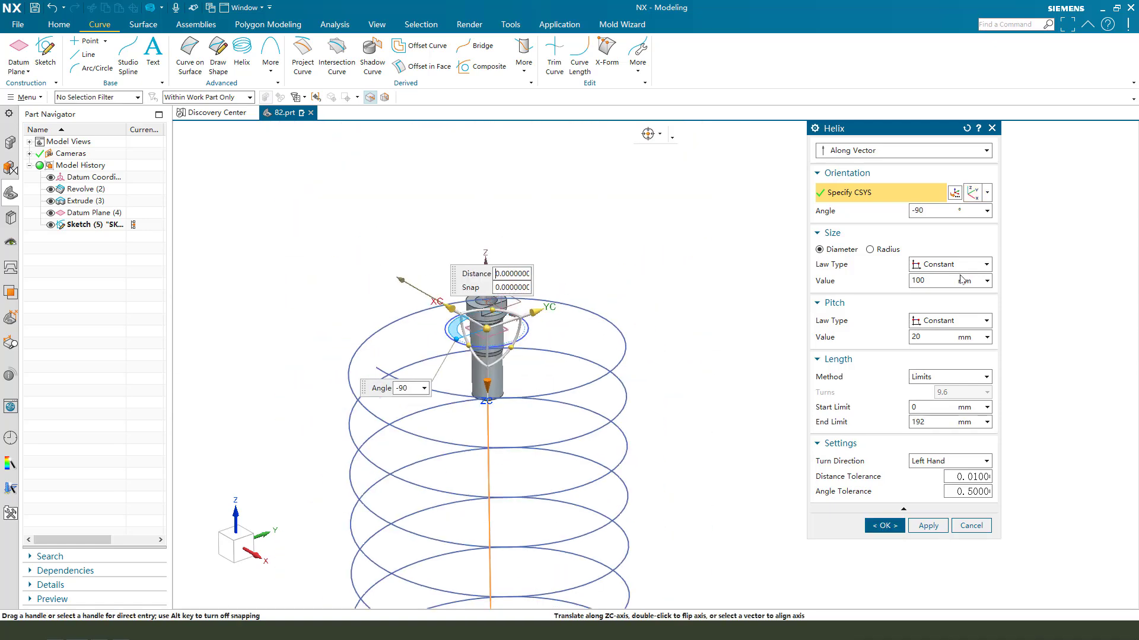
# Set the helix diameter to 14.6 mm, the pitch to 39 mm and the end limit to 6.5 mm.
pyautogui.moveTo(950, 280); pyautogui.dragTo(895, 277)
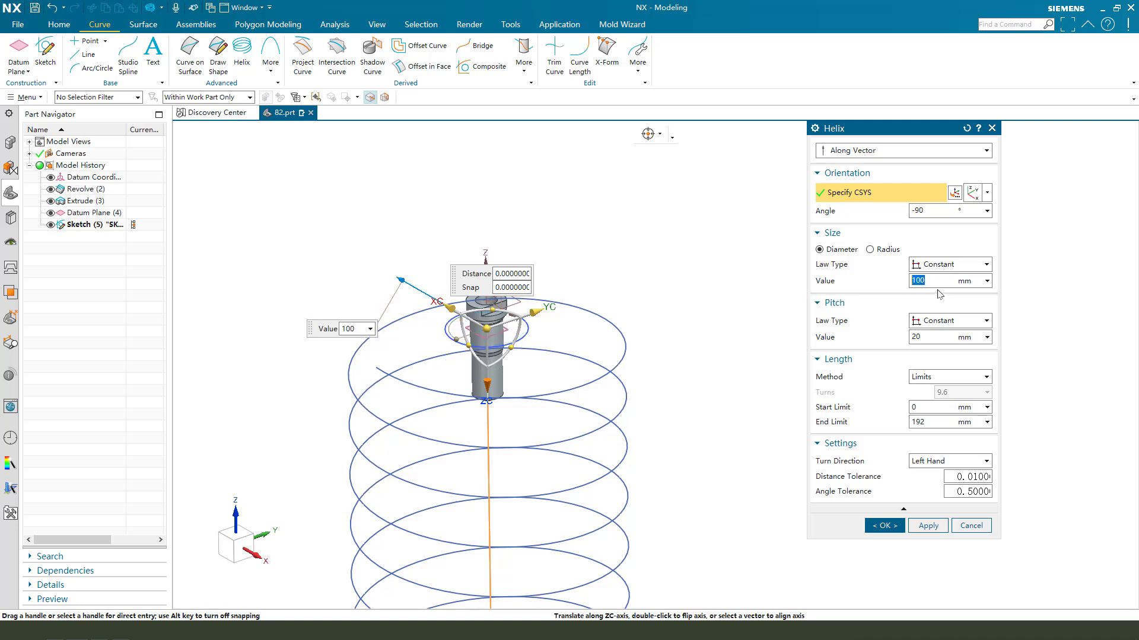
pyautogui.write('14.6')
pyautogui.press('Return')
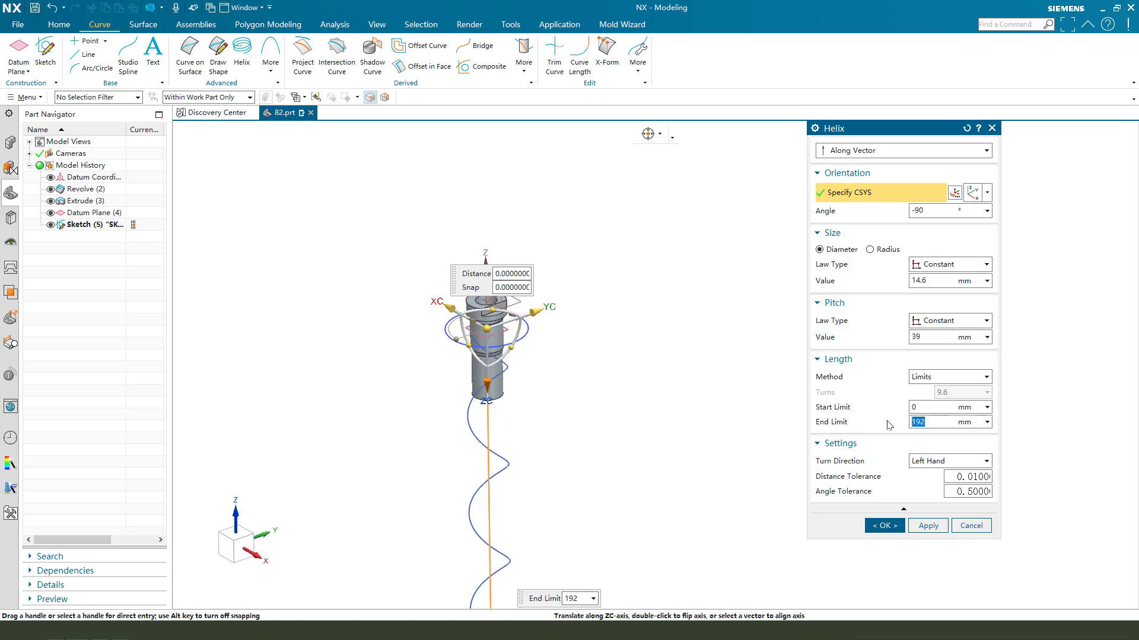
pyautogui.write('5')
pyautogui.press('Return')
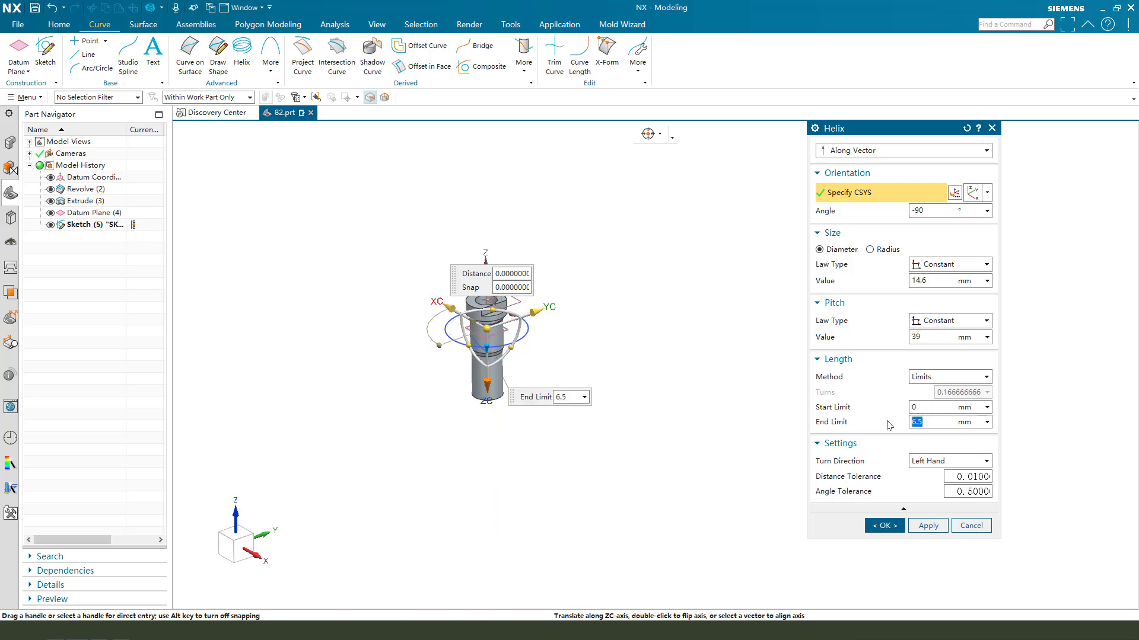
# Set the helix's turn direction to Right Hand and create the helix.
pyautogui.scroll(2, 488, 341)
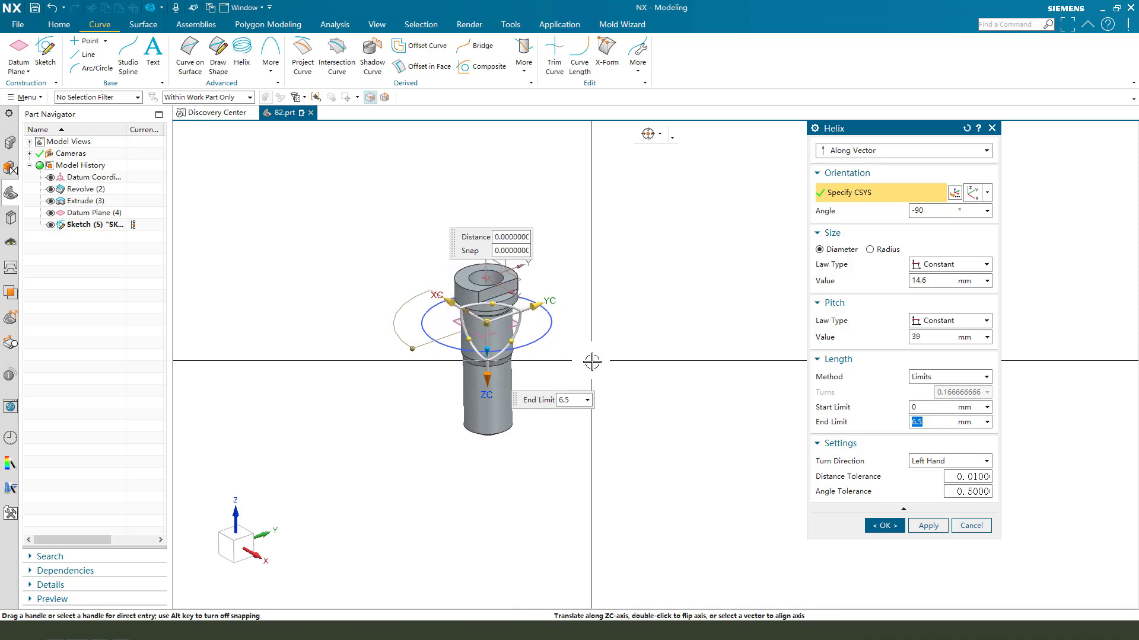
pyautogui.moveTo(595, 350)
pyautogui.mouseDown(button='middle')
pyautogui.moveTo(627, 326)
pyautogui.moveTo(600, 356)
pyautogui.mouseUp(button='middle')
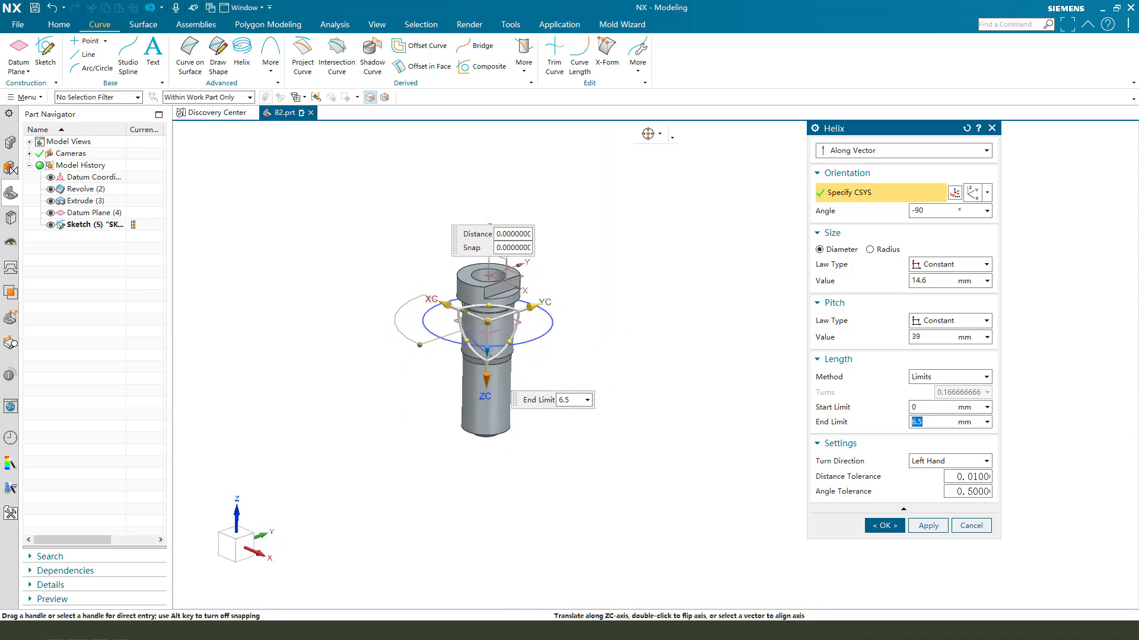
pyautogui.moveTo(701, 326)
pyautogui.mouseDown(button='middle')
pyautogui.moveTo(735, 318)
pyautogui.moveTo(703, 336)
pyautogui.mouseUp(button='middle')
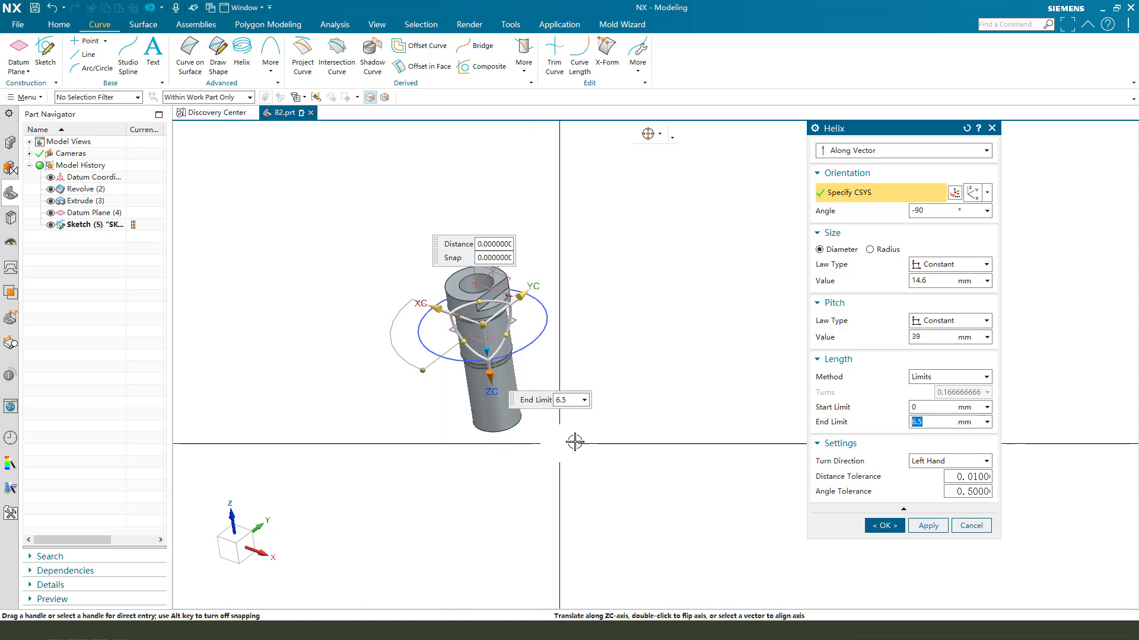
pyautogui.moveTo(643, 356)
pyautogui.mouseDown(button='middle')
pyautogui.moveTo(648, 313)
pyautogui.moveTo(643, 348)
pyautogui.mouseUp(button='middle')
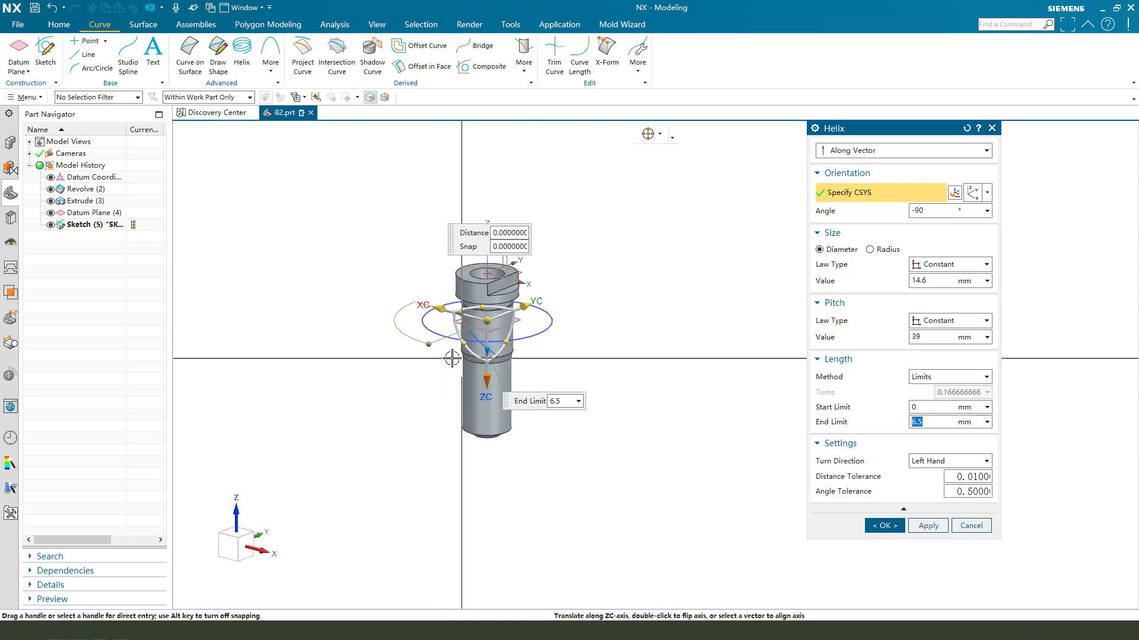
pyautogui.moveTo(517, 317); pyautogui.dragTo(673, 299, button='middle')
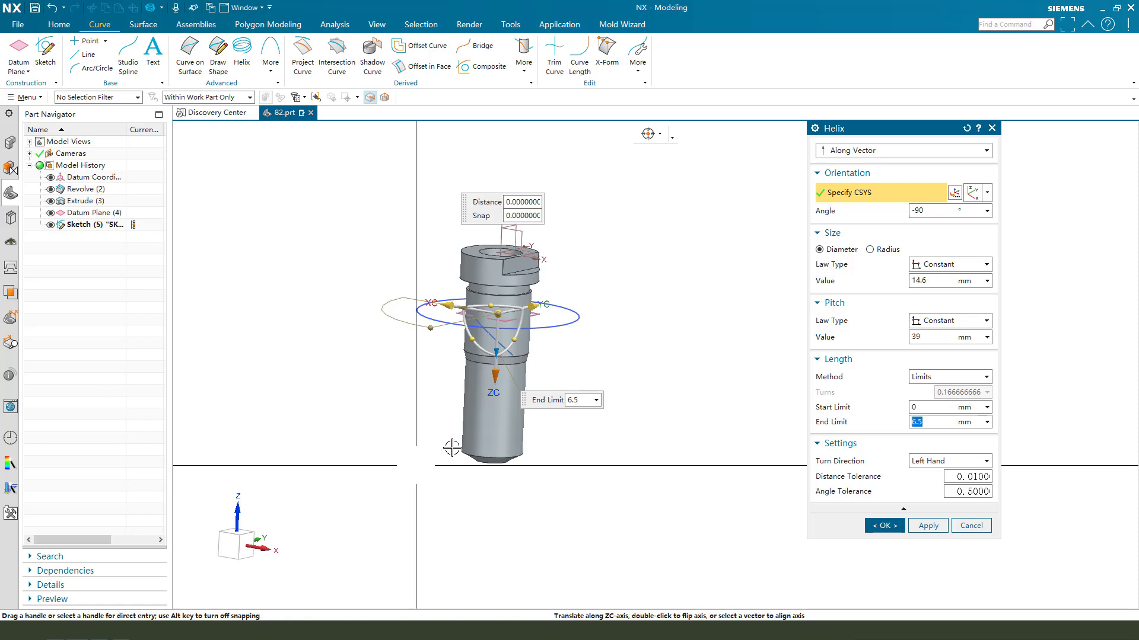
pyautogui.moveTo(599, 333); pyautogui.dragTo(626, 355, button='middle')
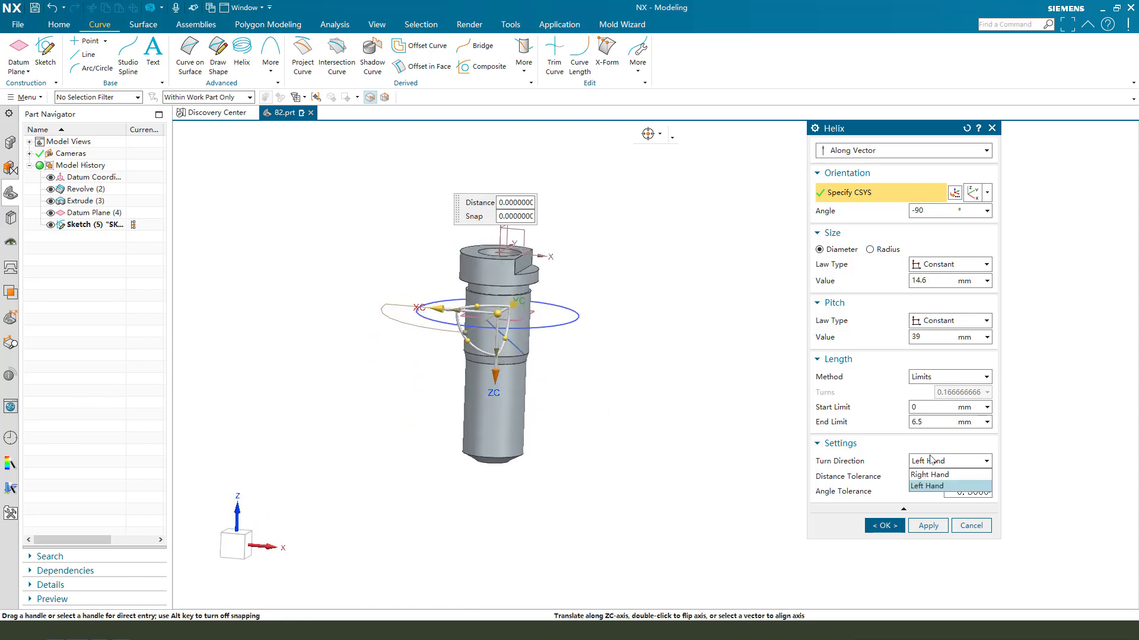
pyautogui.click(933, 478)
pyautogui.moveTo(689, 418); pyautogui.dragTo(597, 424, button='middle')
pyautogui.moveTo(575, 374); pyautogui.dragTo(628, 374, button='middle')
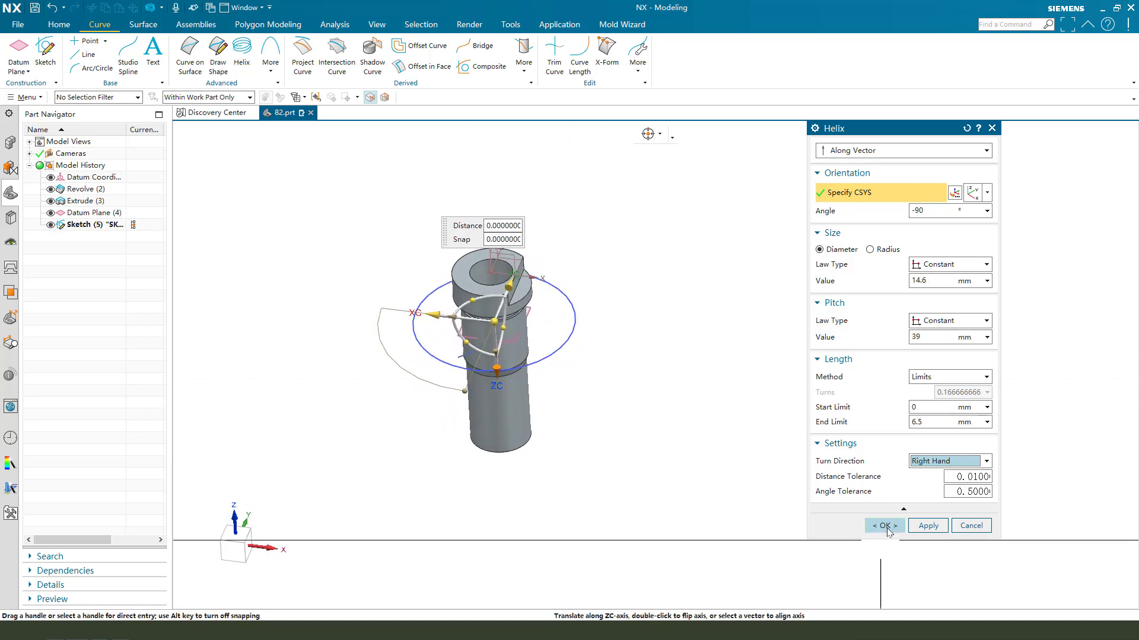
pyautogui.click(884, 526)
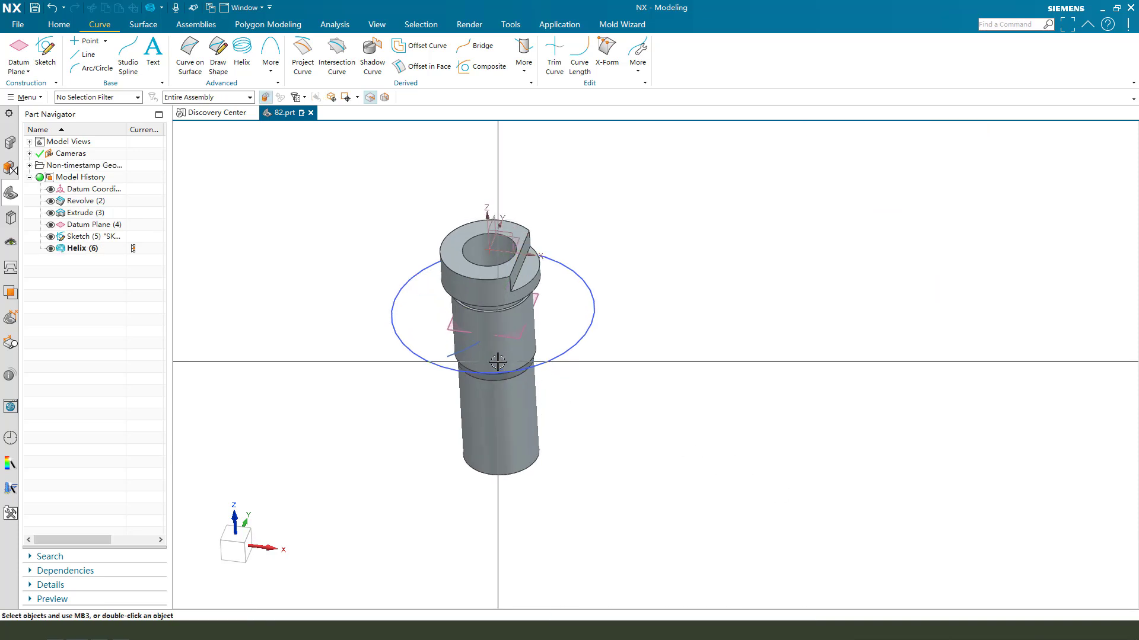
pyautogui.moveTo(504, 380)
pyautogui.mouseDown(button='middle')
pyautogui.moveTo(507, 403)
pyautogui.moveTo(505, 387)
pyautogui.mouseUp(button='middle')
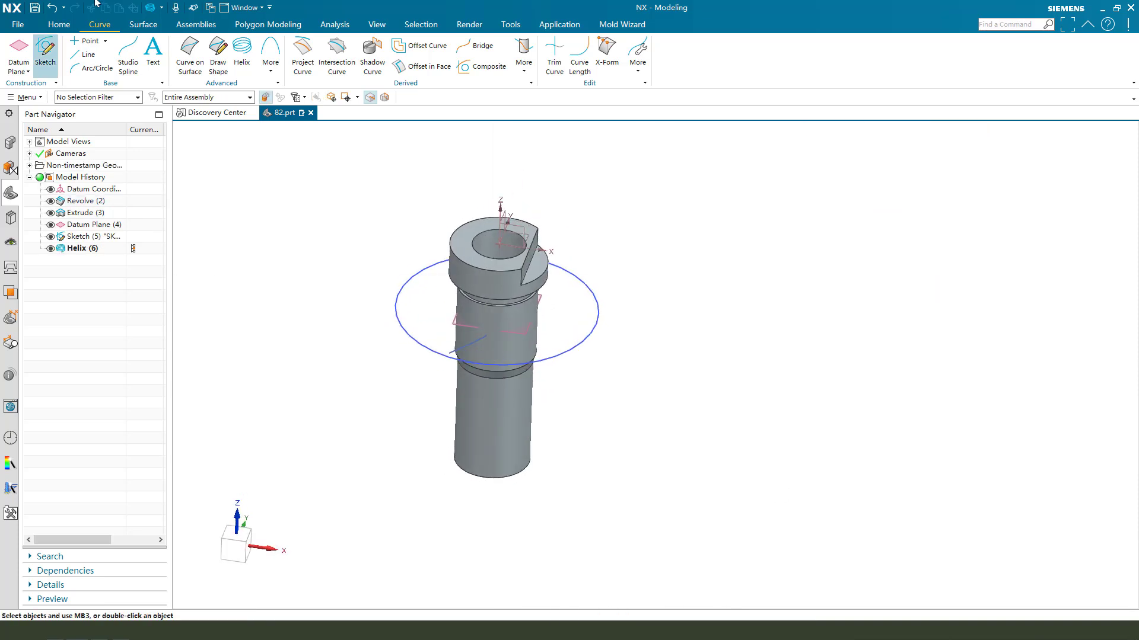
# Create a separate cylinder, diameter 4.5 mm and height 6 mm, starting at the helix's start point along the Y axis, with Boolean set to None.
pyautogui.click(58, 24)
pyautogui.click(415, 53)
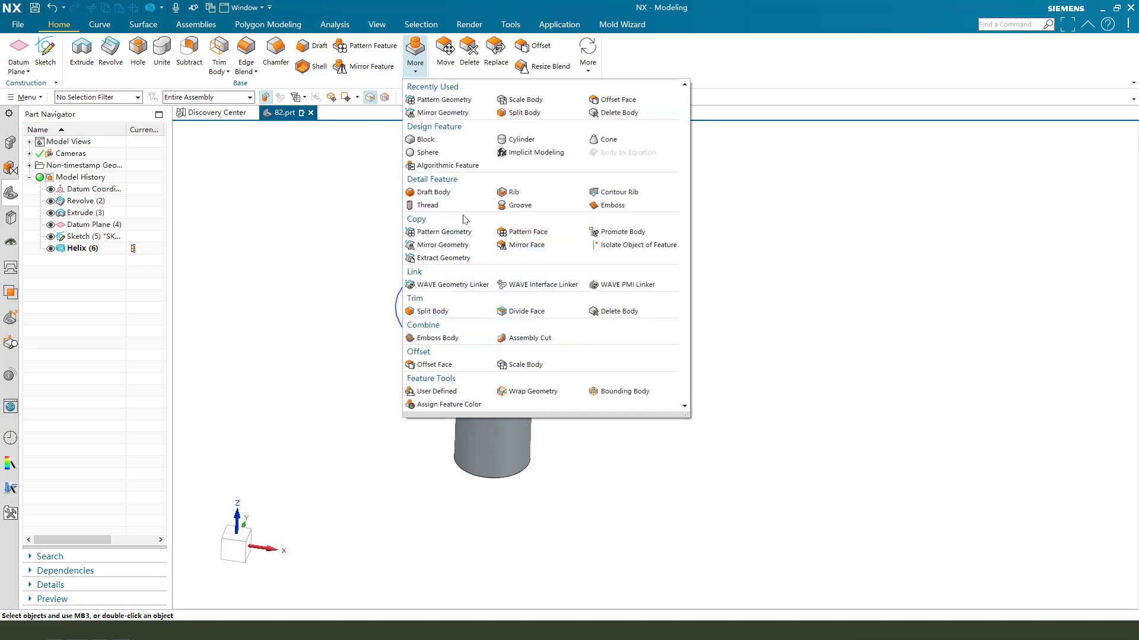
pyautogui.click(524, 140)
pyautogui.moveTo(656, 373); pyautogui.dragTo(635, 360, button='middle')
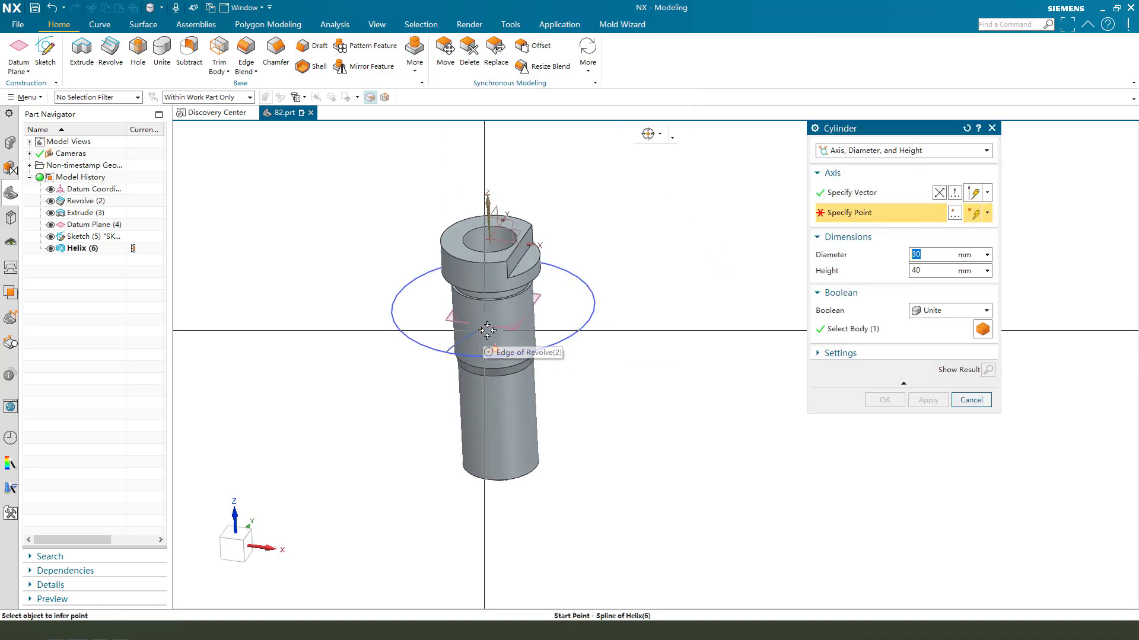
pyautogui.click(476, 330)
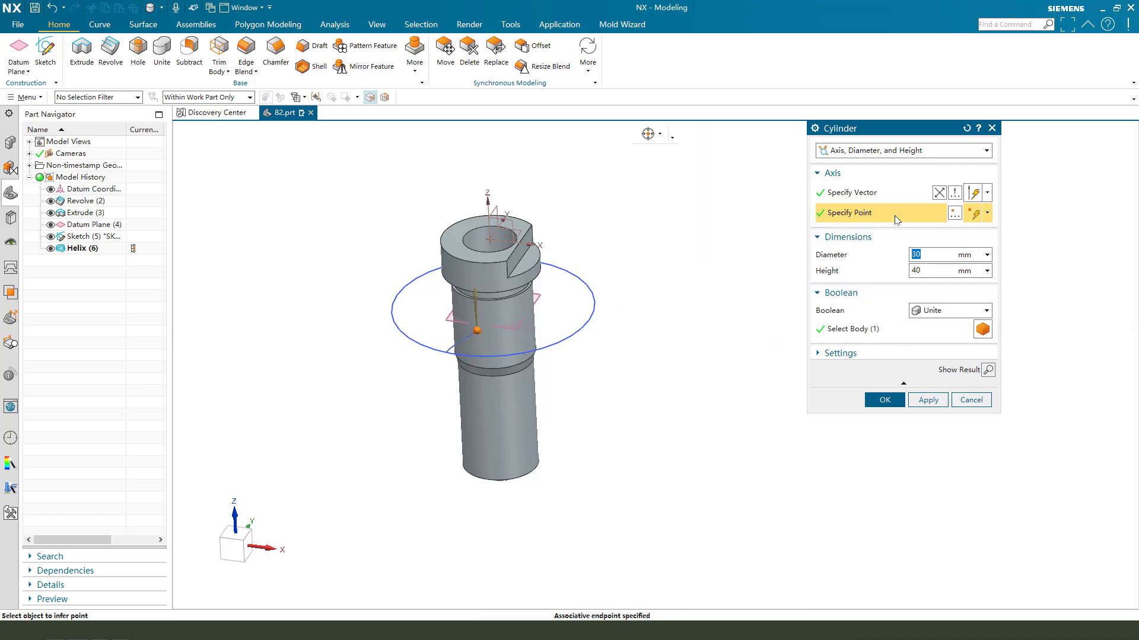
pyautogui.click(854, 202)
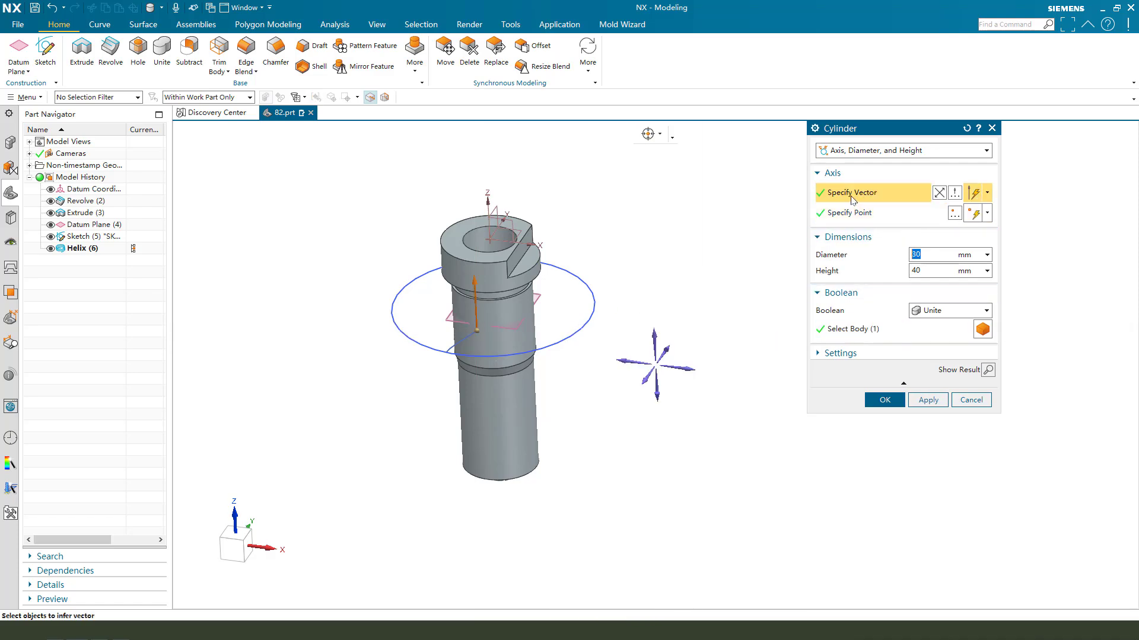
pyautogui.click(675, 347)
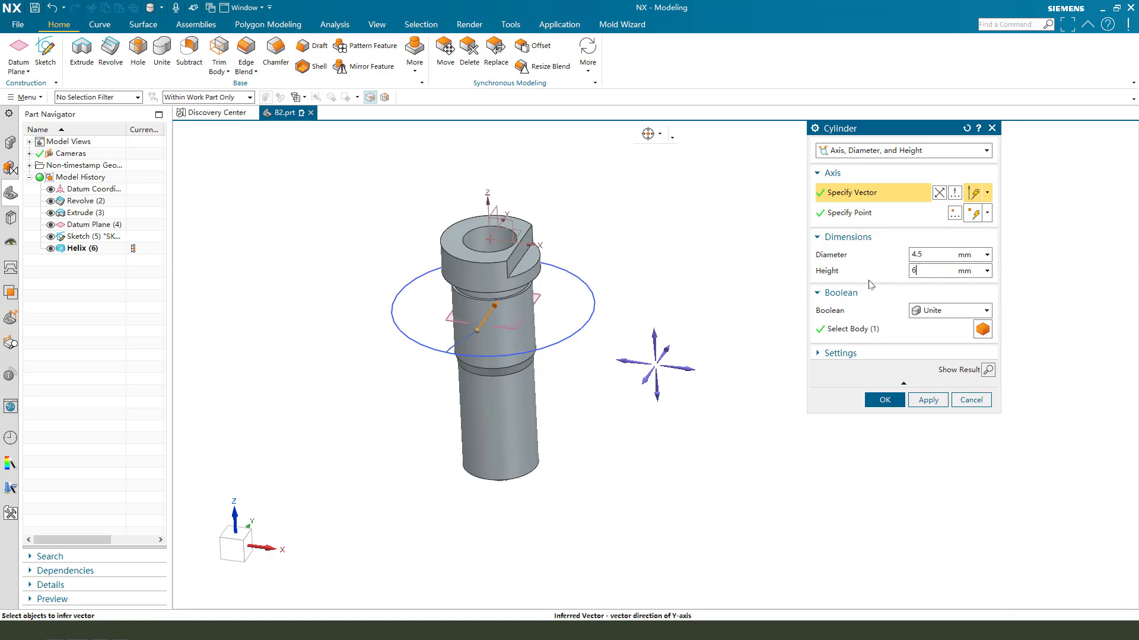
pyautogui.click(929, 311)
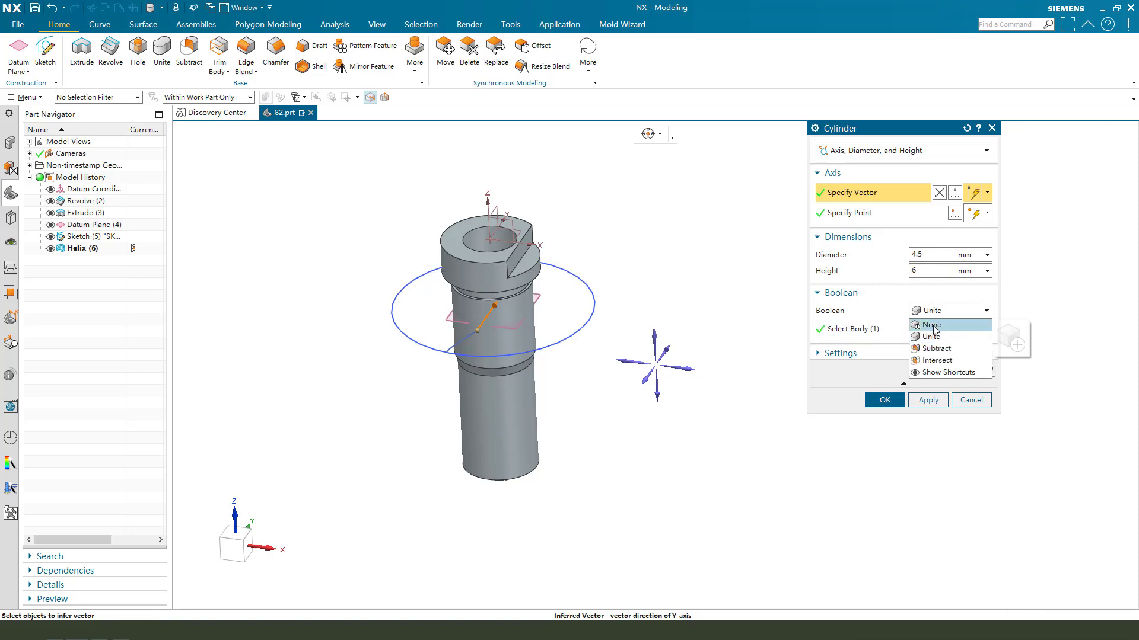
pyautogui.click(934, 326)
pyautogui.click(884, 400)
pyautogui.moveTo(564, 364); pyautogui.dragTo(549, 342, button='middle')
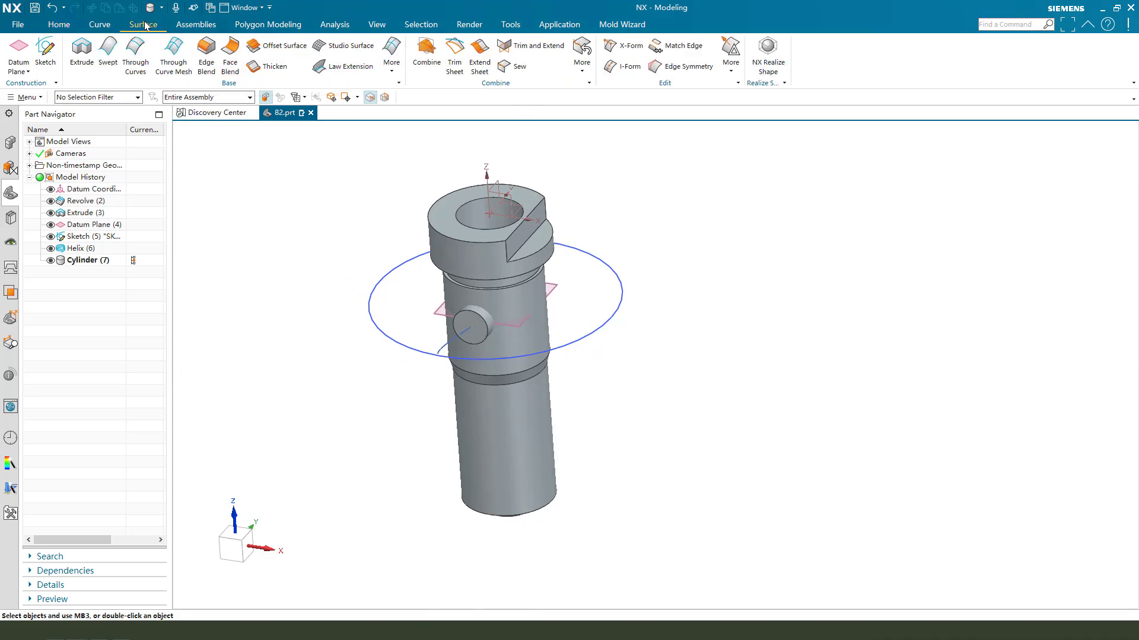
# Start a Swept Volume with the small cylinder as the tool body and the helix as the tool path.
pyautogui.click(387, 75)
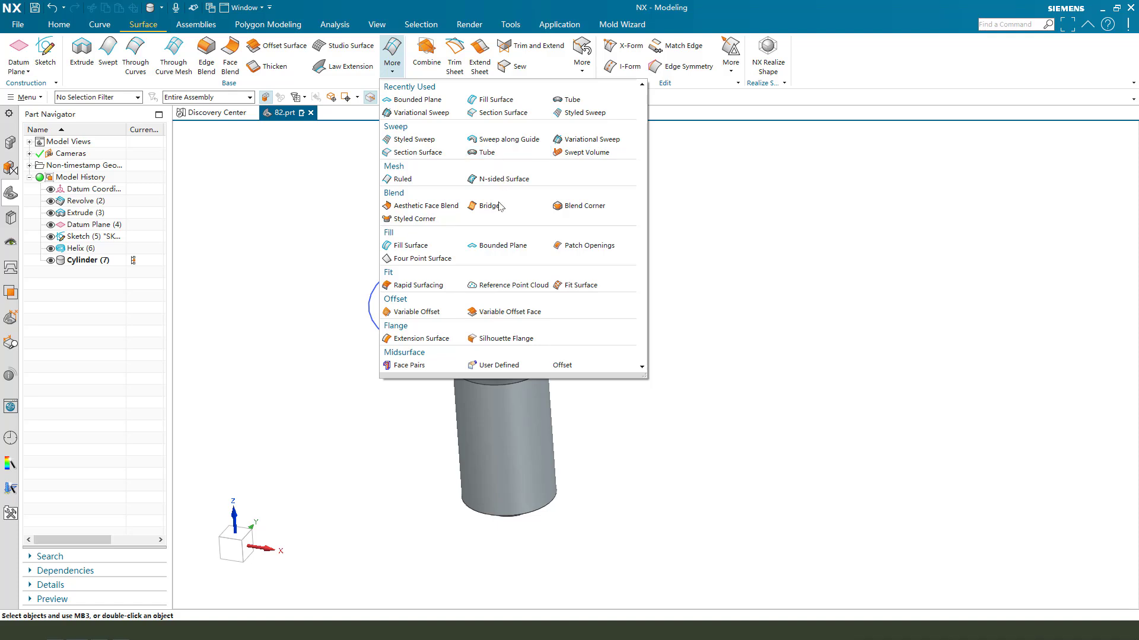
pyautogui.click(573, 158)
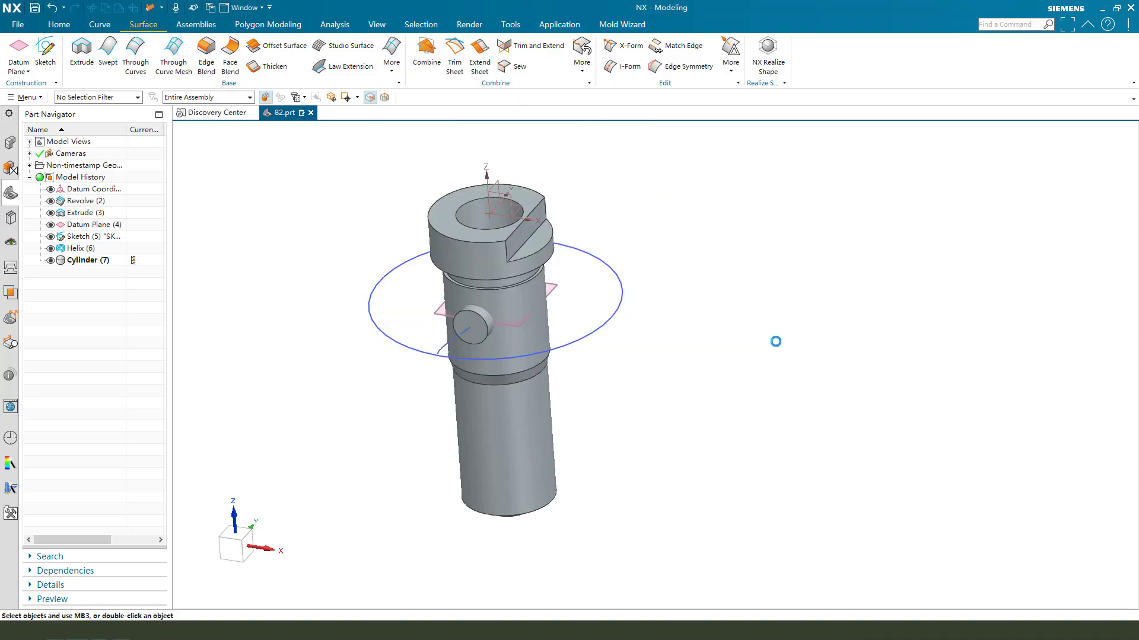
pyautogui.moveTo(737, 338); pyautogui.dragTo(703, 338, button='middle')
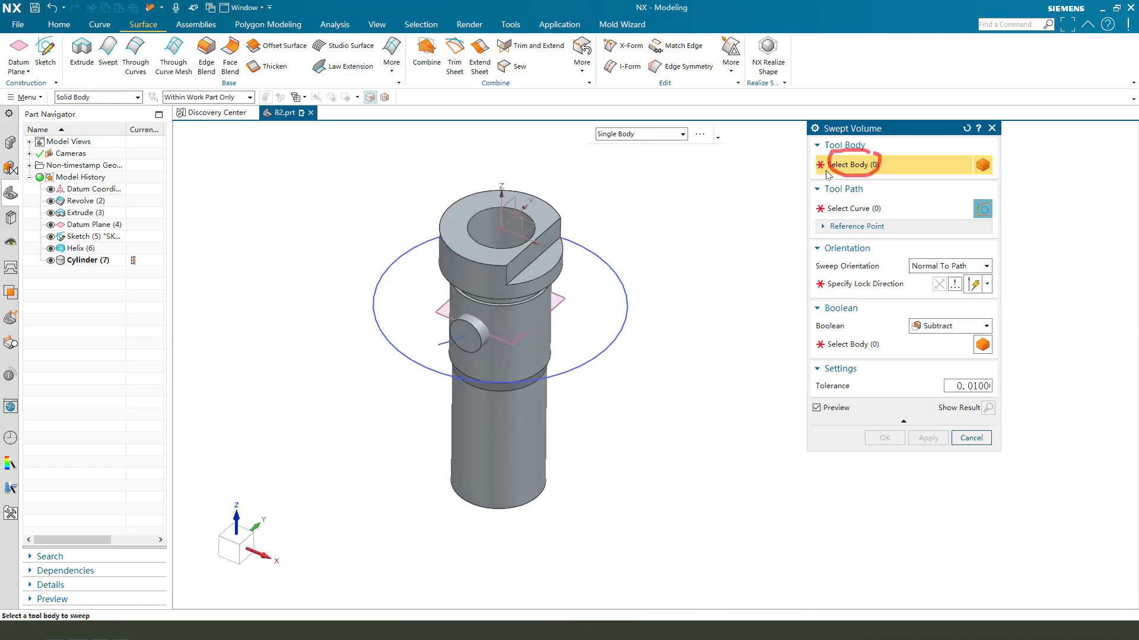
pyautogui.click(468, 334)
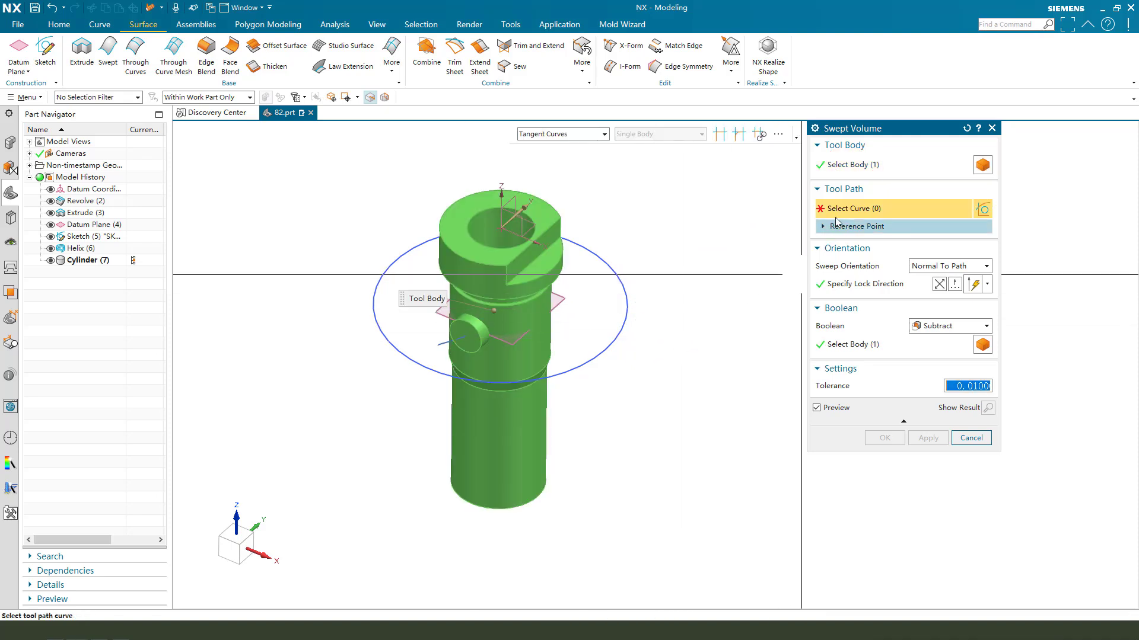
pyautogui.click(838, 167)
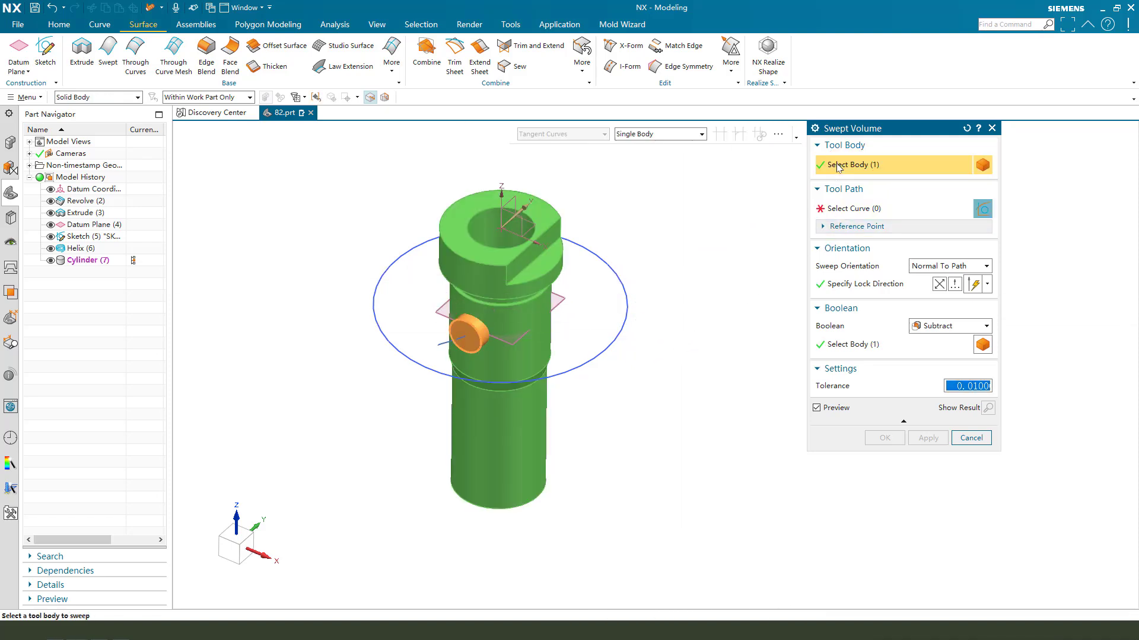
pyautogui.click(865, 210)
pyautogui.click(630, 325)
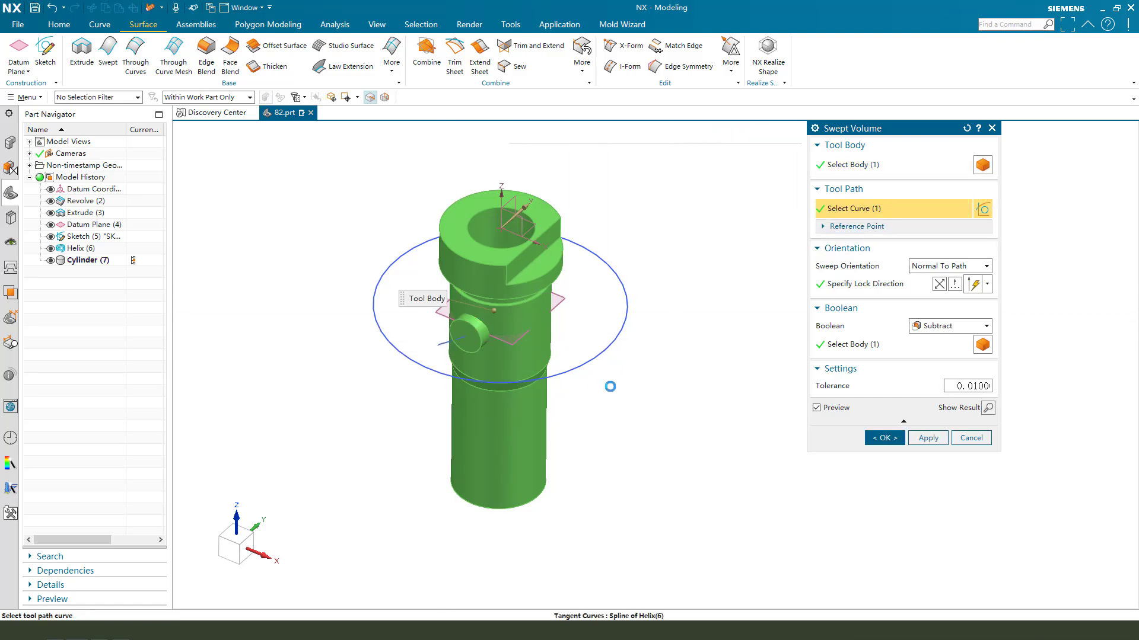
# Lock the sweep direction along the Z axis and subtract the swept volume from the main body.
pyautogui.moveTo(656, 348); pyautogui.dragTo(646, 403, button='middle')
pyautogui.click(937, 325)
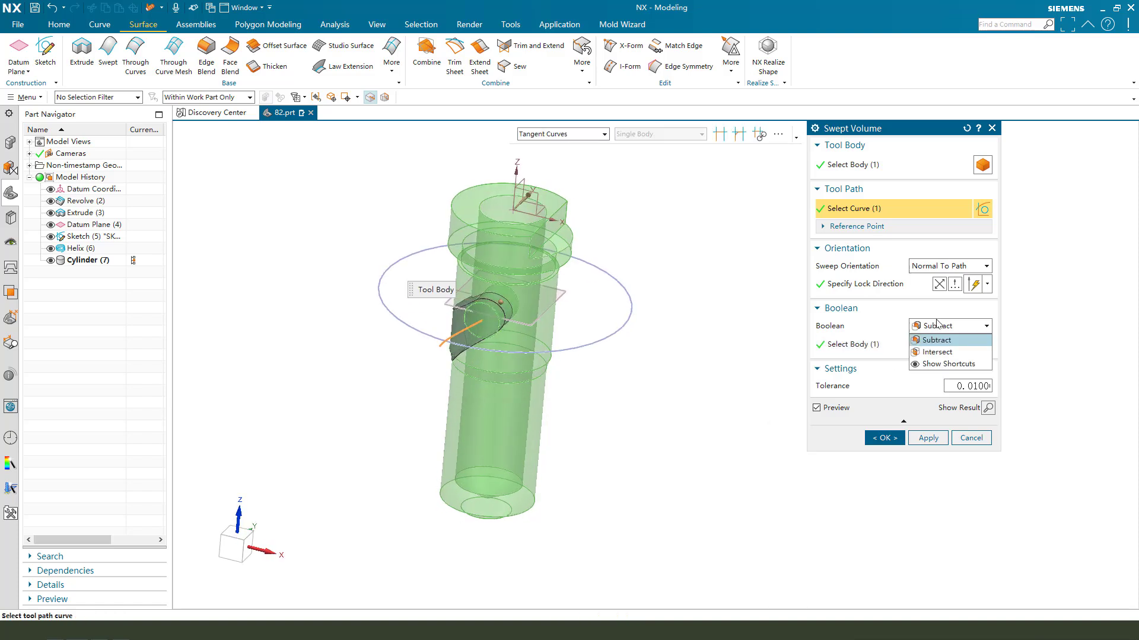
pyautogui.click(938, 341)
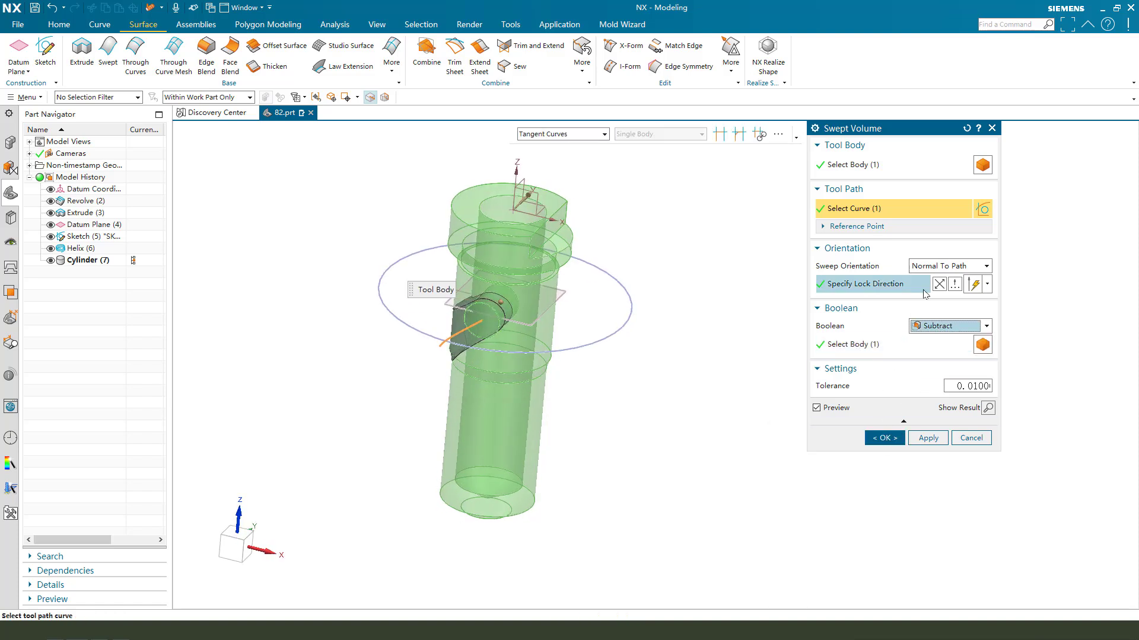
pyautogui.click(903, 285)
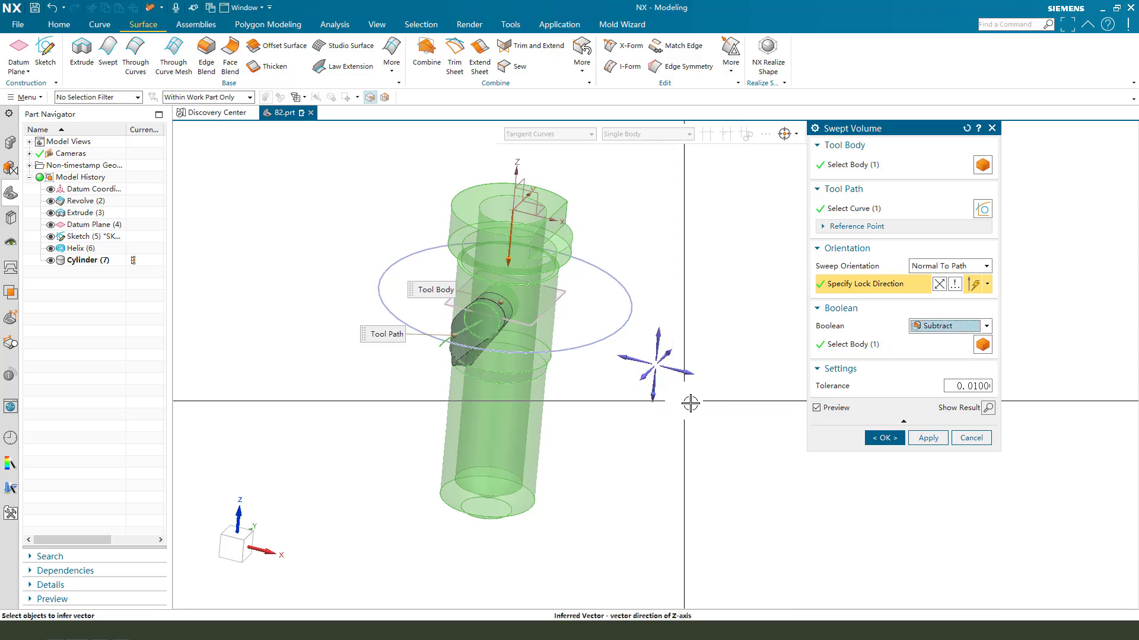
pyautogui.moveTo(575, 323); pyautogui.dragTo(579, 374, button='middle')
pyautogui.click(885, 437)
# Hide the small tool cylinder, the datum plane, the 30 mm circle sketch and the helix.
pyautogui.hotkey('ctrl', 'b')
pyautogui.scroll(2, 535, 301)
pyautogui.click(512, 296)
pyautogui.middleClick(660, 344)
pyautogui.moveTo(657, 361); pyautogui.dragTo(644, 372, button='middle')
pyautogui.click(567, 308)
pyautogui.hotkey('ctrl', 'b')
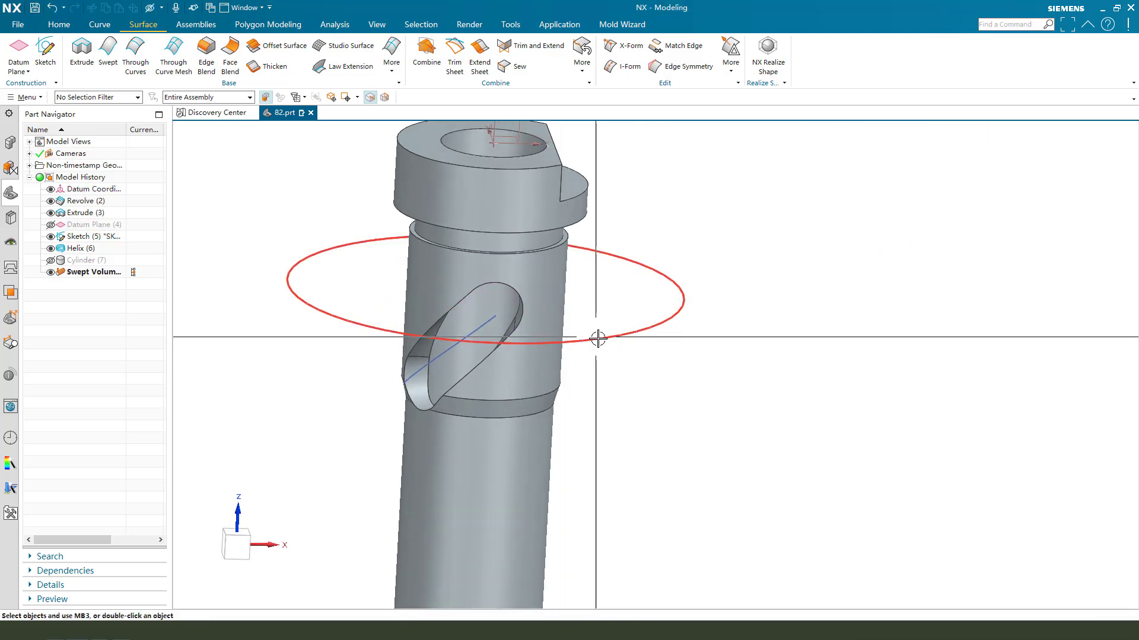
pyautogui.click(600, 337)
pyautogui.hotkey('ctrl', 'b')
pyautogui.scroll(3, 566, 341)
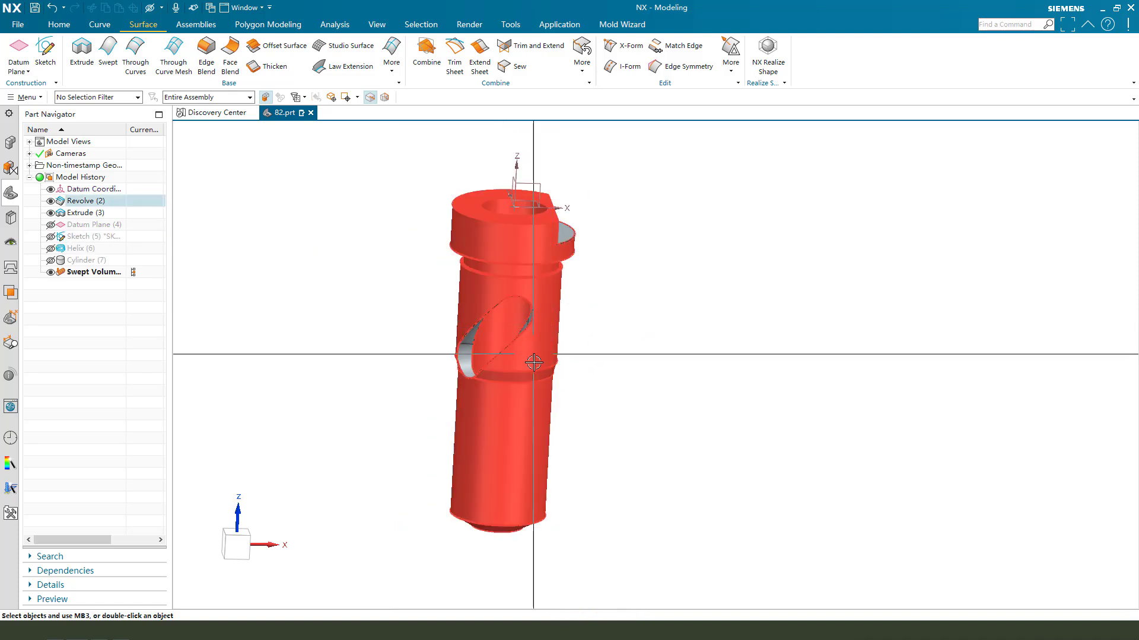
# Hide the datum coordinate system and change the solid body's colour to bright yellow-green.
pyautogui.moveTo(566, 341); pyautogui.dragTo(566, 385, button='middle')
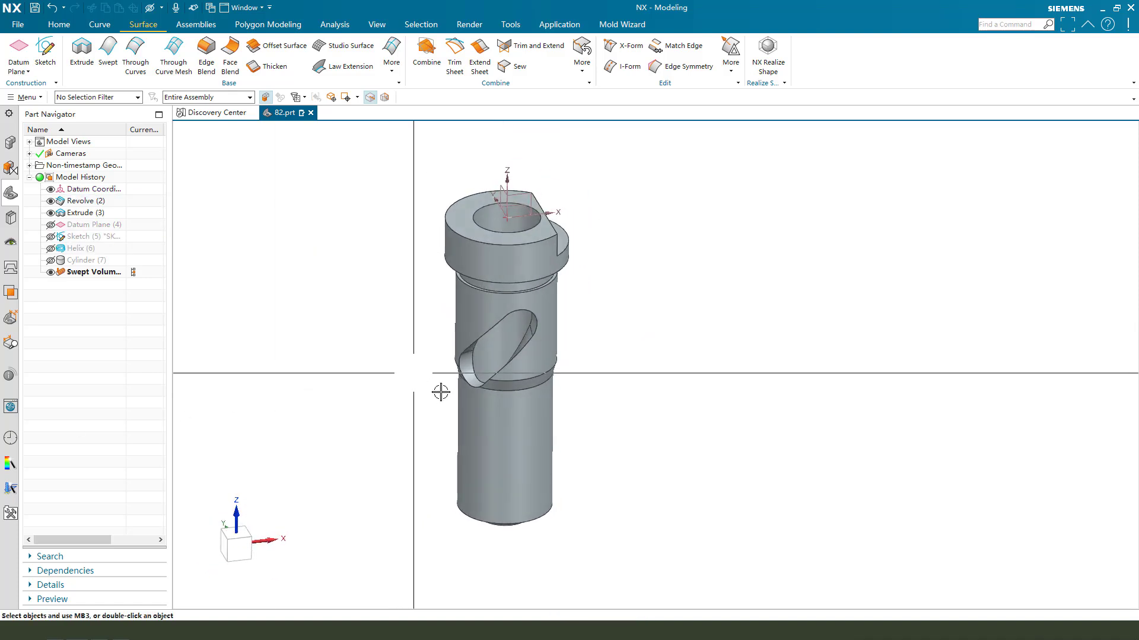
pyautogui.moveTo(452, 399); pyautogui.dragTo(599, 415, button='middle')
pyautogui.hotkey('ctrl', 'j')
pyautogui.click(535, 285)
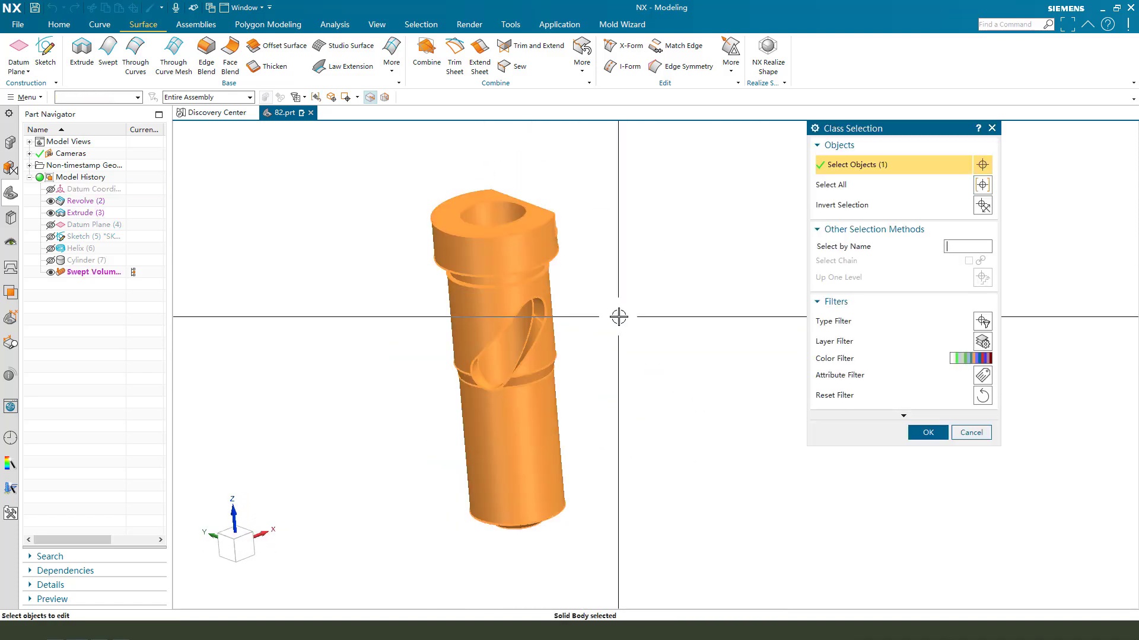
pyautogui.middleClick(617, 316)
pyautogui.click(962, 200)
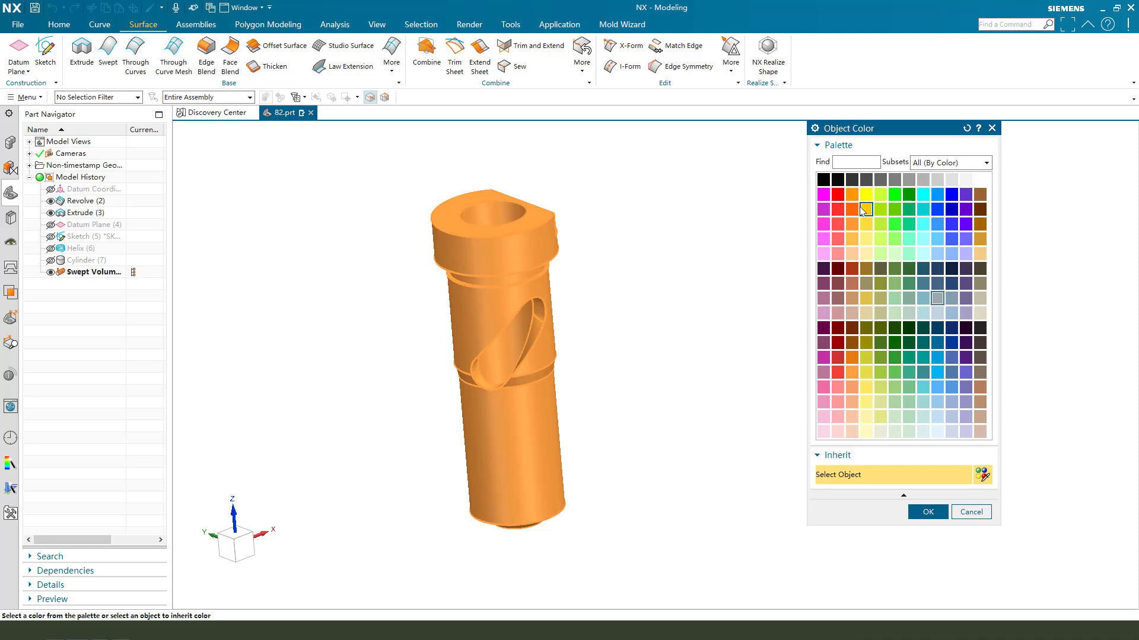
pyautogui.click(881, 198)
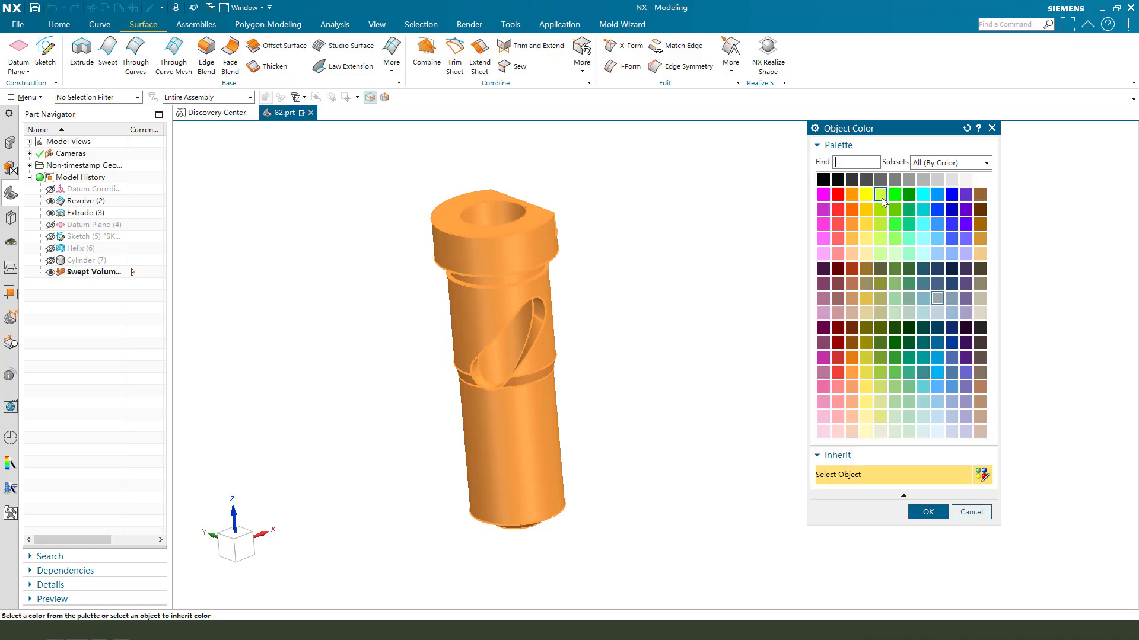
pyautogui.middleClick(686, 300)
pyautogui.middleClick(682, 304)
pyautogui.moveTo(611, 365)
pyautogui.mouseDown(button='middle')
pyautogui.moveTo(612, 346)
pyautogui.moveTo(598, 351)
pyautogui.mouseUp(button='middle')
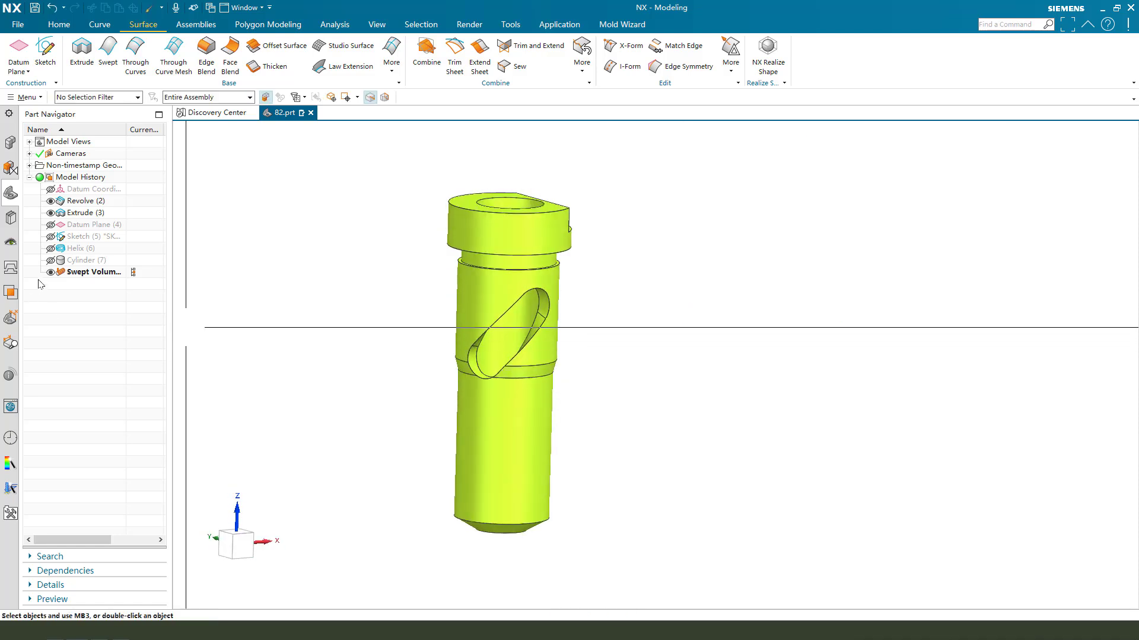
# Start a Pattern Feature of the swept slot with a circular layout and no boundary.
pyautogui.click(92, 273)
pyautogui.click(63, 27)
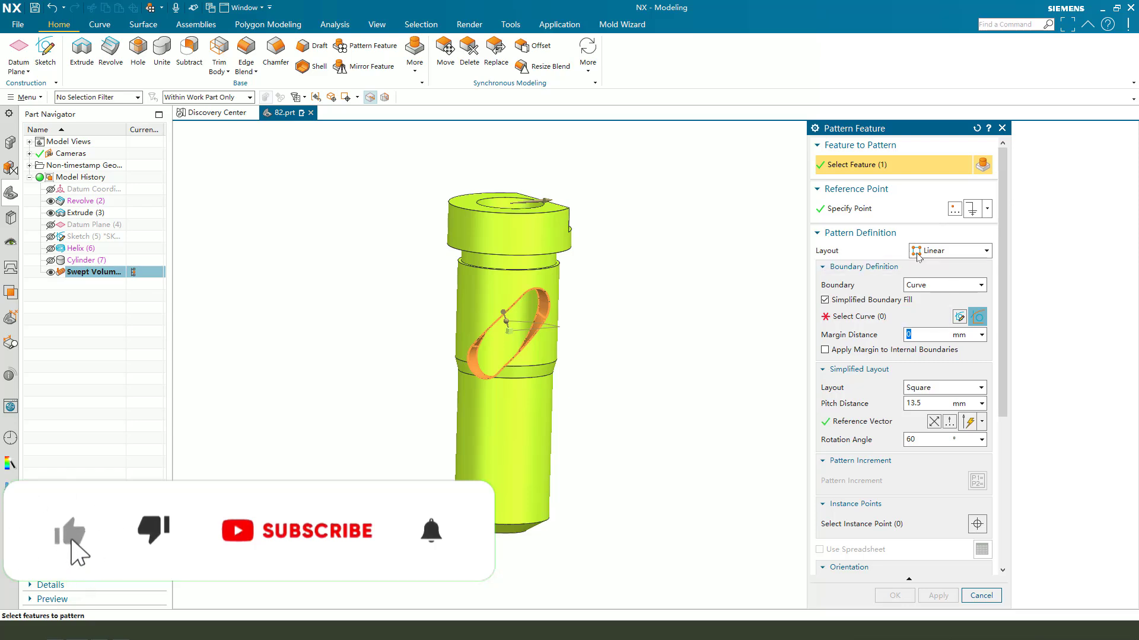
pyautogui.click(949, 251)
pyautogui.click(935, 277)
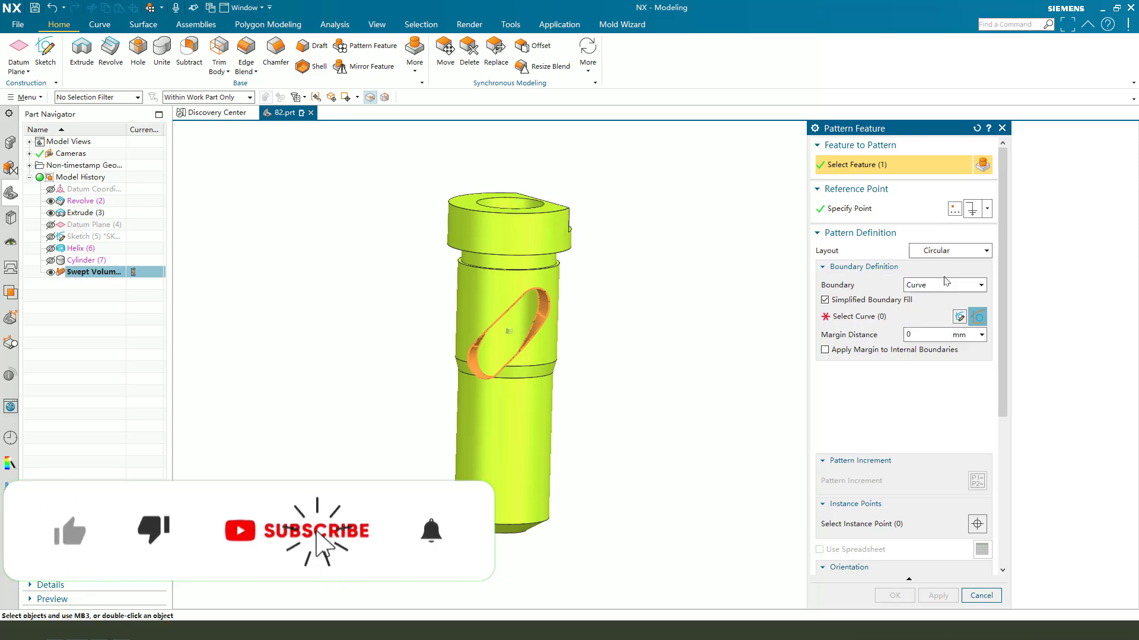
pyautogui.click(846, 302)
pyautogui.click(944, 286)
pyautogui.click(930, 303)
# Define the pattern's rotation axis along Z through the centre of the head's circular top edge.
pyautogui.click(871, 333)
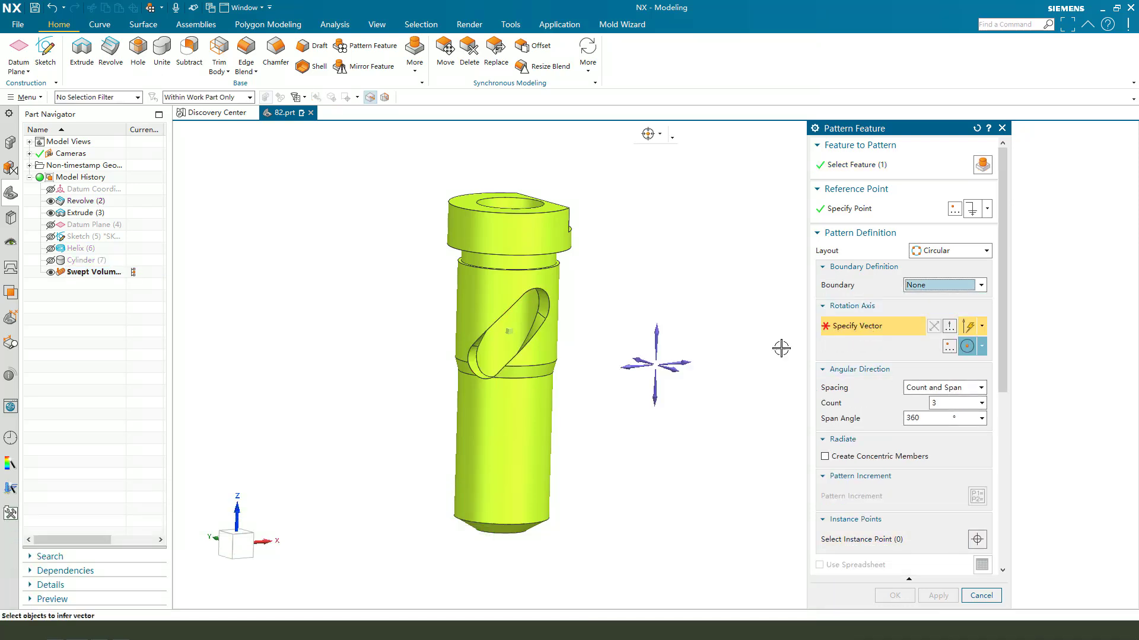
pyautogui.click(659, 336)
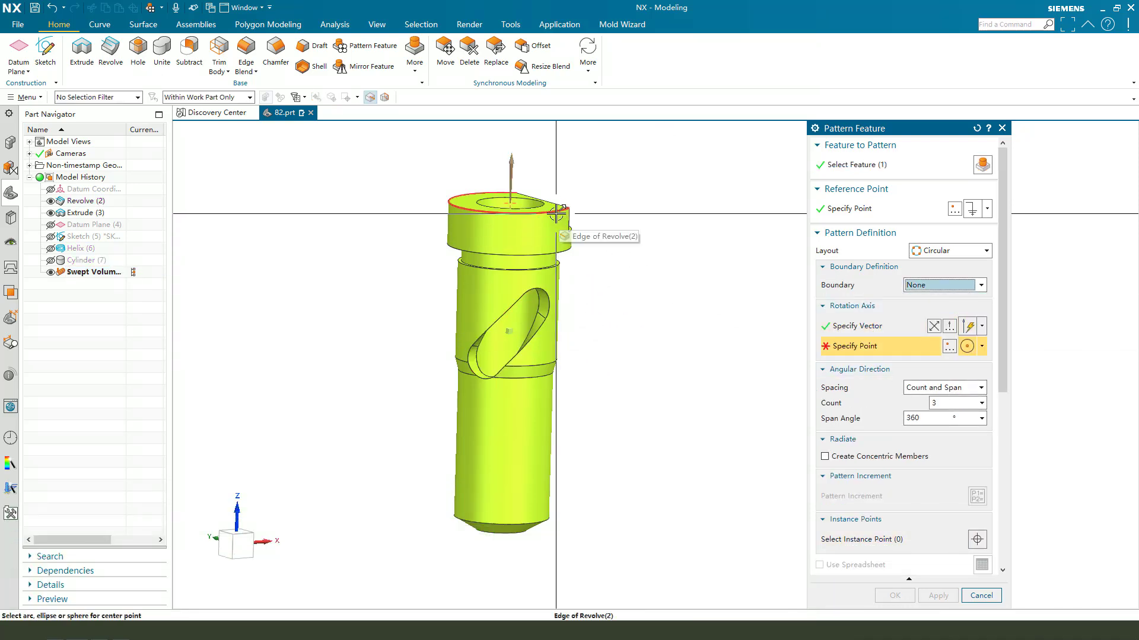
pyautogui.click(981, 346)
pyautogui.click(972, 364)
pyautogui.click(548, 215)
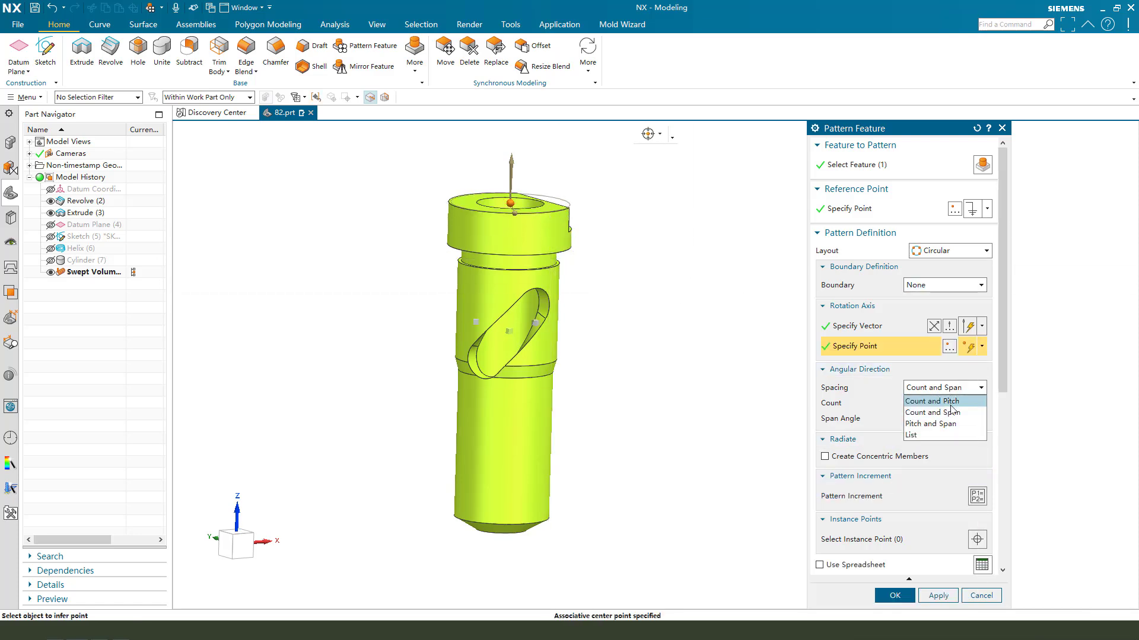
# Set the pattern spacing to Count and Pitch with a count of 2 and a pitch angle of 180°, and create it.
pyautogui.click(950, 404)
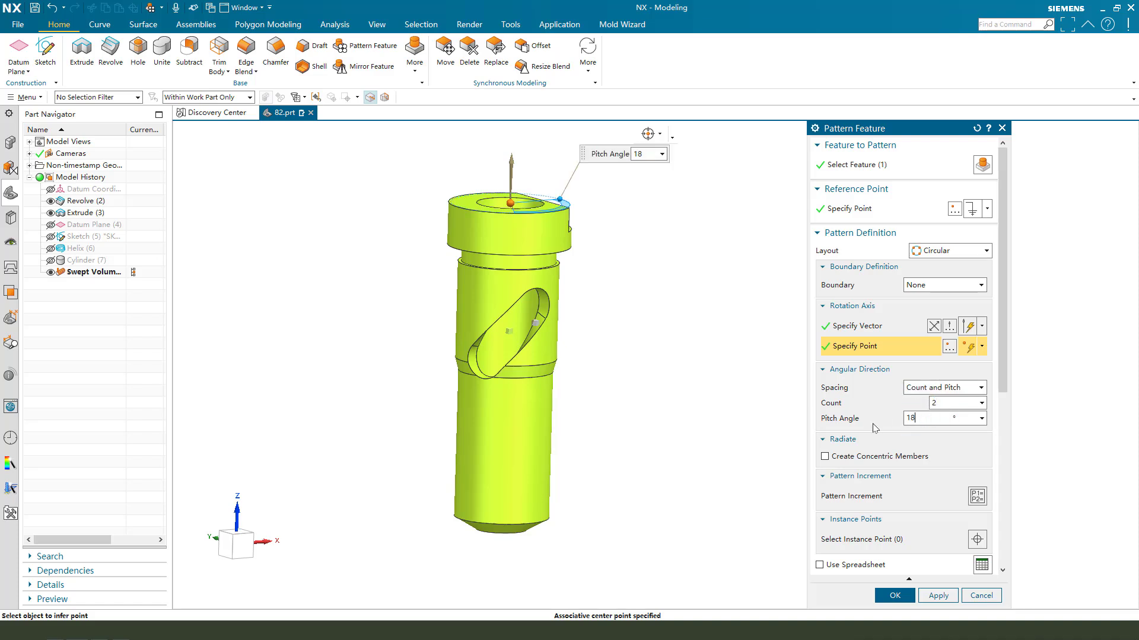
pyautogui.write('0')
pyautogui.press('Return')
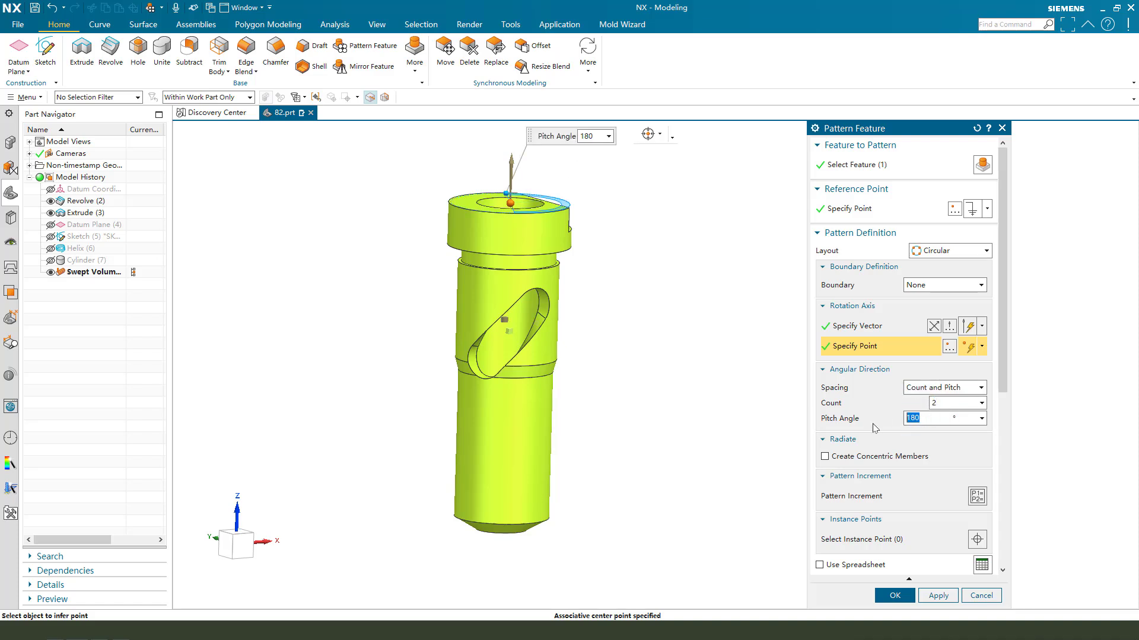
pyautogui.click(894, 596)
pyautogui.moveTo(656, 422); pyautogui.dragTo(577, 410, button='middle')
pyautogui.moveTo(520, 356); pyautogui.dragTo(566, 409, button='middle')
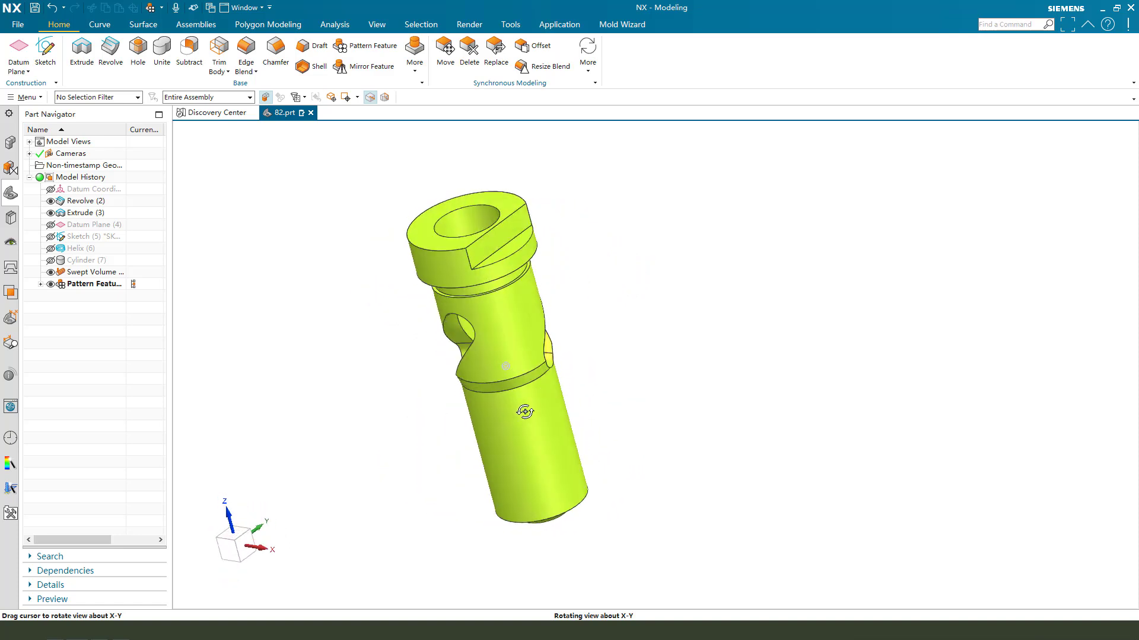